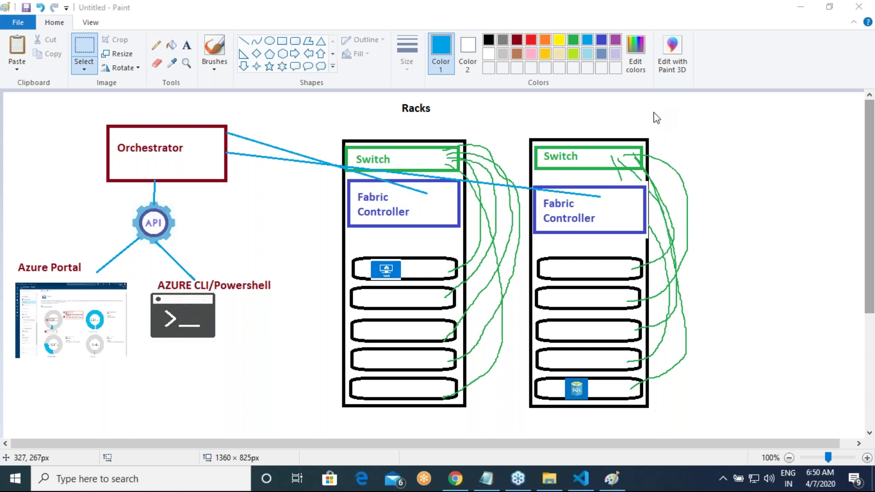
Step: Bring the Paint window with the finished Racks diagram to the front
left_click(83, 66)
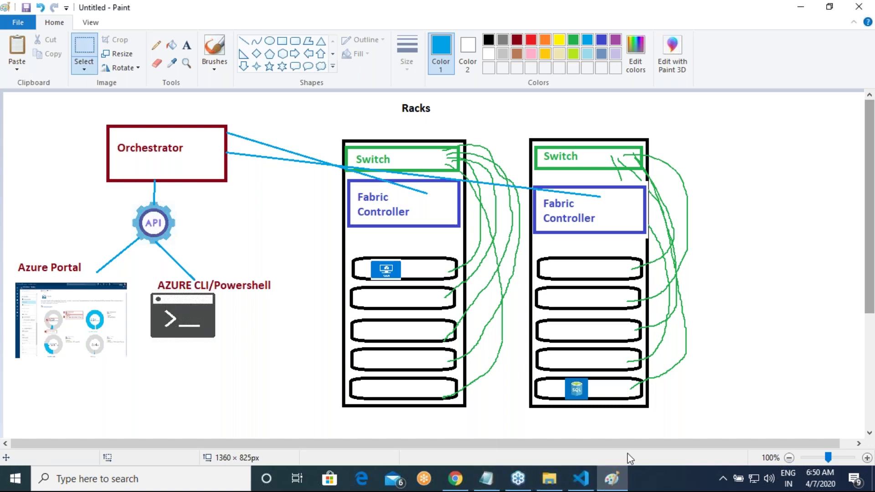
Step: Launch Snip & Sketch and capture the whole Racks diagram
key("super")
type("sn")
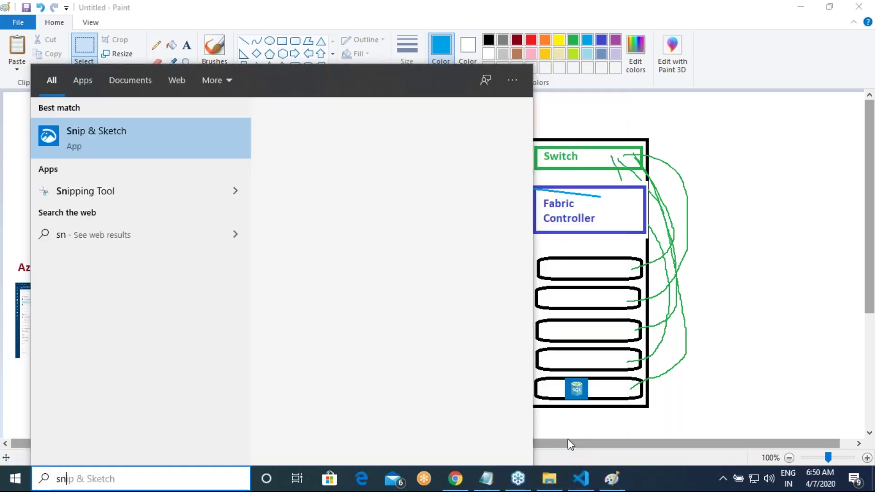
key("Return")
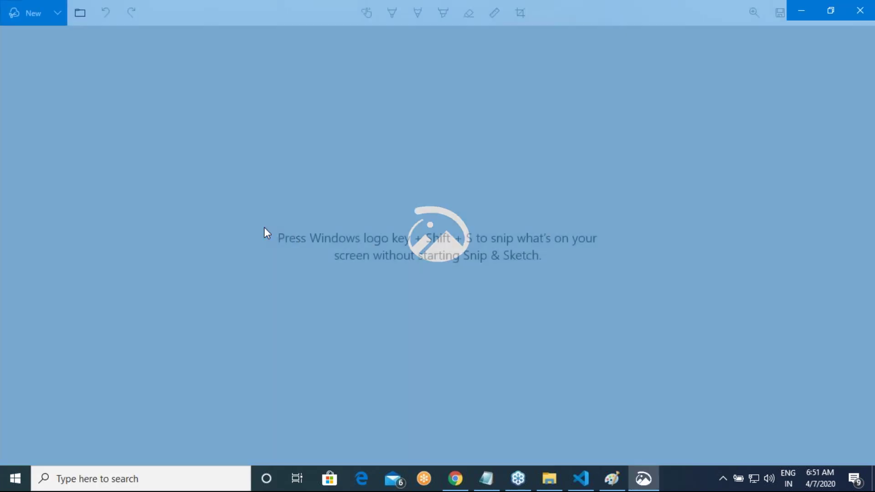
left_click(21, 36)
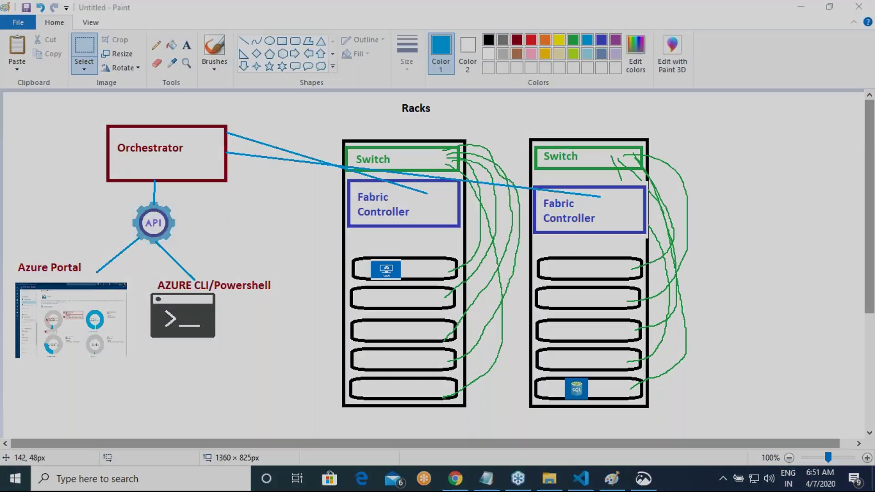
mouse_move(9, 101)
left_mouse_down()
mouse_move(180, 376)
mouse_move(665, 414)
mouse_move(719, 428)
left_mouse_up()
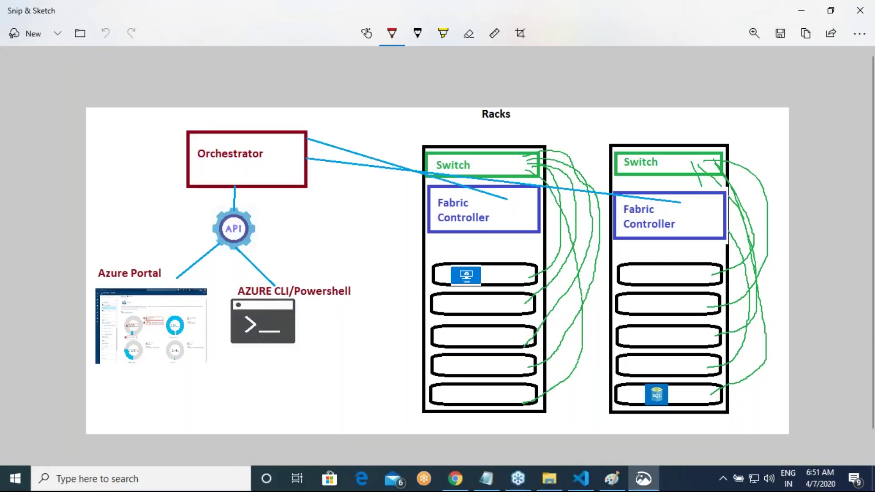
Step: In the save dialog, create a new Images folder under Azure\Apr20\VirtualMachines
key("ctrl+s")
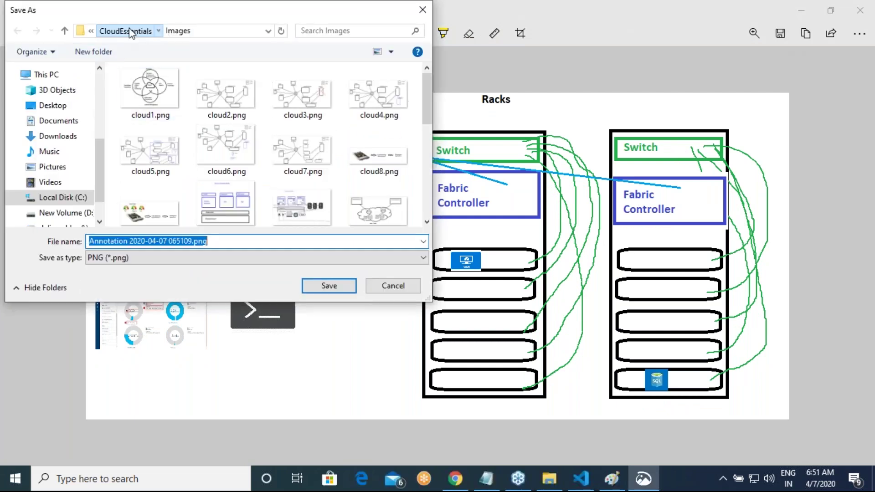
left_click(124, 30)
left_click(122, 32)
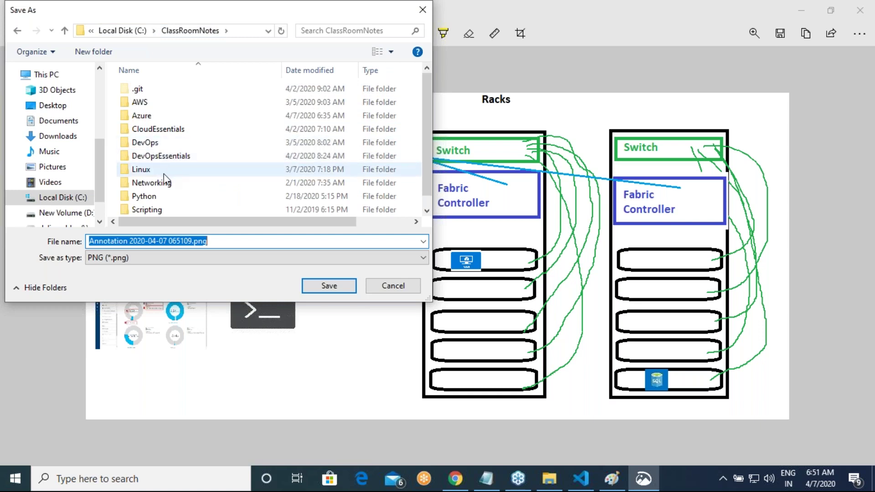
double_click(150, 117)
double_click(150, 91)
double_click(162, 92)
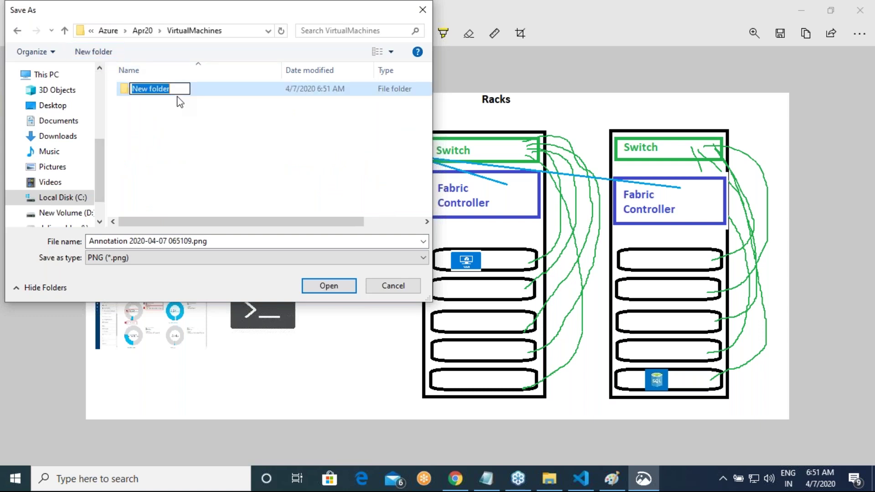
type("Images")
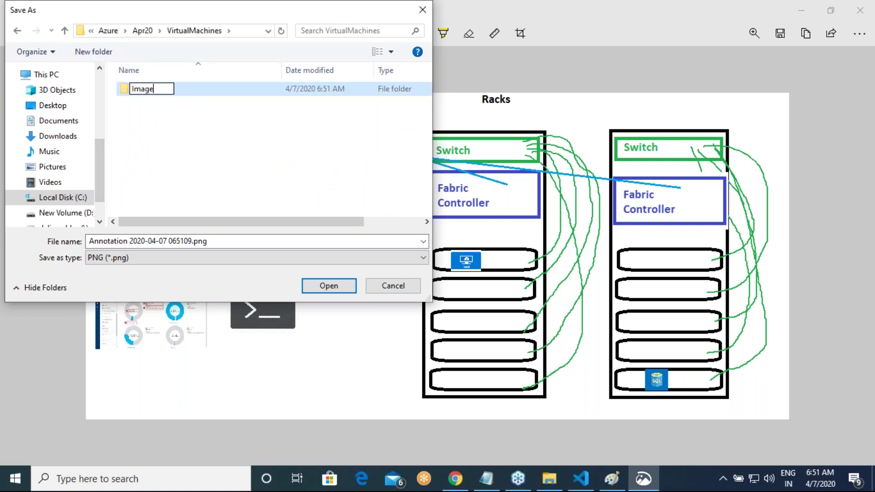
key("Return")
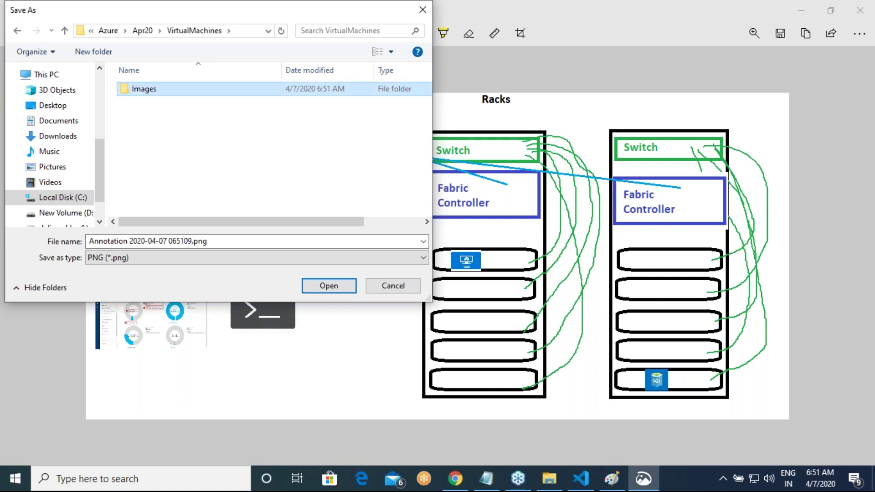
key("Return")
Step: Save the capture in that folder as azvm1.png
triple_click(219, 242)
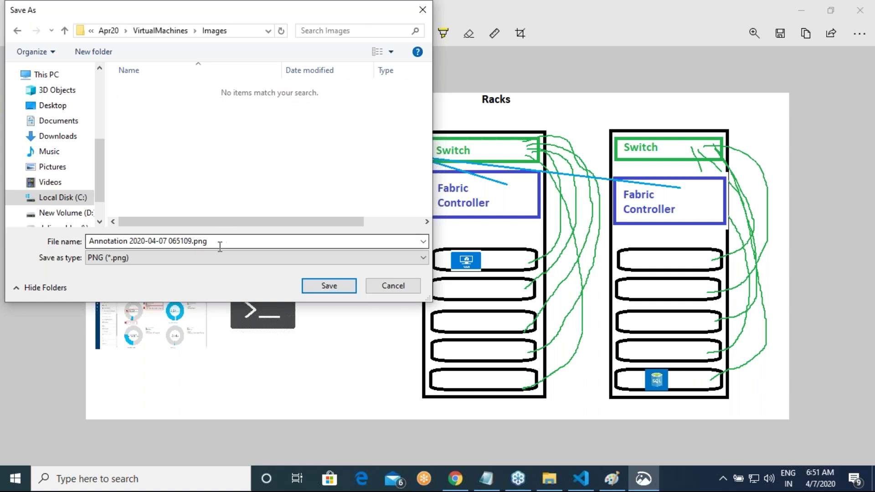
type("a")
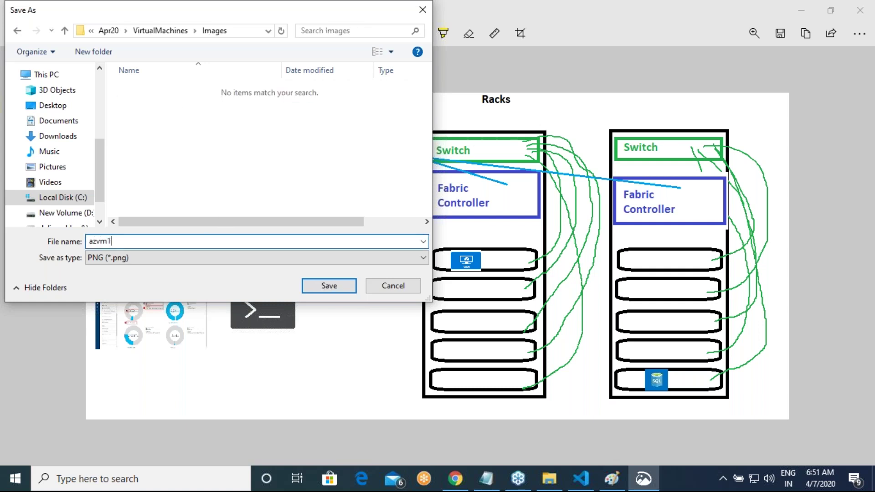
type("zvm1")
key("Return")
key("alt+Tab")
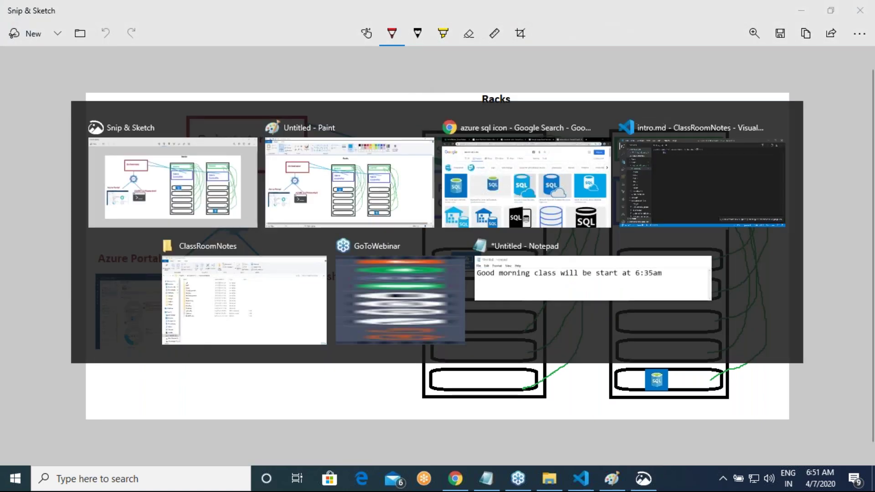
key("Tab")
key("Tab")
key("Tab")
Step: Type the 'How Azure Works' heading and a bullet saying Azure datacenter servers are organized in racks
type("How Azure Works")
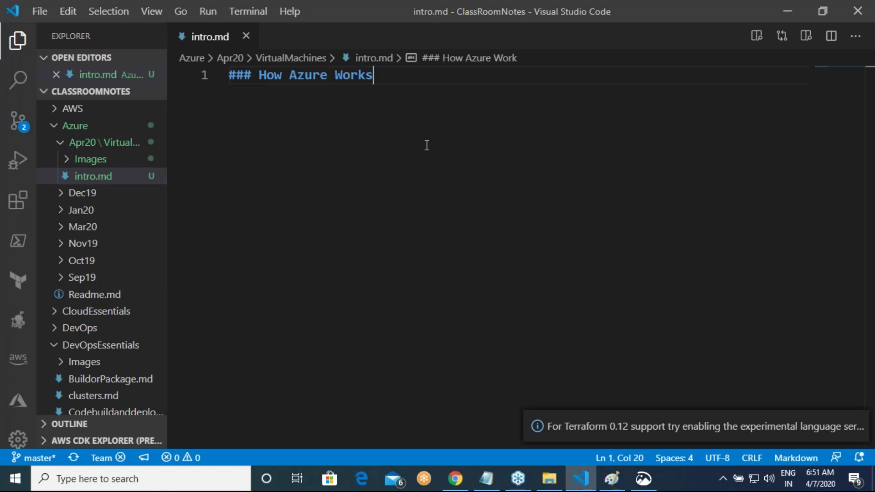
key("Return")
type("* In side")
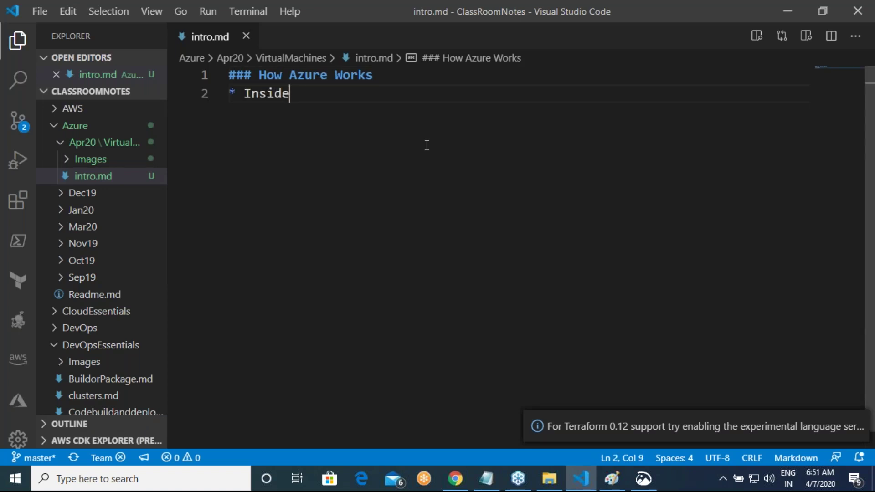
type(" Azure DATA")
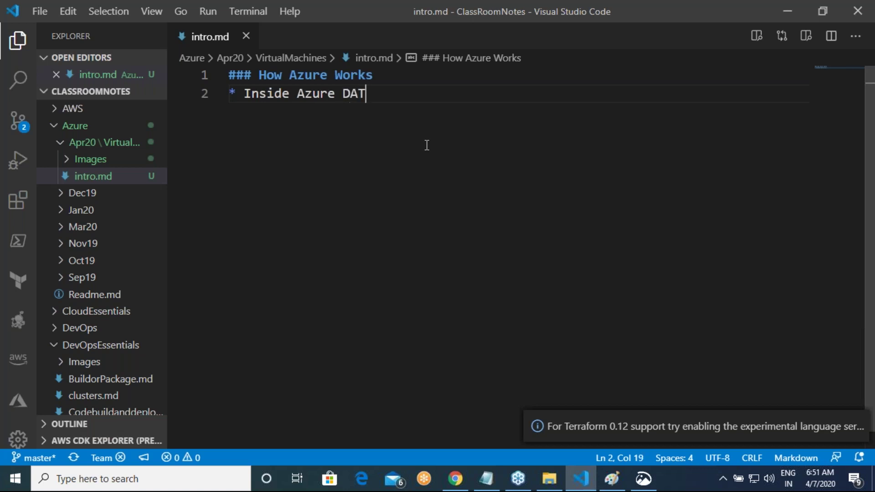
key("BackSpace")
key("BackSpace")
key("BackSpace")
type("ATA")
key("BackSpace")
key("BackSpace")
key("BackSpace")
type("atacenters ")
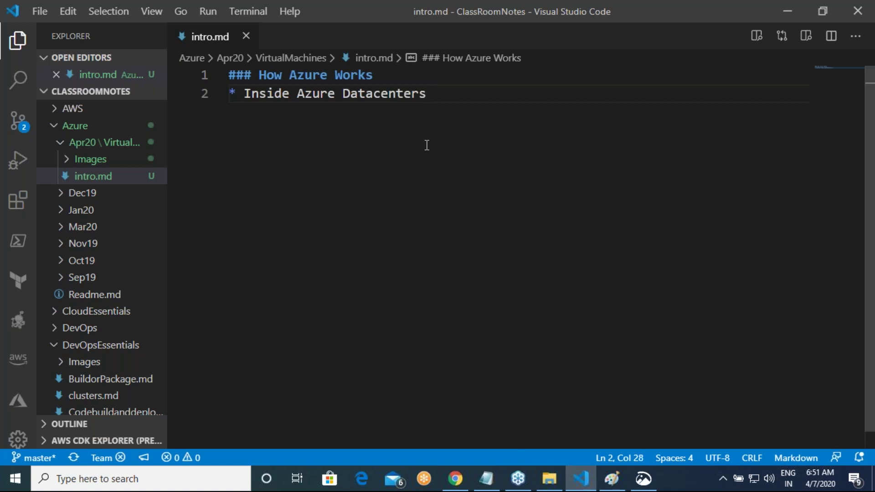
type(" Service")
key("BackSpace")
key("BackSpace")
key("BackSpace")
type("ers a")
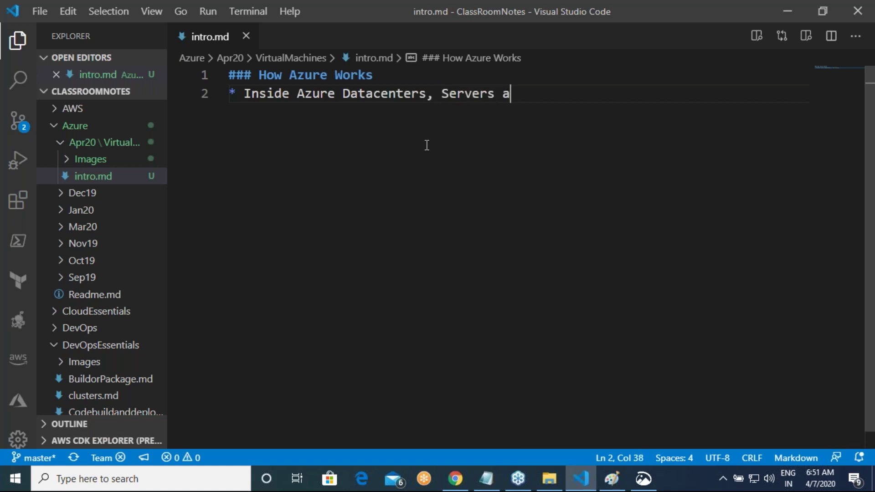
type("re organ")
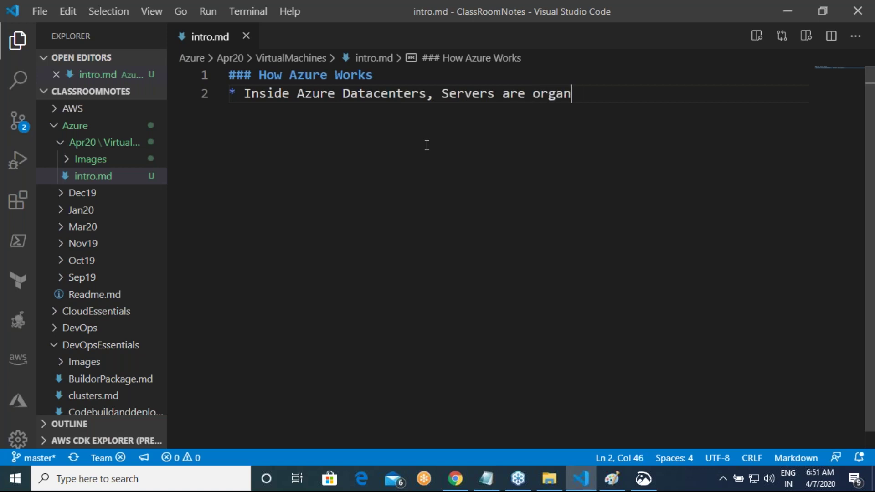
type("izad in racks")
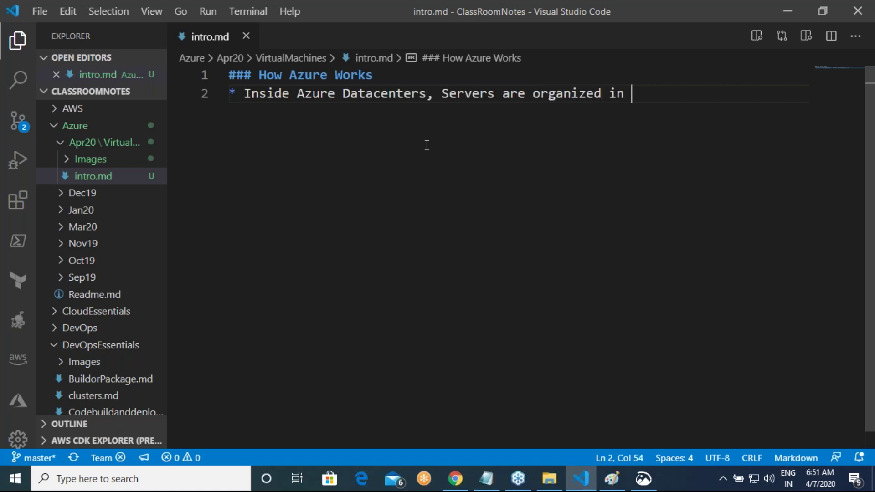
Step: Add a bullet that each rack's switch provides network connectivity to the physical servers, and start another
key("Return")
type("* E")
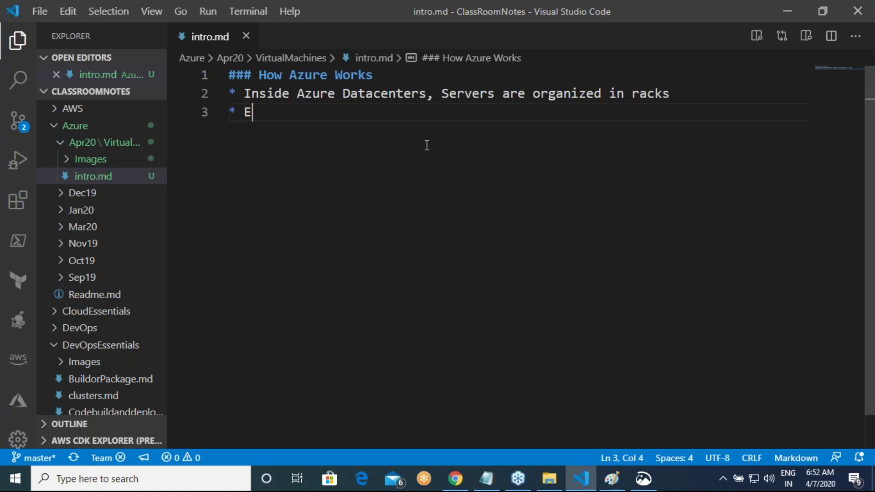
type("ach Rac")
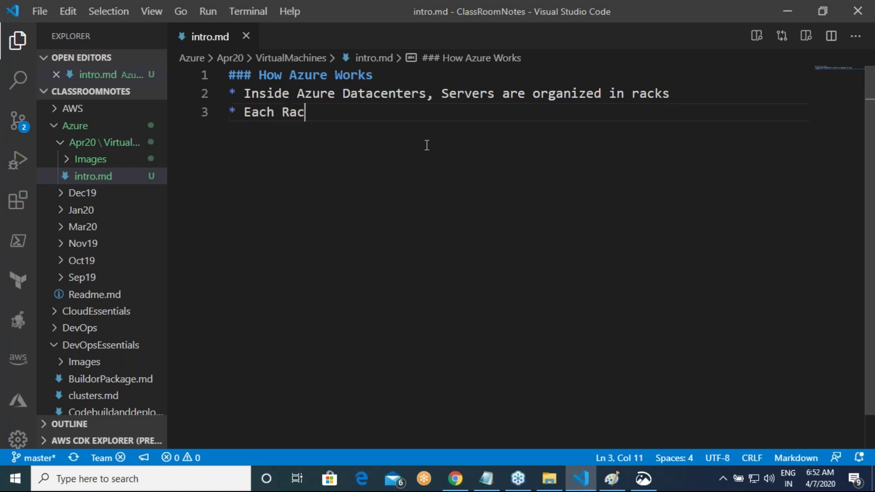
type("k has a s")
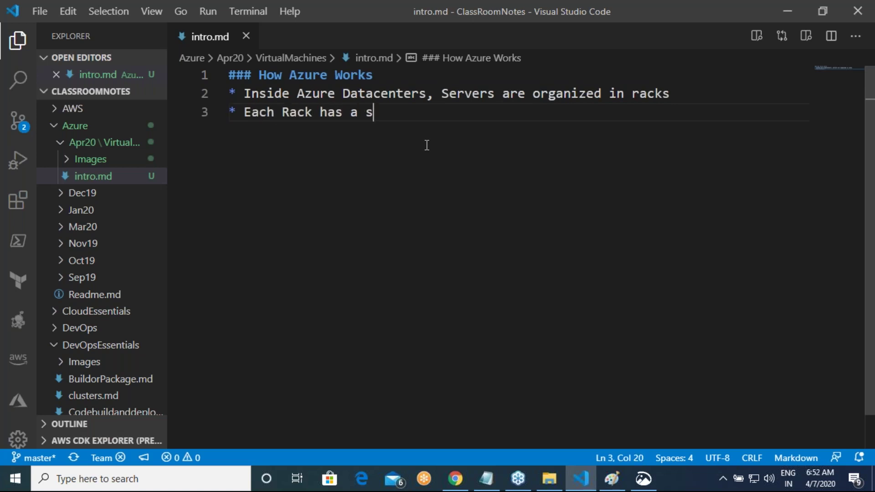
type("witch to ")
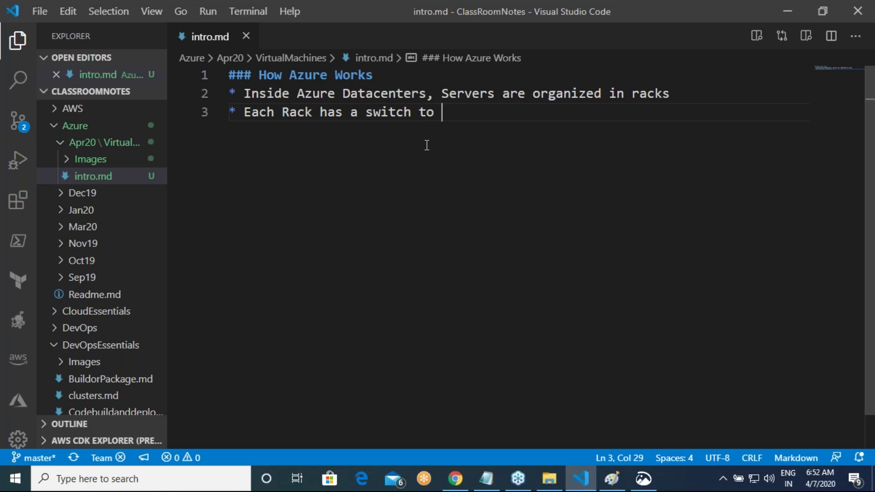
type("enable the netew")
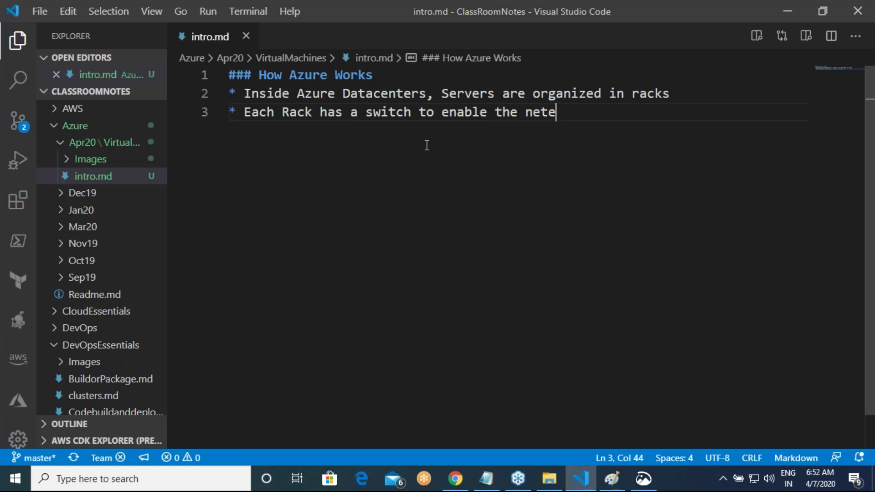
key("BackSpace")
key("BackSpace")
type("work co")
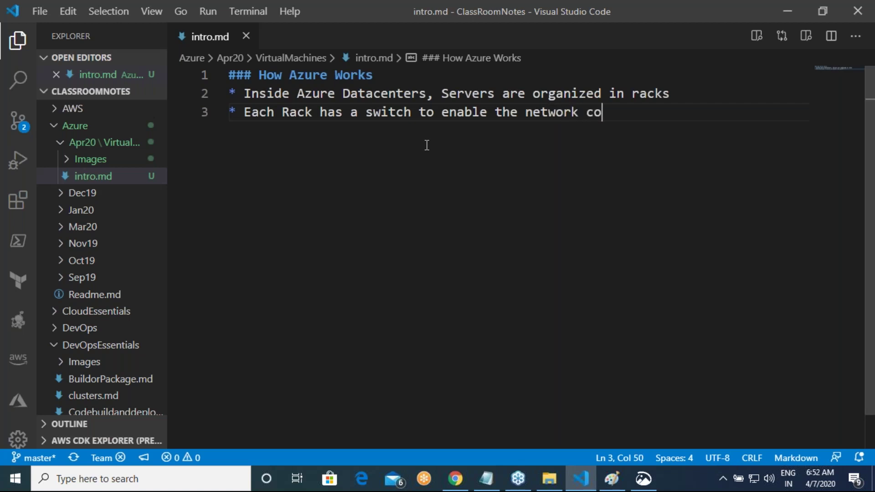
type("nnectivity tot h")
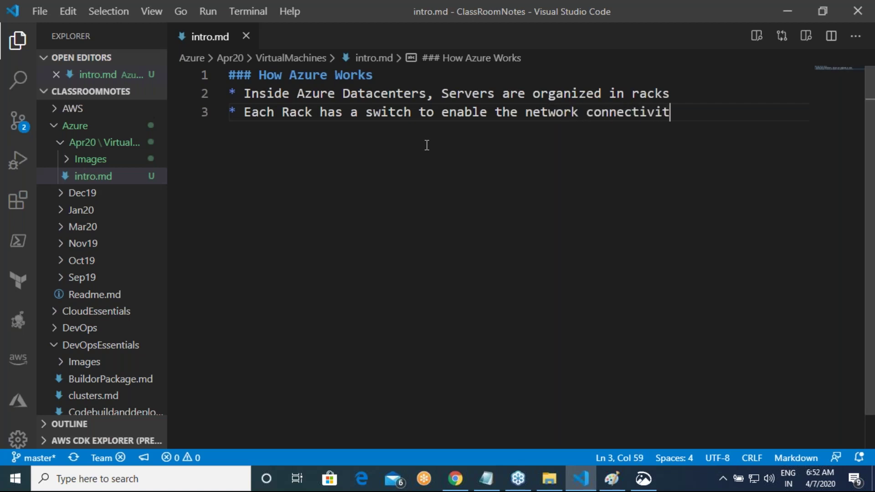
key("BackSpace")
key("BackSpace")
key("BackSpace")
type("the physical server")
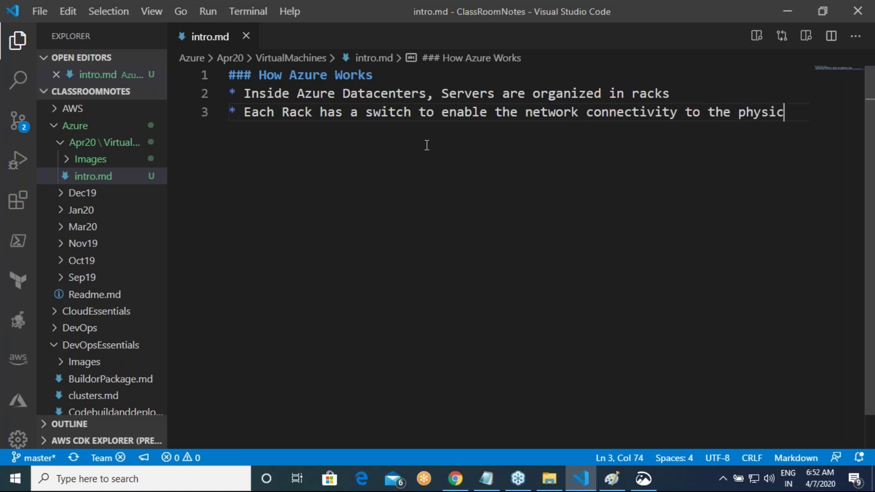
key("Return")
type("* There are ")
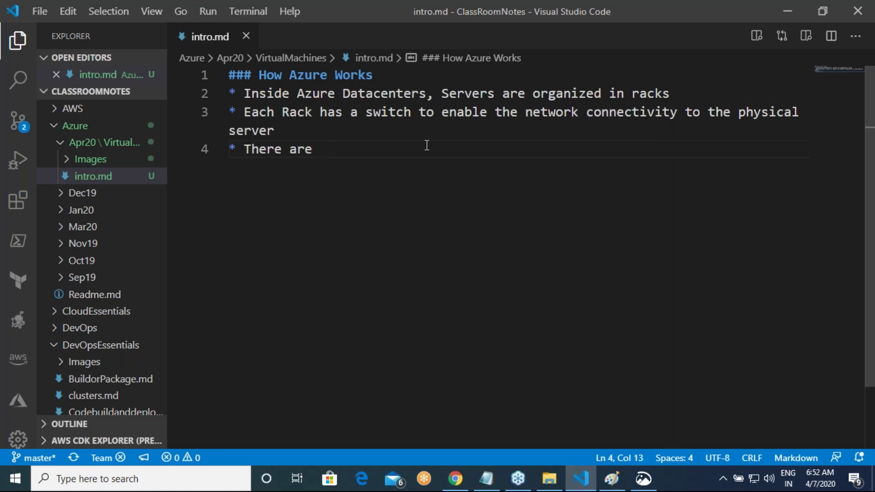
type("many")
Step: Finish the bullet: other servers run Cloud Consumer (User) Workloads
key("BackSpace")
key("BackSpace")
key("BackSpace")
key("BackSpace")
type("other servers ")
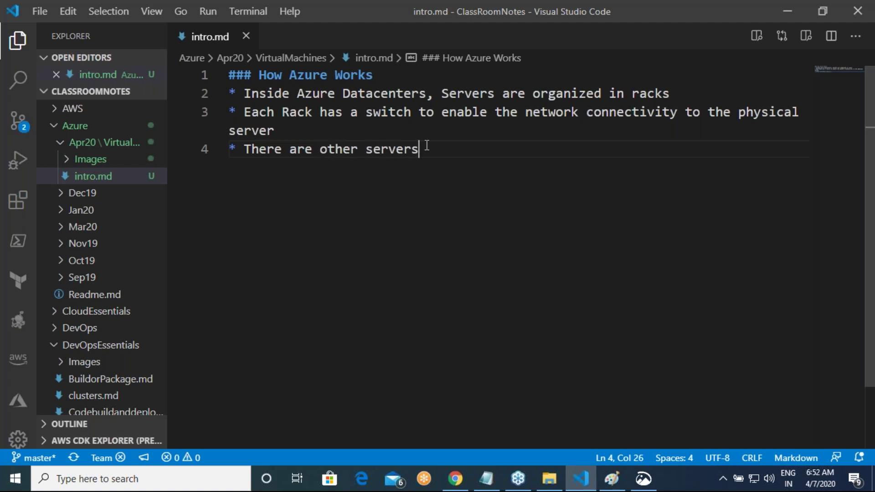
type("which are used to run ")
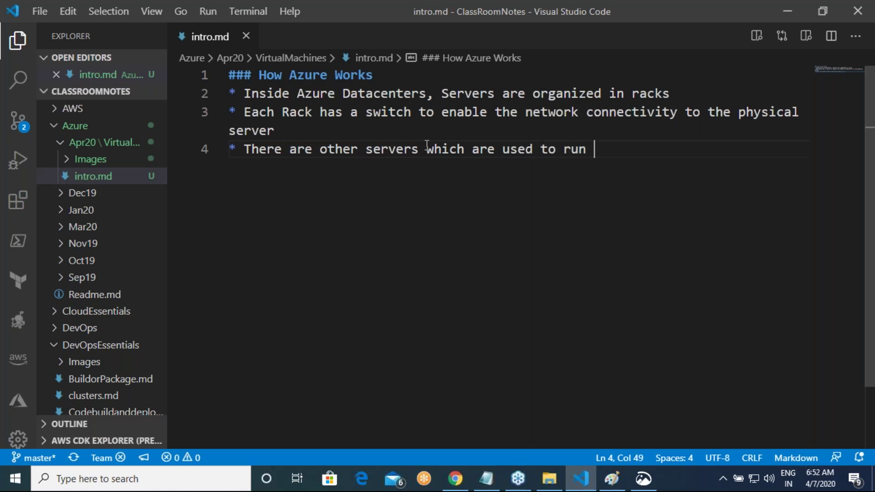
type("Cloud Consumer (Users")
key("BackSpace")
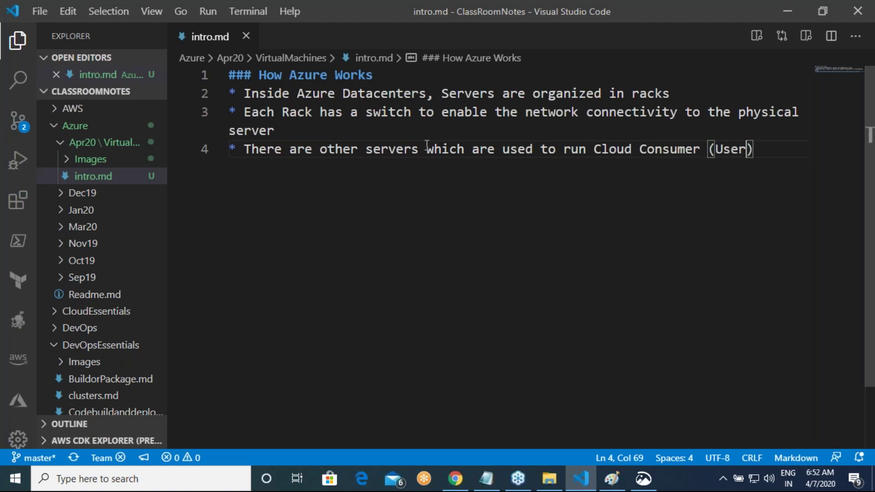
type("Workloads")
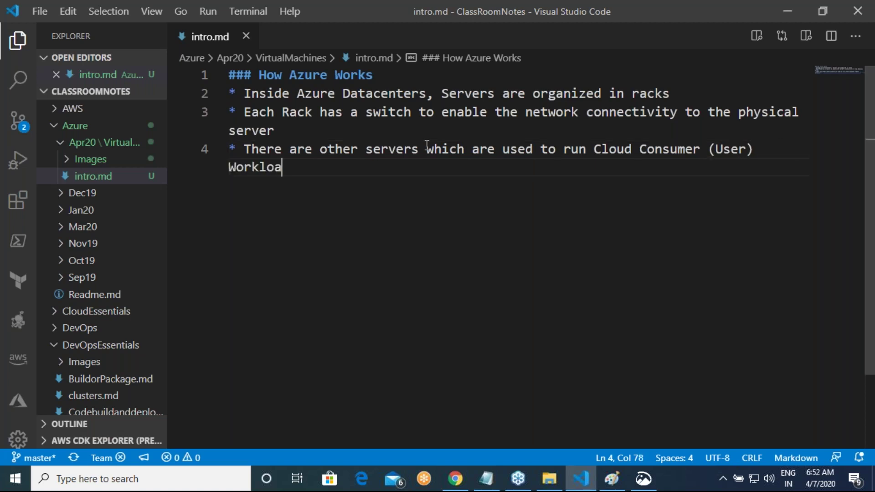
key("Return")
Step: Add a bullet on the italic _Fabric Controller_ running the workload on physical servers in a rack
type("* Each Ra")
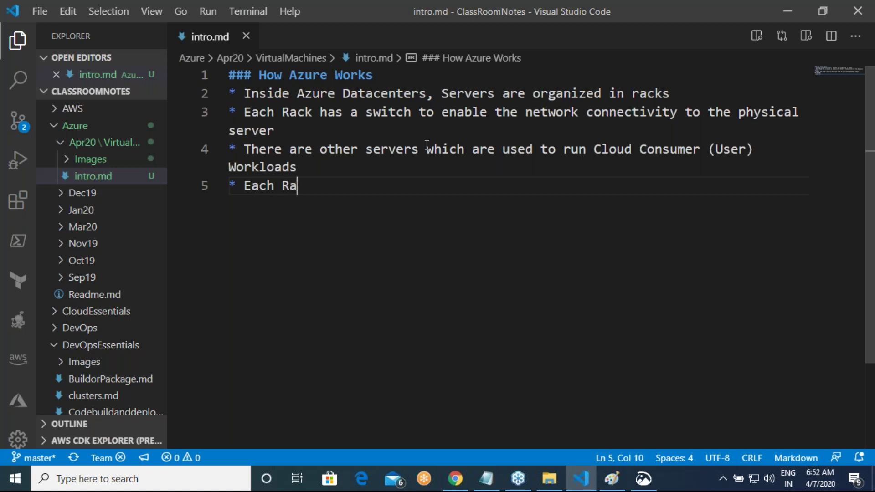
type("ck has a")
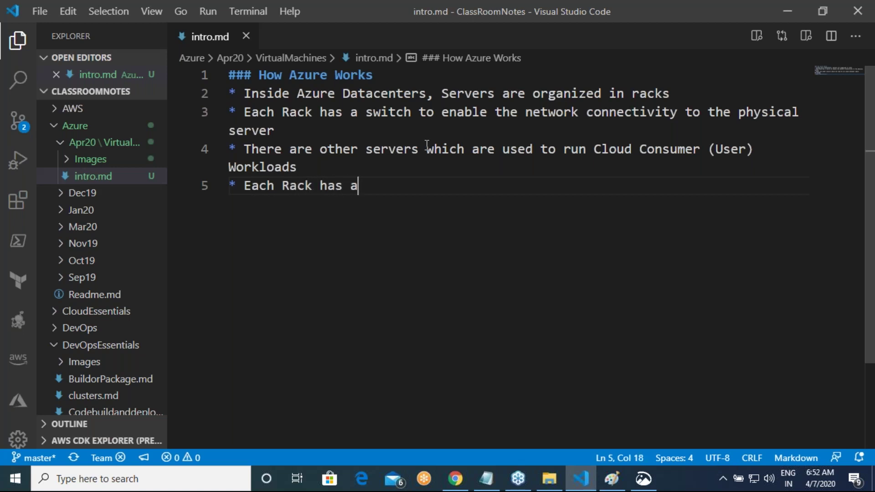
type(" special Server ca")
type("lled a ")
type("_Fabric C")
type("ontrll")
key("BackSpace")
key("BackSpace")
type("o")
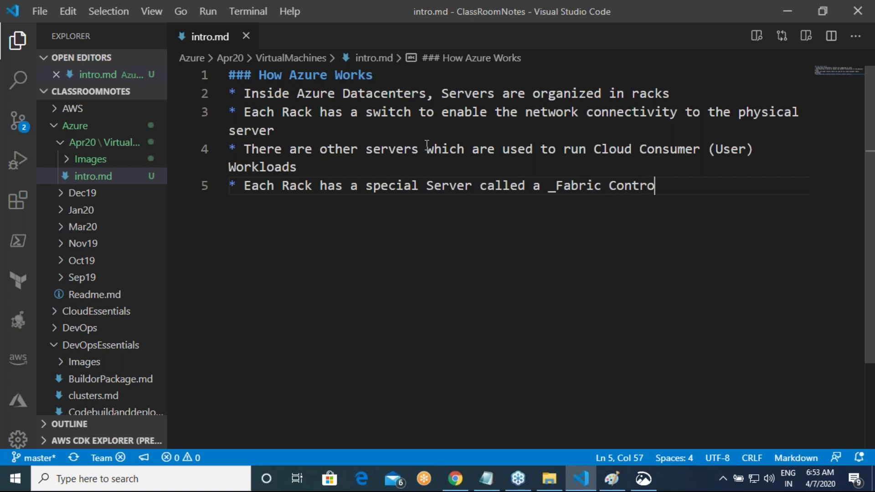
type("ller_. This is rs")
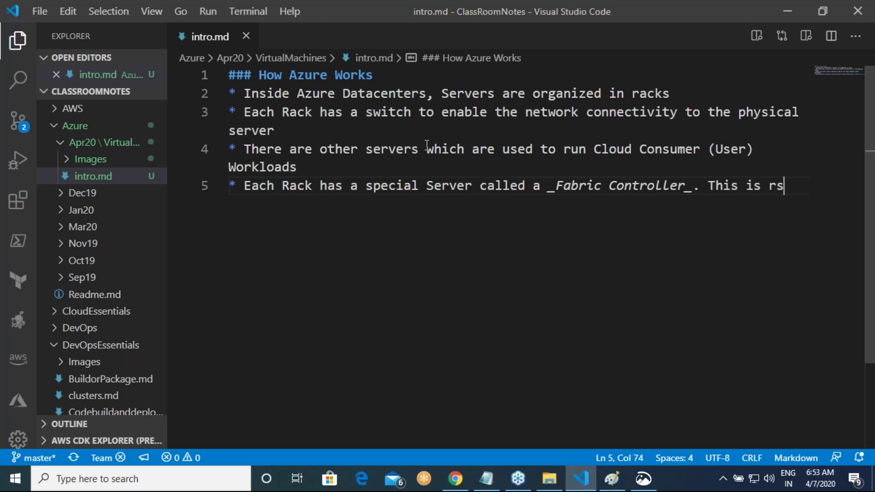
key("BackSpace")
type("es")
type("ponsible for")
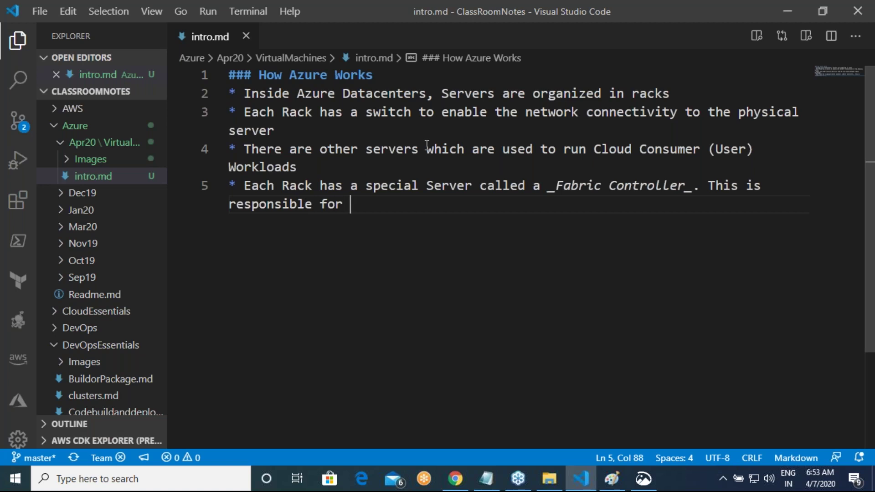
type("runnin gh")
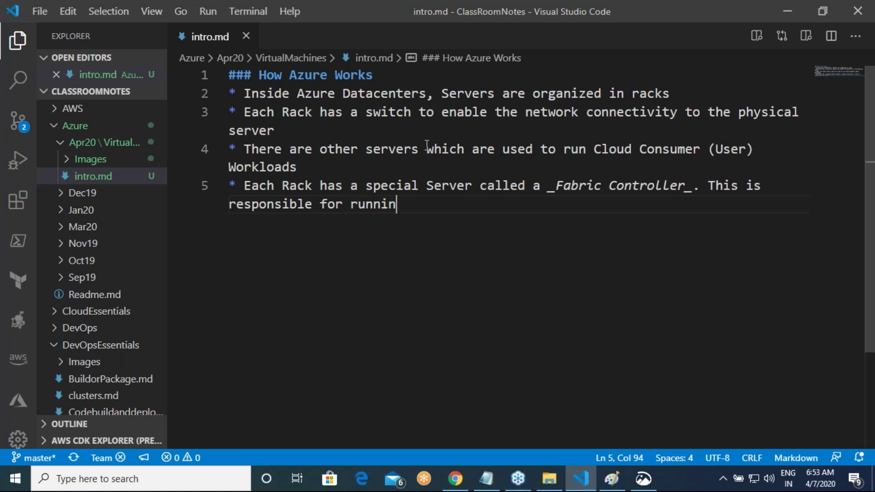
key("BackSpace")
key("BackSpace")
key("BackSpace")
type("g the w")
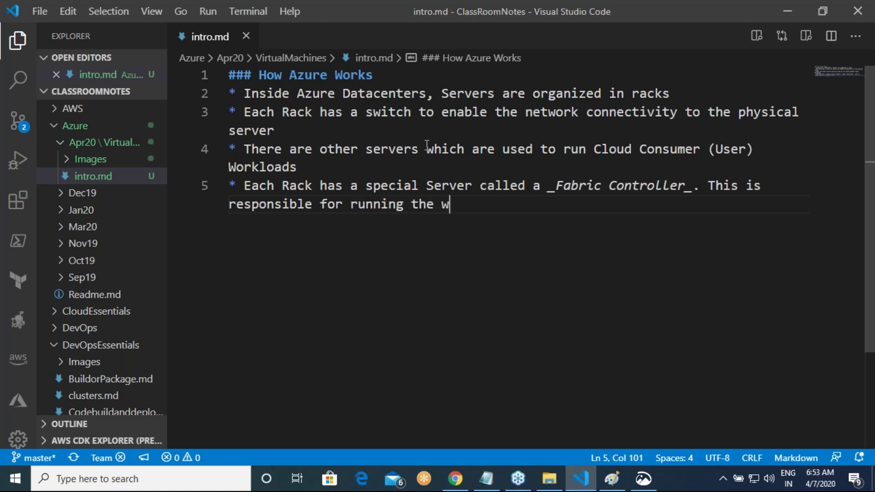
type("orklod")
key("BackSpace")
type("ad")
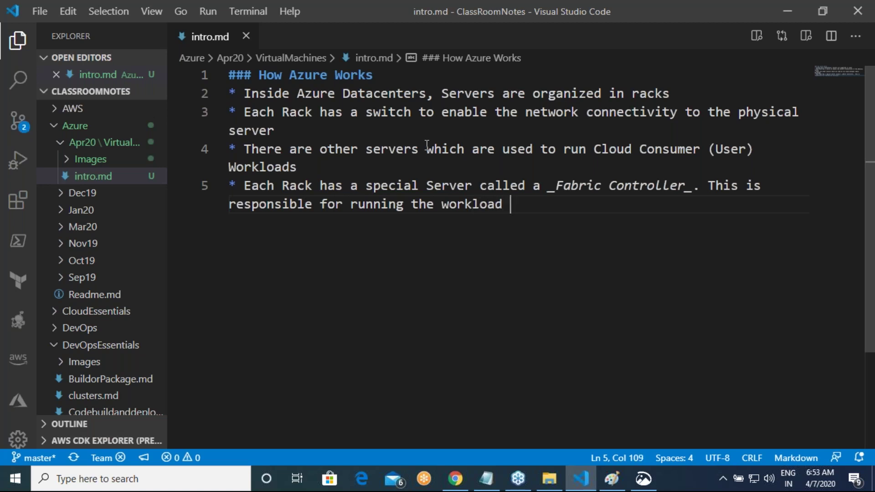
type(" on the pj")
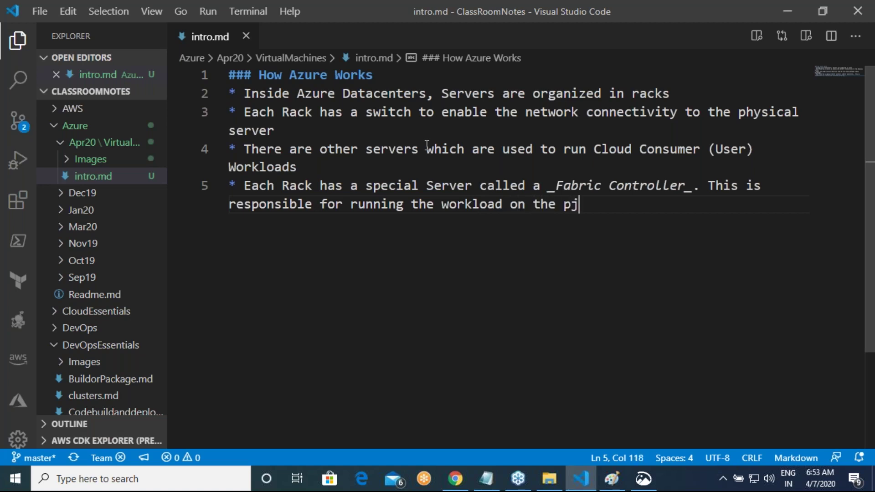
key("BackSpace")
type("hysical")
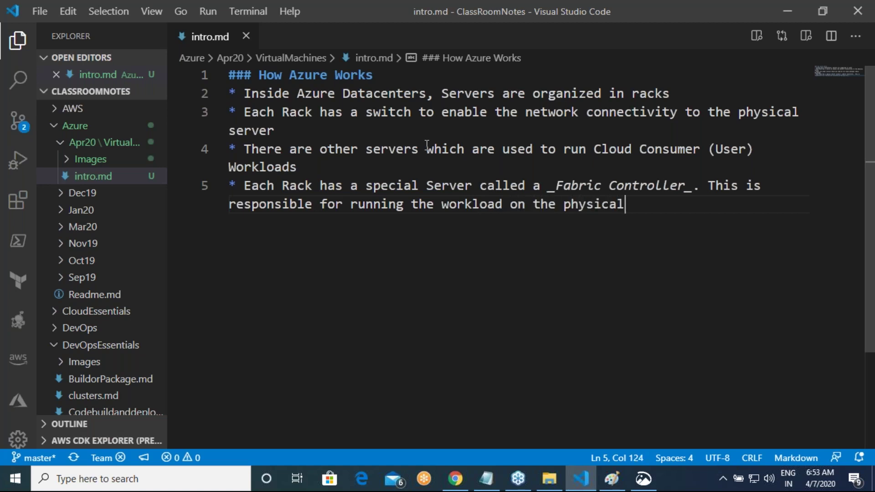
type(" server")
type("n a")
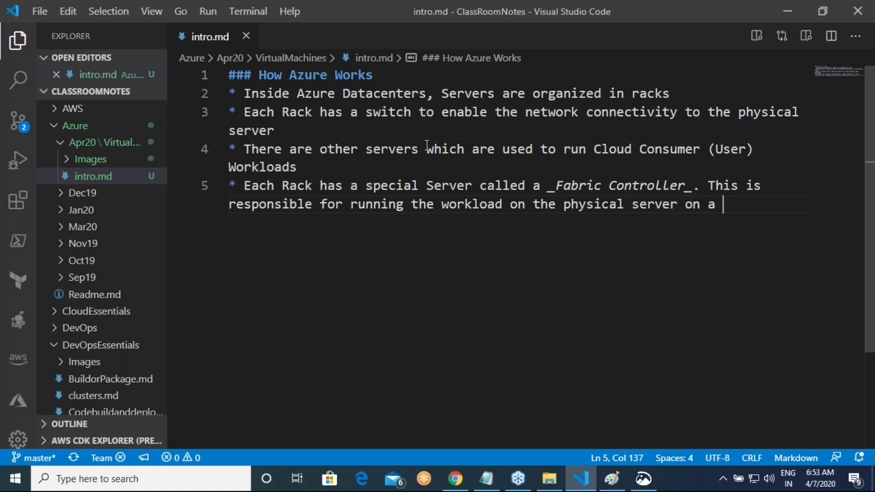
key("BackSpace")
key("BackSpace")
key("BackSpace")
key("BackSpace")
type("in a Rack")
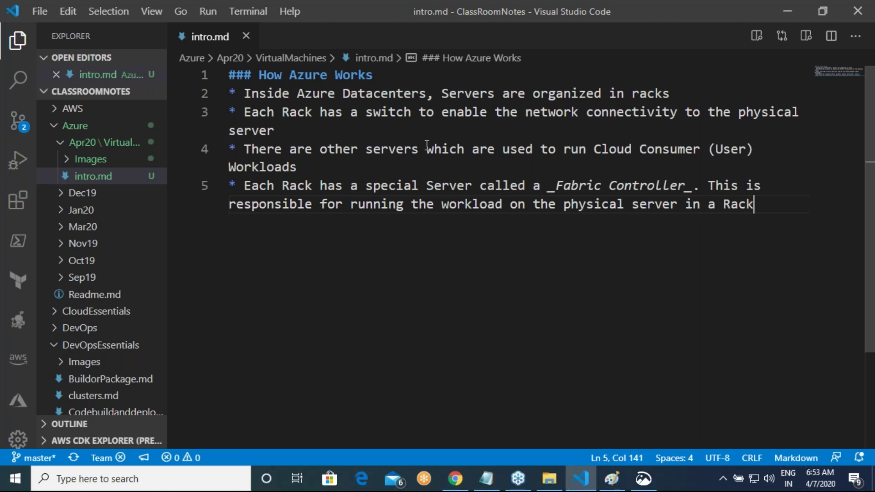
Step: Add a bullet: _Orchestrator_ allocates work to _Fabric Controllers_, then begin 'When user operates Azure,'
key("Return")
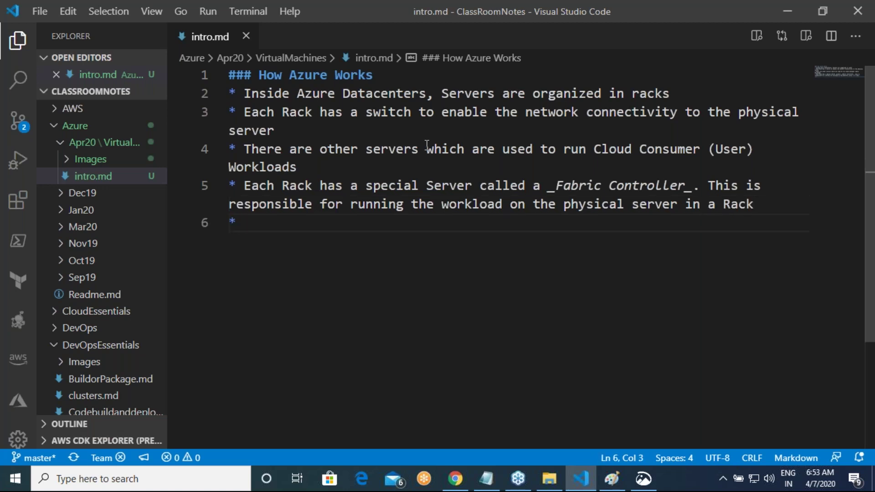
type("An Orchestrator is responsible for allocating works")
key("BackSpace")
type("t")
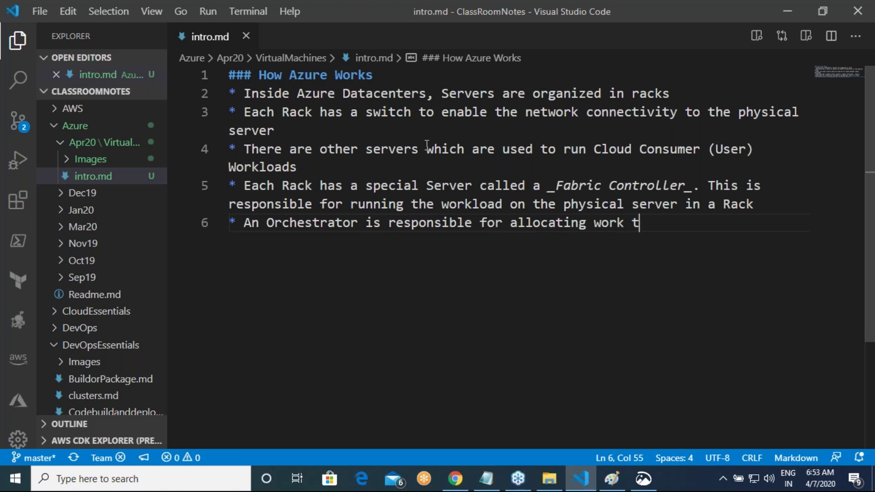
type("o _Fab")
key("Left")
key("Left")
key("Left")
key("Left")
key("Left")
key("Left")
key("Left")
key("Left")
key("Left")
key("Left")
key("Left")
key("Left")
key("Left")
key("Left")
key("Left")
key("Left")
key("Left")
key("Left")
key("Left")
key("Left")
key("Left")
key("Left")
key("Left")
key("Left")
key("Left")
key("Left")
key("Left")
key("Left")
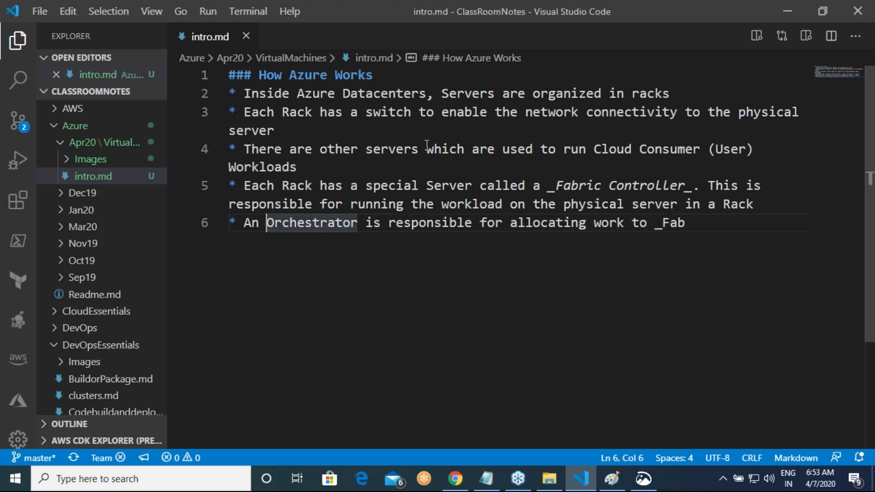
type("_")
key("Right")
key("Right")
key("Right")
key("Right")
key("Right")
key("Right")
key("Right")
key("Right")
key("Right")
key("Right")
key("Right")
key("Right")
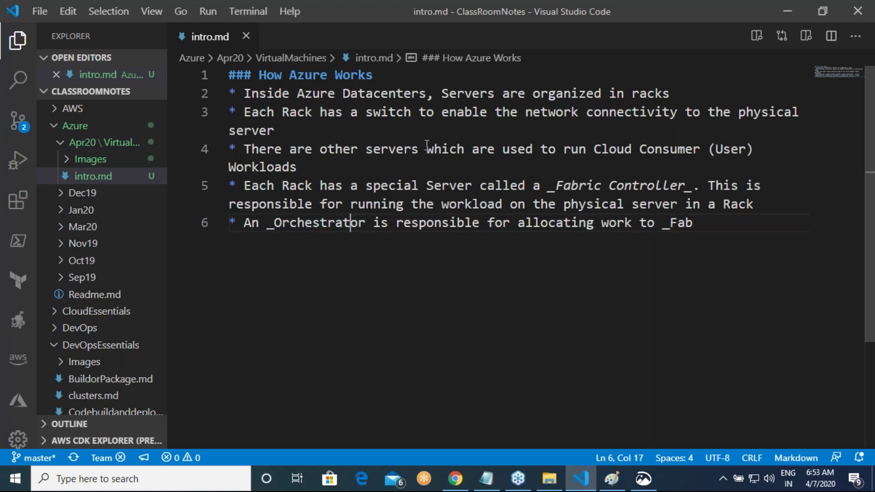
type("_")
key("End")
type("r")
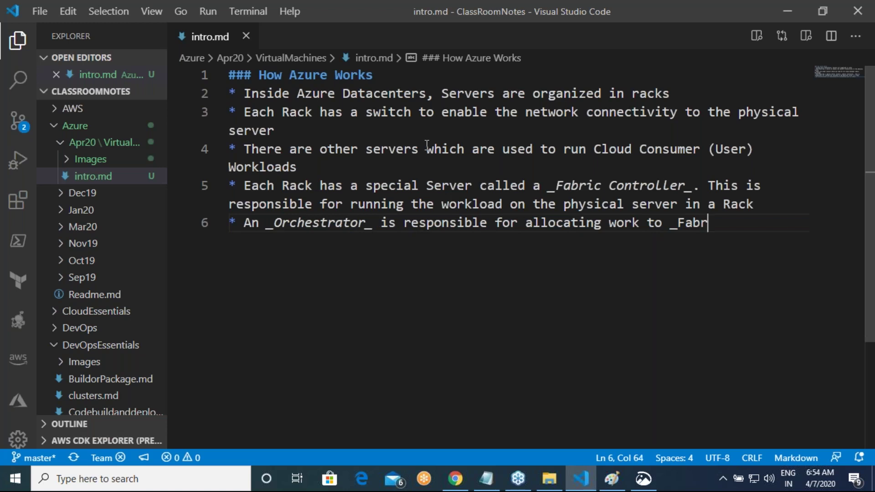
type("ic Contro")
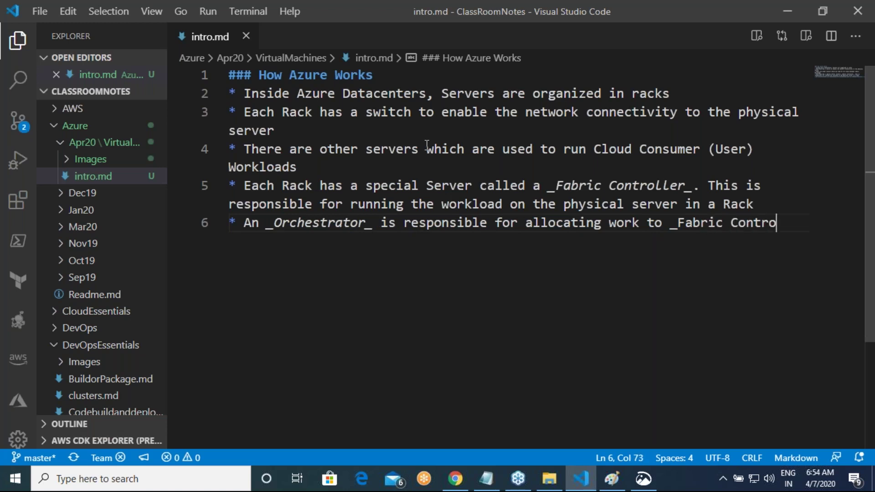
type("llers_.")
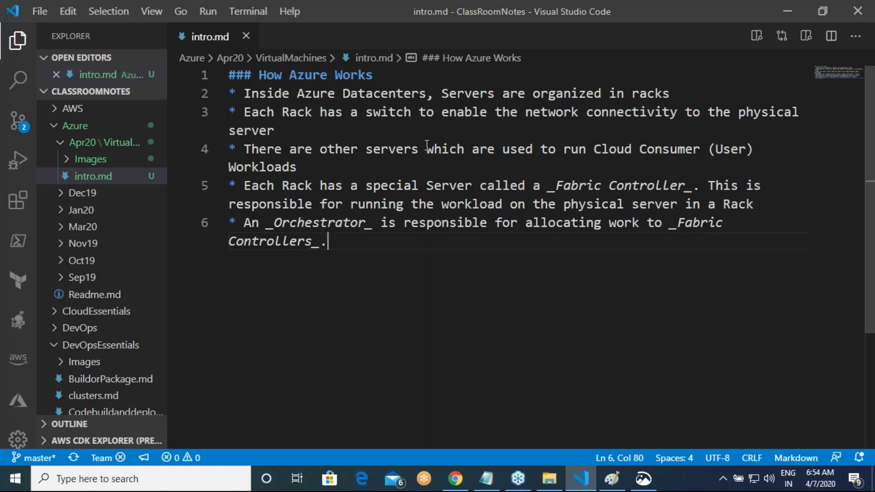
key("Return")
type("* Whe")
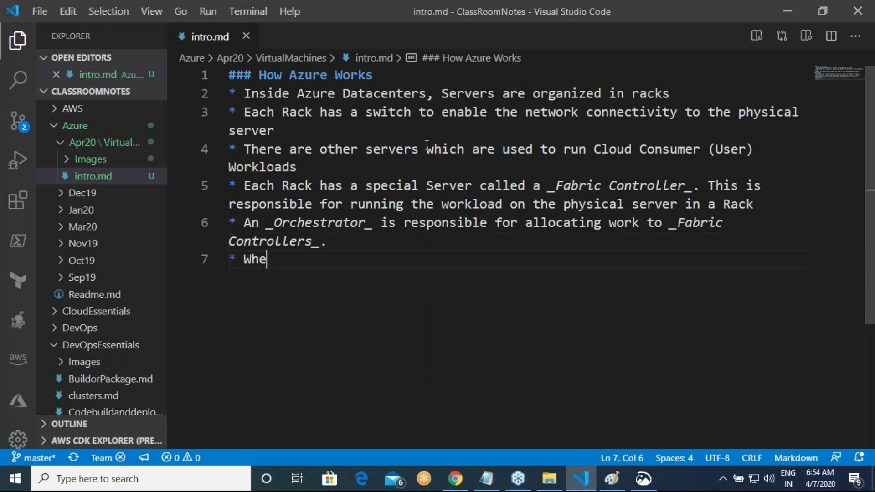
type("n user ope")
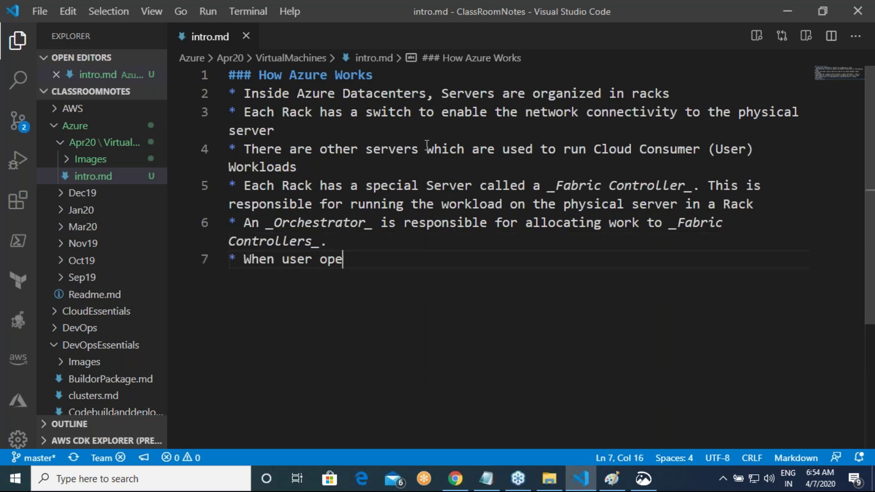
type("rates Azure,")
Step: Continue the seventh bullet with 'the valid request', inserting 'valid' before request
key("BackSpace")
type(", ")
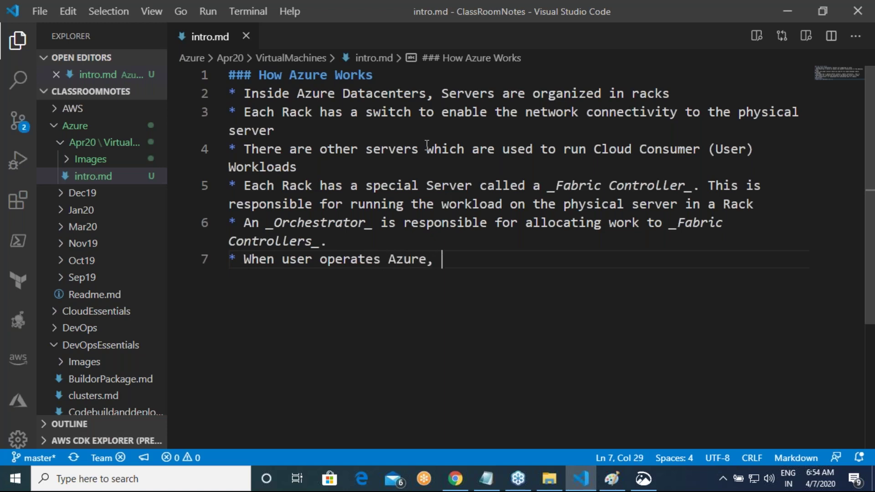
type("The re")
key("BackSpace")
key("BackSpace")
key("BackSpace")
key("BackSpace")
key("BackSpace")
type("thr")
key("BackSpace")
type("e request")
key("Left")
key("Left")
key("Left")
key("Left")
key("Left")
key("Left")
key("Left")
key("Left")
key("Left")
key("Right")
key("Right")
type("valid")
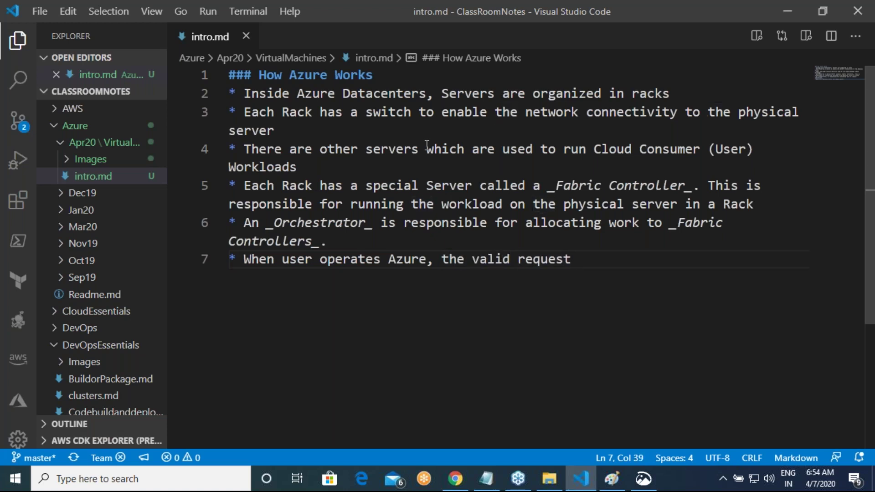
Step: Complete it as 'requests reach Orchestrator via API and then they get fulfilled' and start a new line
key("End")
type("s reach Ora")
key("BackSpace")
type("chestrato")
key("BackSpace")
type("tor via API")
type(" and then ")
type("the")
key("BackSpace")
type("he")
key("BackSpace")
type("y get fulfilled")
key("Return")
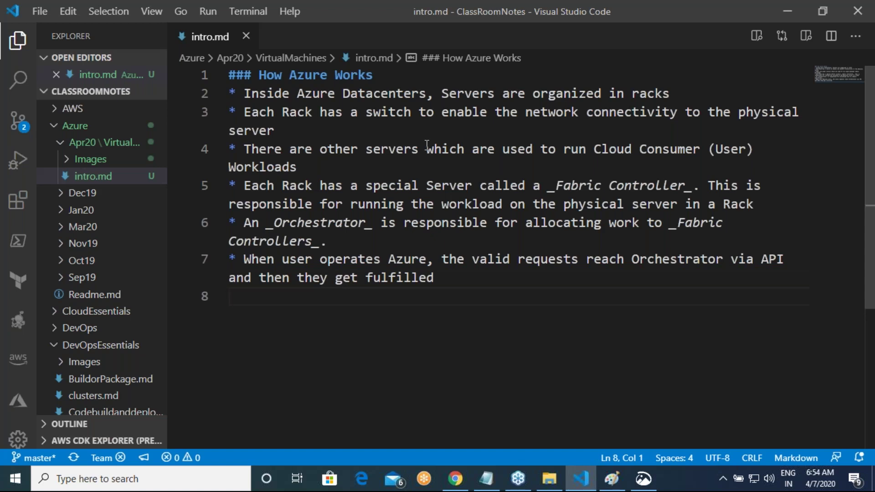
Step: Write the image link ![Preview](./Images/azvm1.png) on line 8
type("![Preview]")
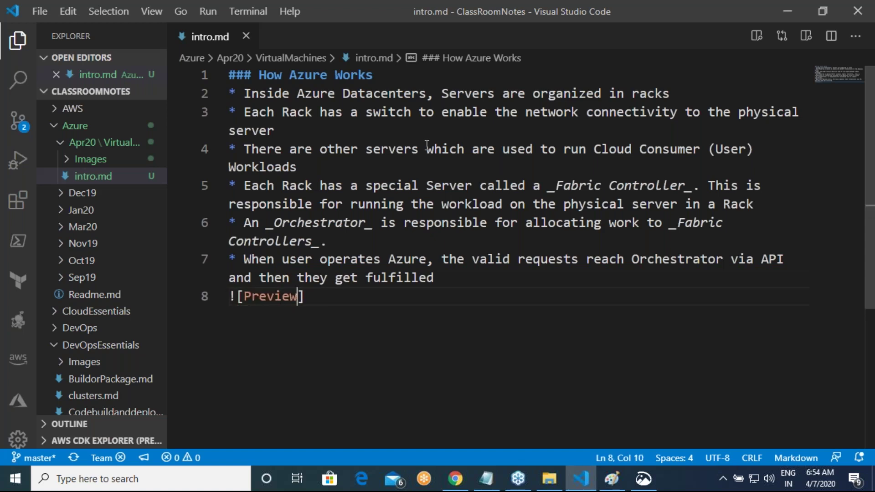
type("(./Imagea")
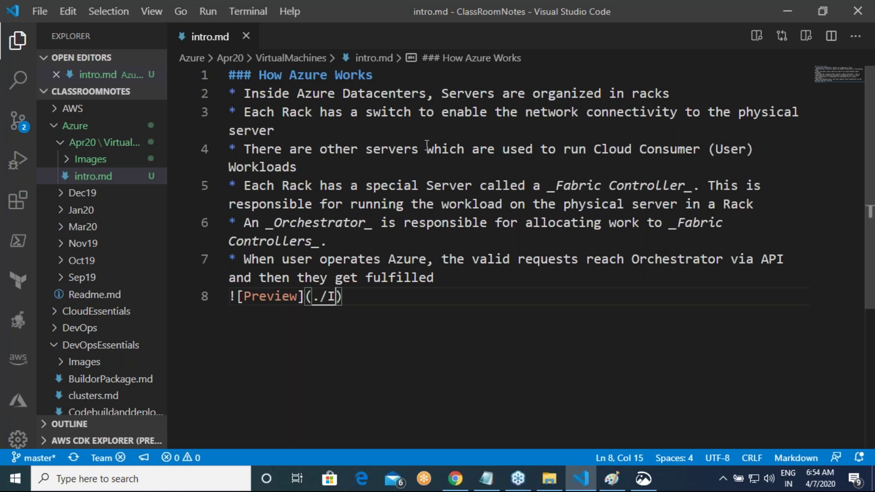
key("BackSpace")
key("BackSpace")
type("es/")
type("azvm1.")
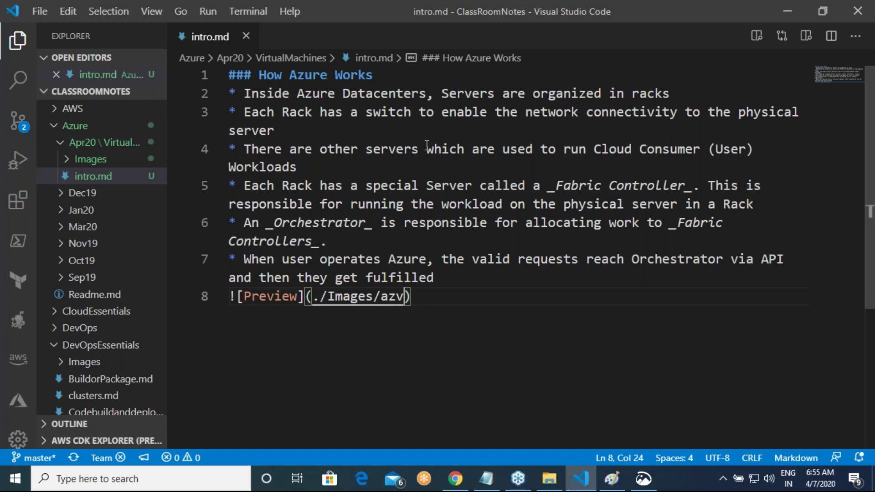
type("png")
key("BackSpace")
key("BackSpace")
type("ng")
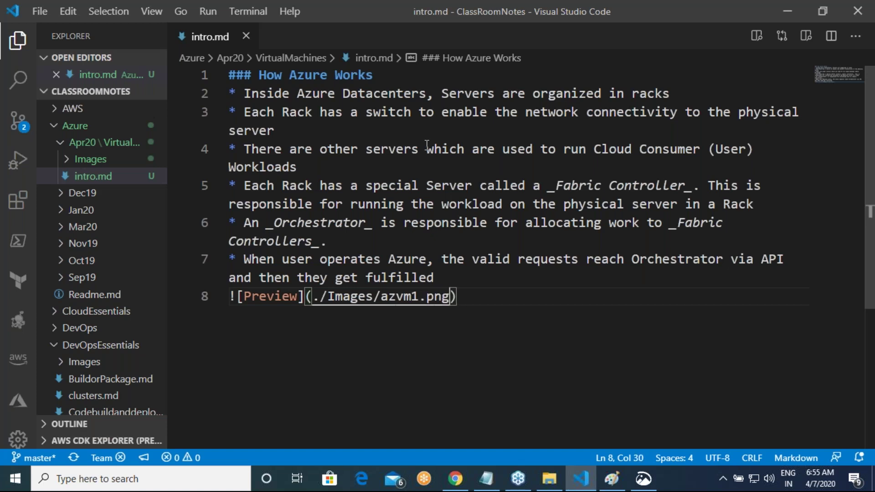
Step: Check the embedded racks diagram in the Markdown preview, then close the preview
key("ctrl+shift+p")
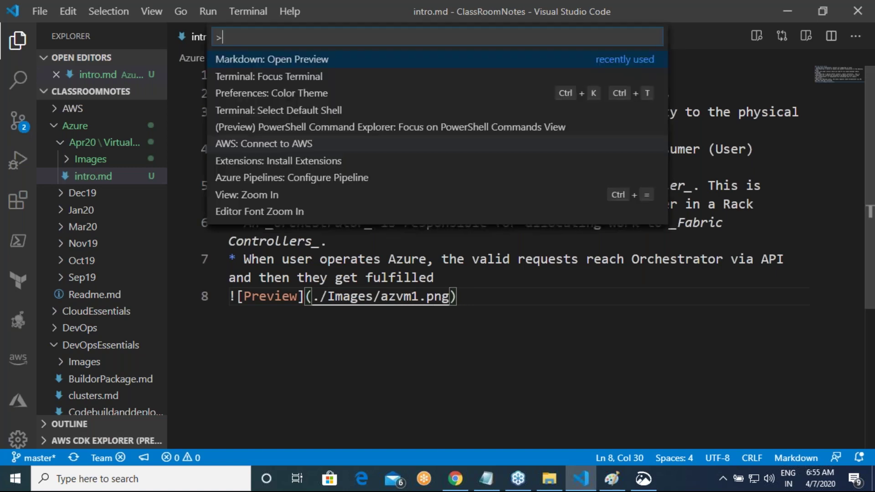
key("Return")
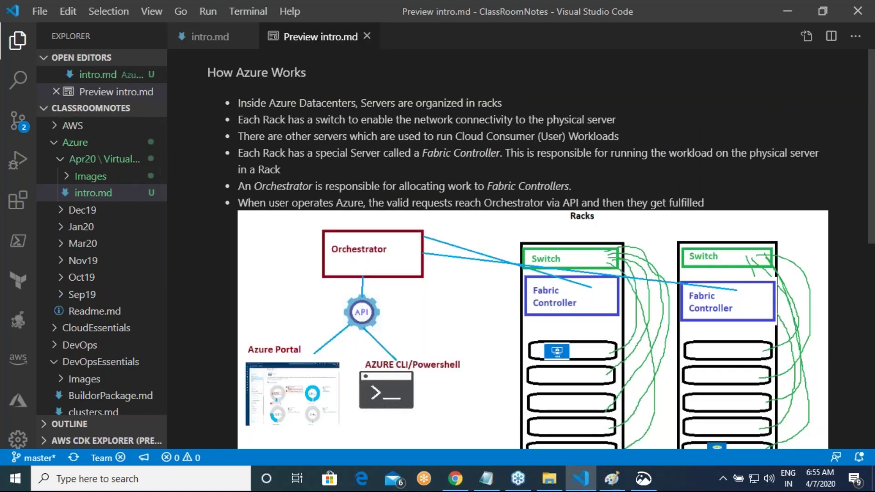
scroll(407, 115, "down", 5)
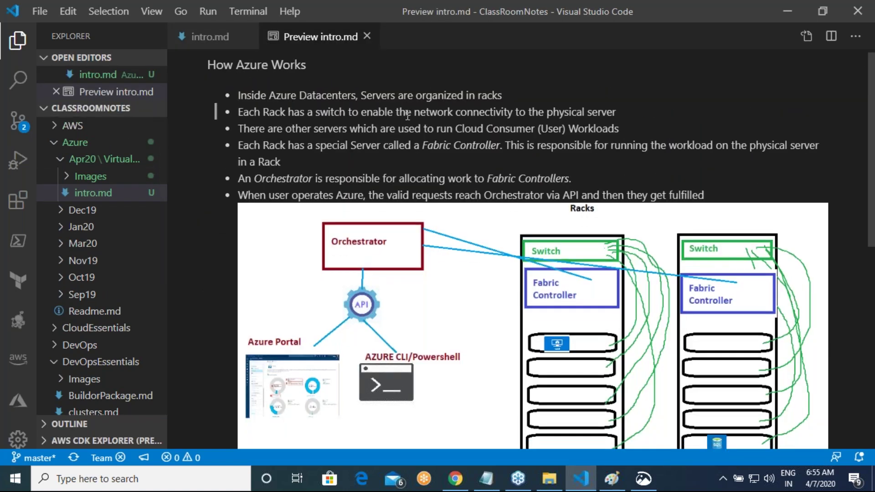
scroll(405, 113, "up", 5)
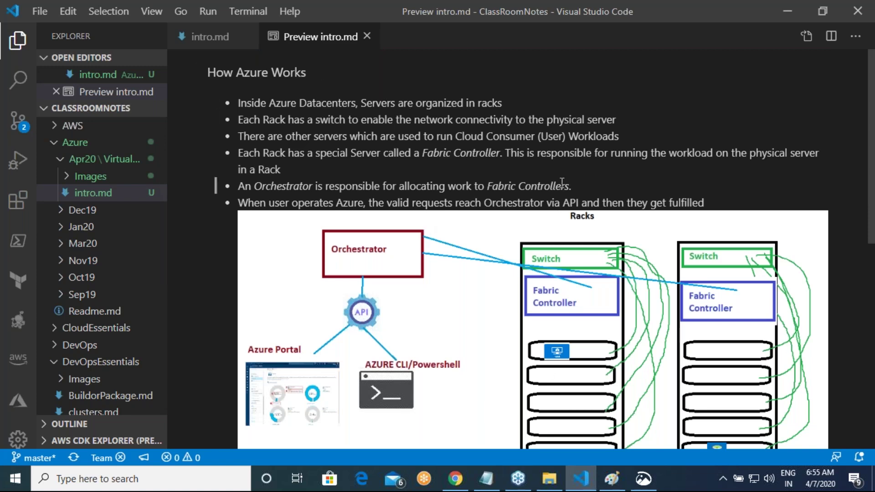
left_click(367, 37)
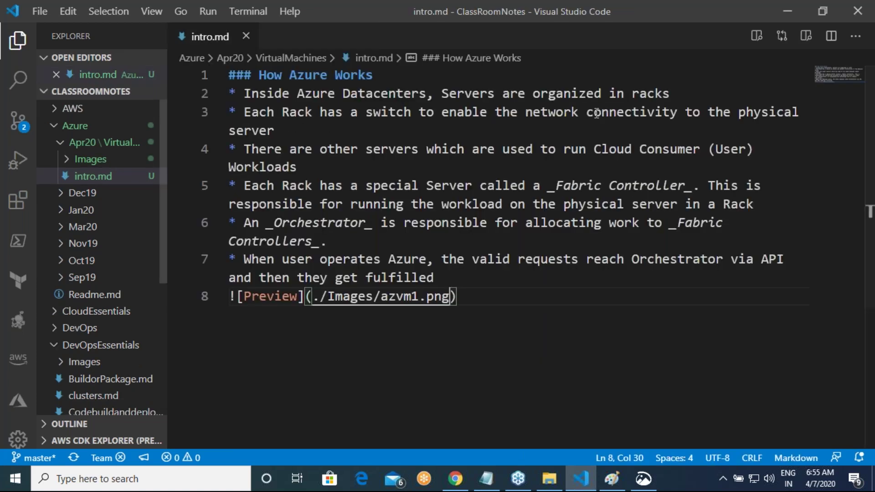
left_click(861, 223)
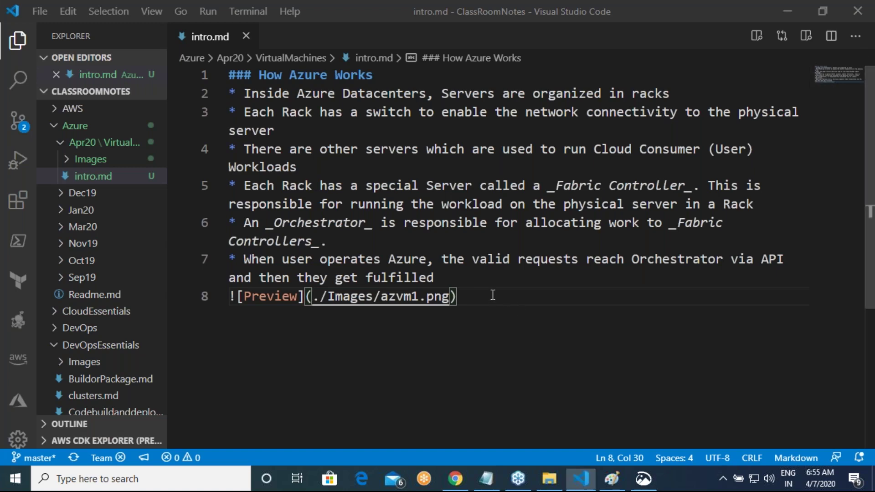
Step: Below the image link, type '### Virtualization in Azure' with a '*' bullet started beneath it
left_click(548, 330)
key("Return")
key("Return")
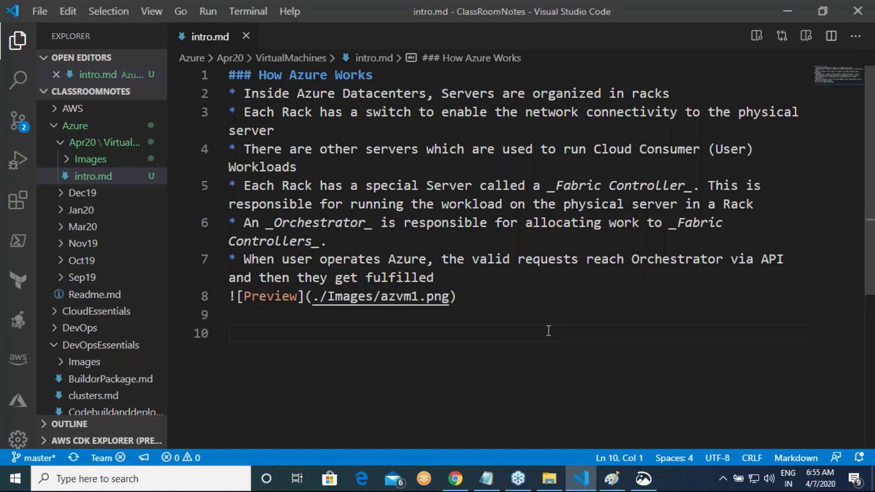
type("### ")
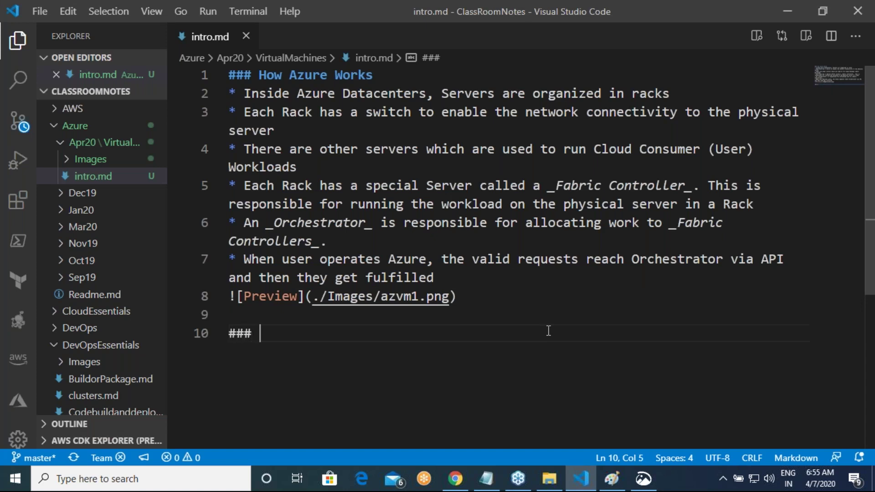
type("Virtua")
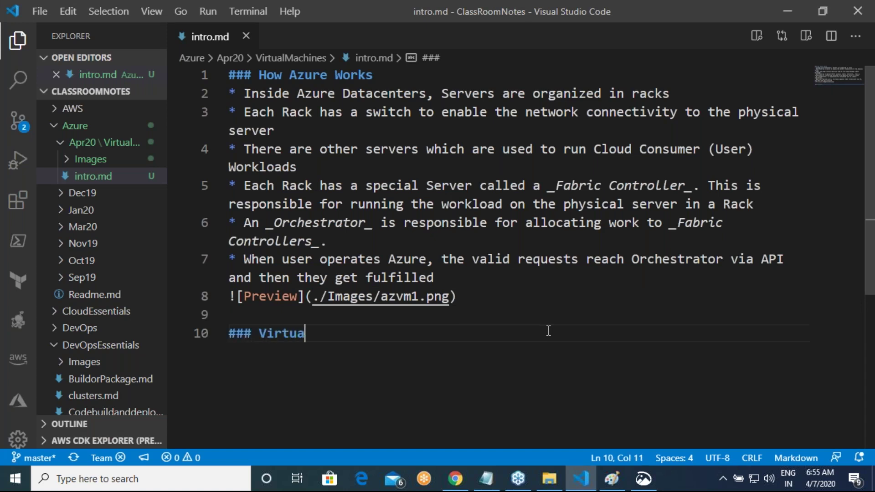
type("lizatio")
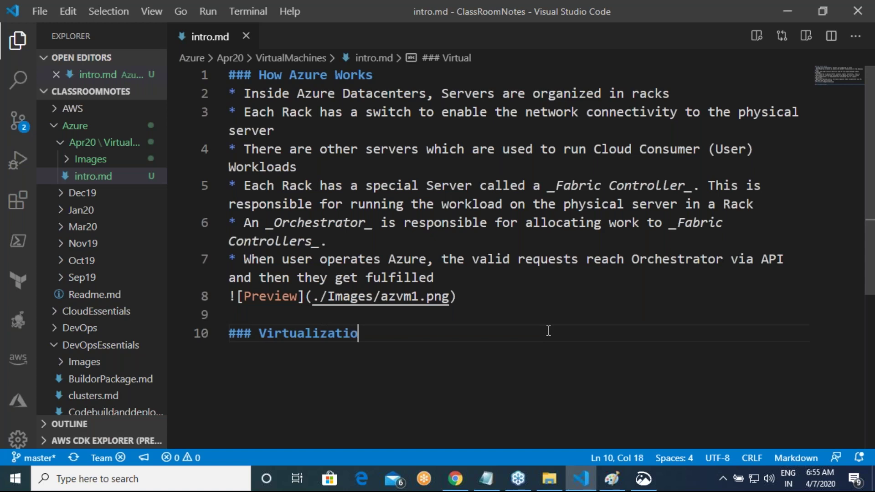
type("n Fo")
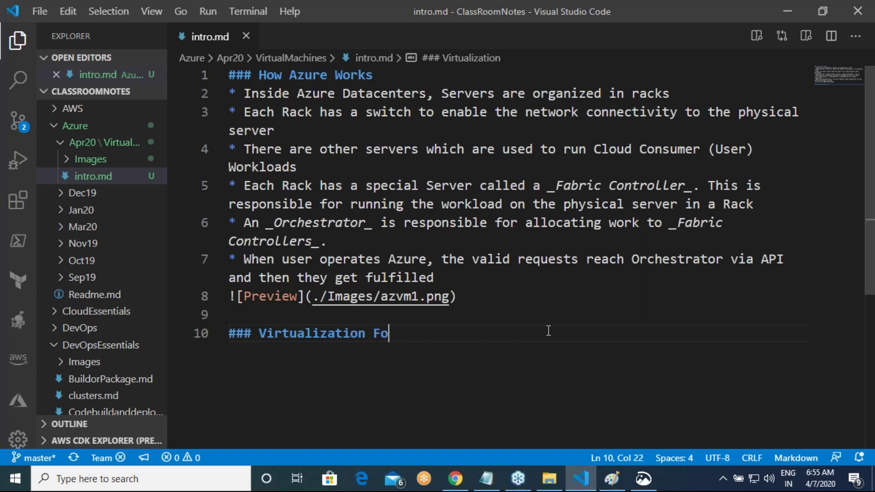
type("r V")
key("BackSpace")
key("BackSpace")
key("BackSpace")
key("BackSpace")
key("BackSpace")
type("in Azure")
key("Return")
type("*")
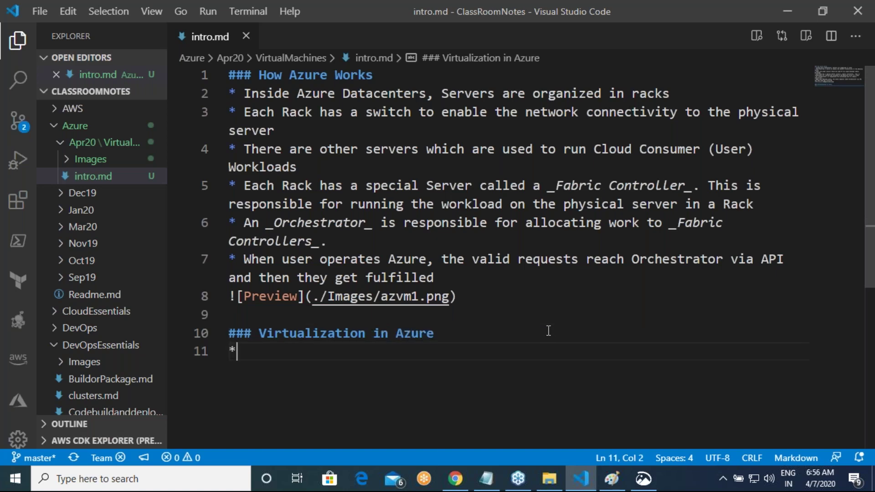
key("alt+Tab")
key("alt+Tab")
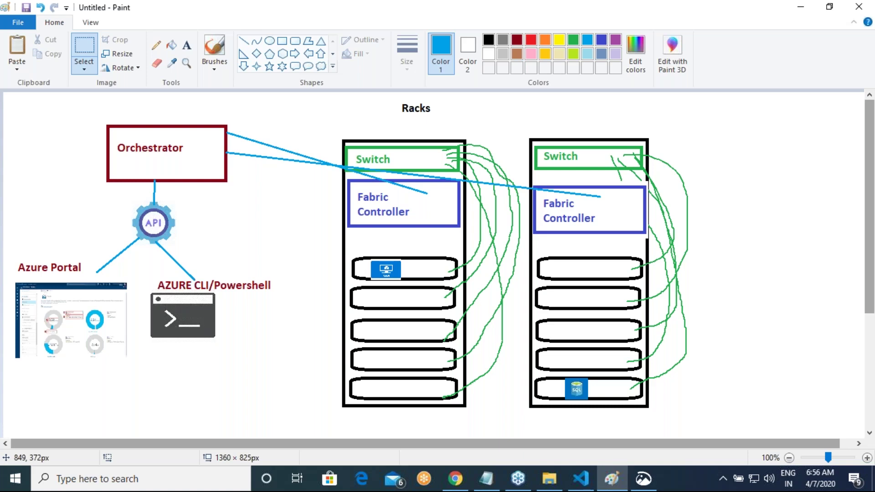
Step: In Chrome, replace the search with 'hypervisor icon' and browse the image results
key("alt+Tab")
key("alt+Tab")
key("alt+Tab")
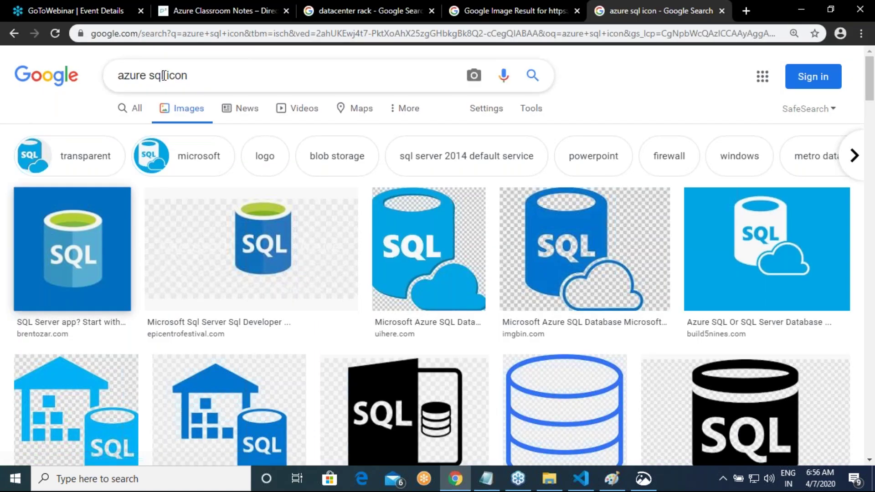
left_click_drag(165, 75, 114, 75)
type("hyper")
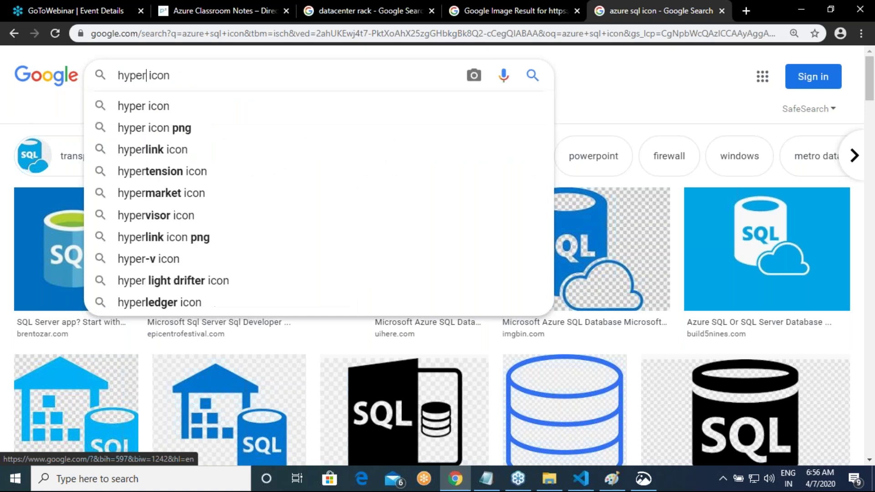
type("visor")
key("End")
key("Escape")
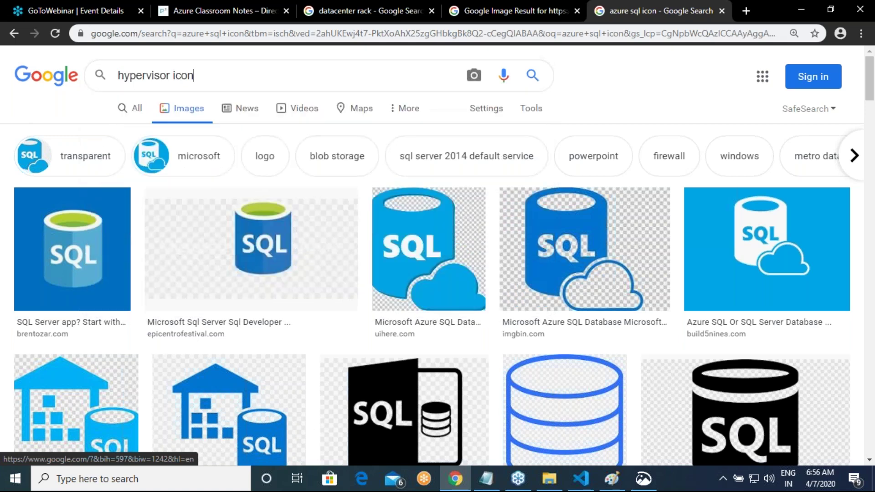
key("Return")
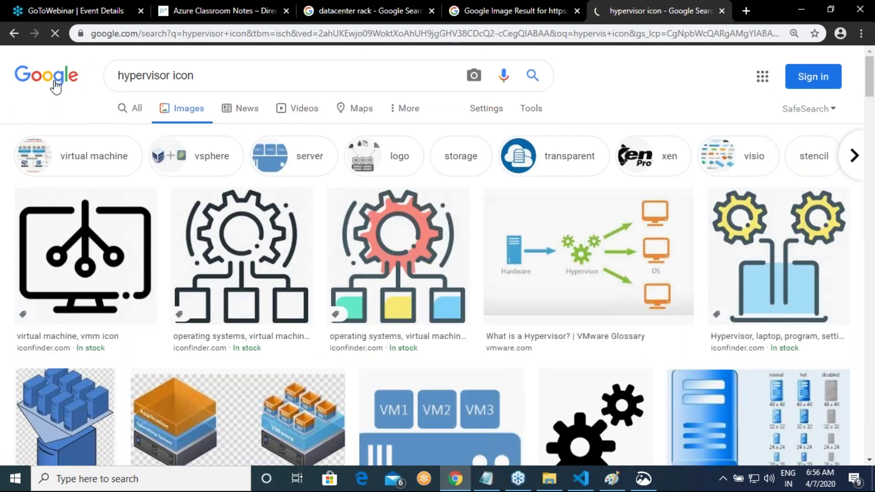
scroll(131, 269, "down", 3)
scroll(131, 269, "up", 3)
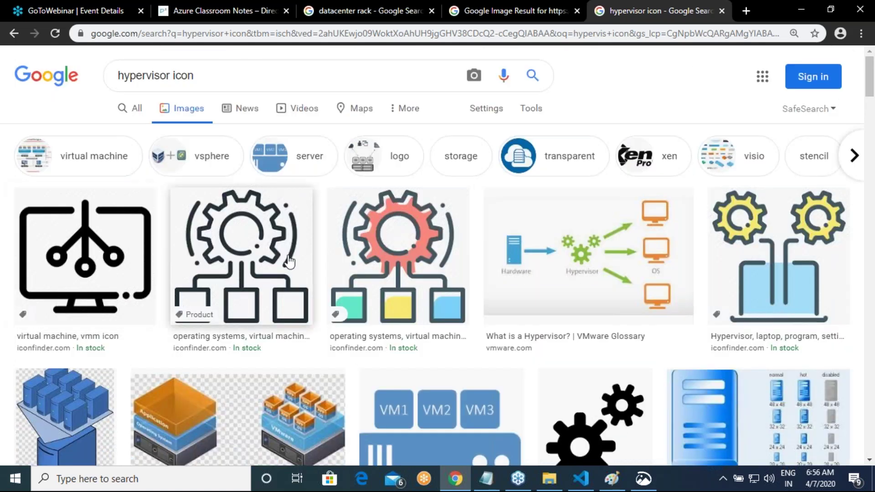
scroll(289, 262, "down", 10)
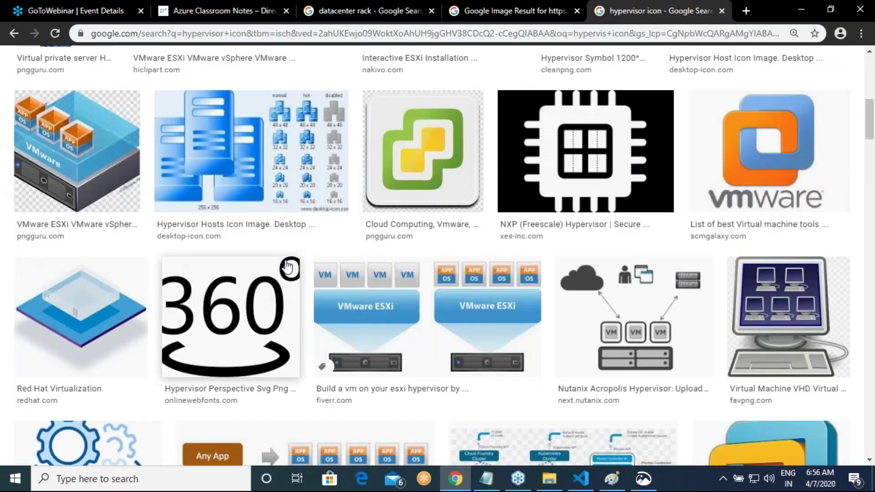
scroll(287, 266, "down", 4)
scroll(111, 287, "up", 4)
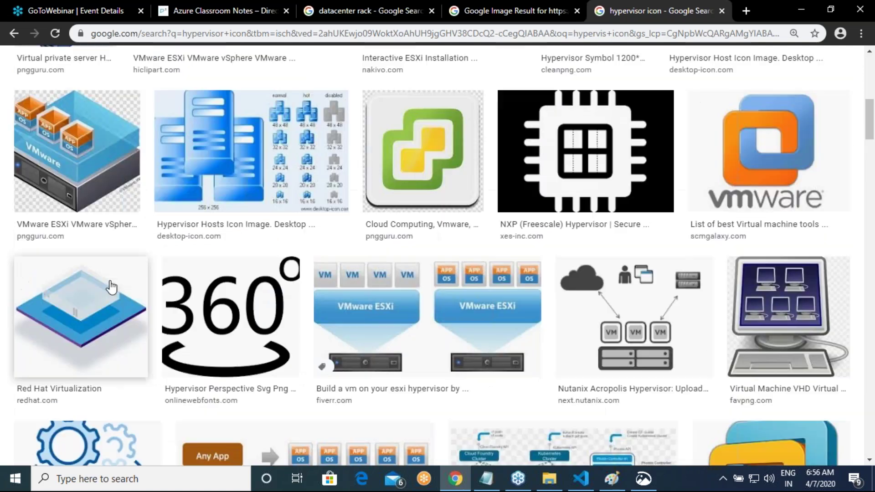
Step: Copy the Red Hat Virtualization image
right_click(64, 297)
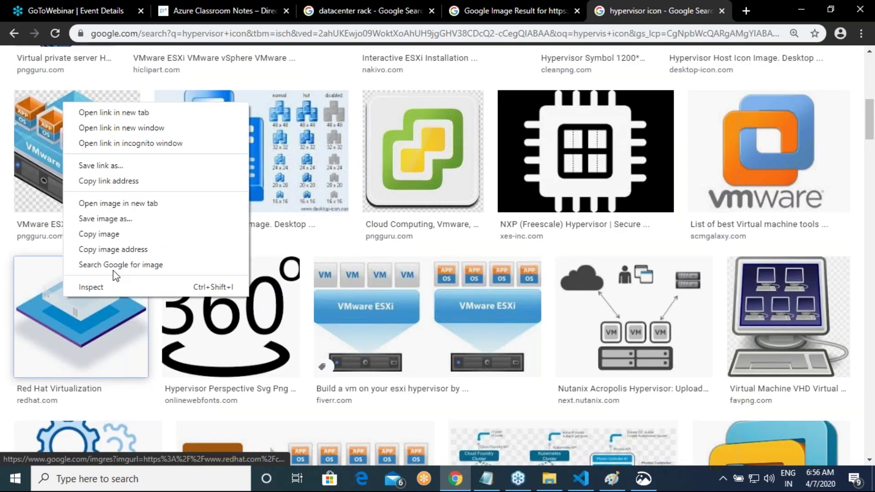
left_click(127, 234)
key("alt+Tab")
Step: Paste the hypervisor image beside the racks and shrink it to a small icon with rectangular selection
key("ctrl+v")
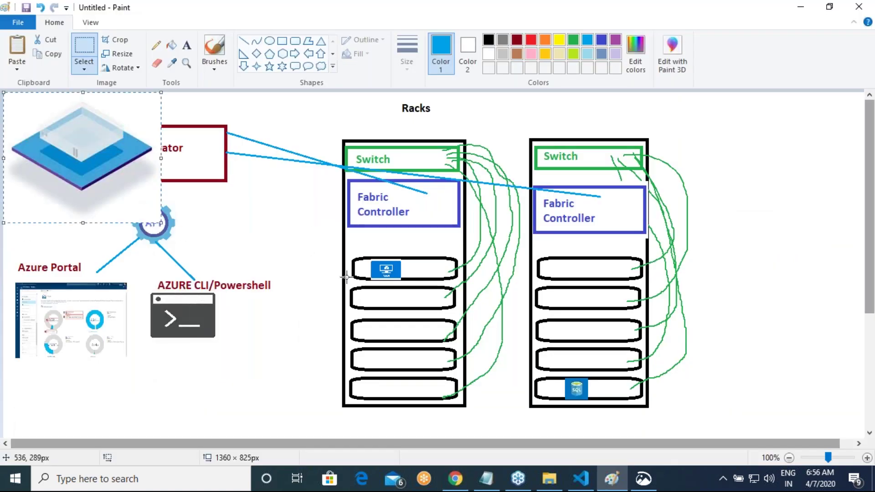
left_click_drag(154, 218, 806, 250)
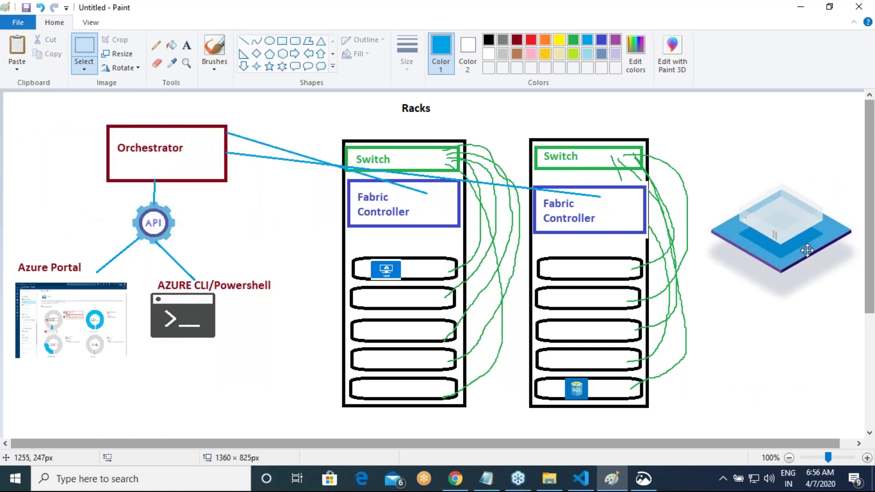
left_click(21, 68)
left_click(89, 73)
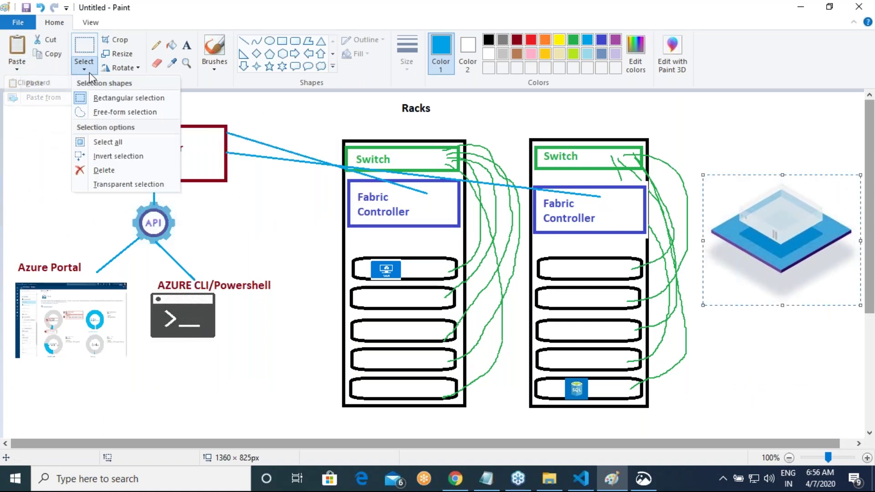
left_click(105, 99)
left_click_drag(707, 180, 712, 230)
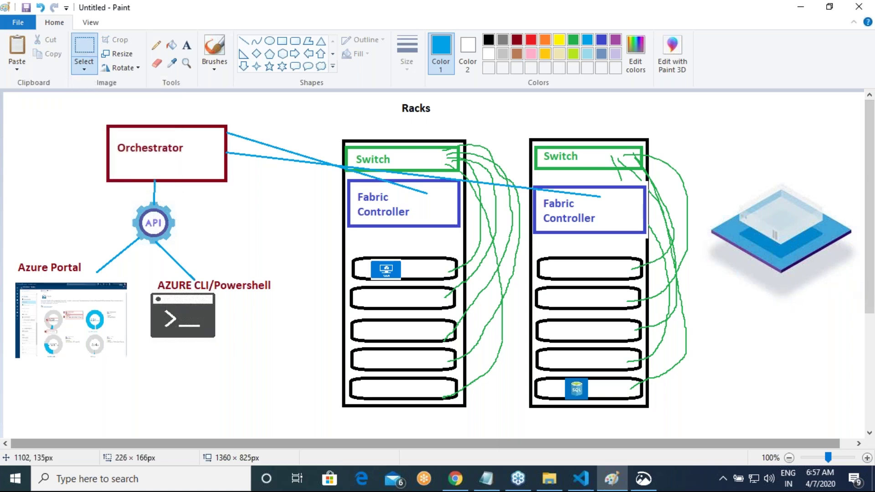
left_click_drag(854, 285, 742, 201)
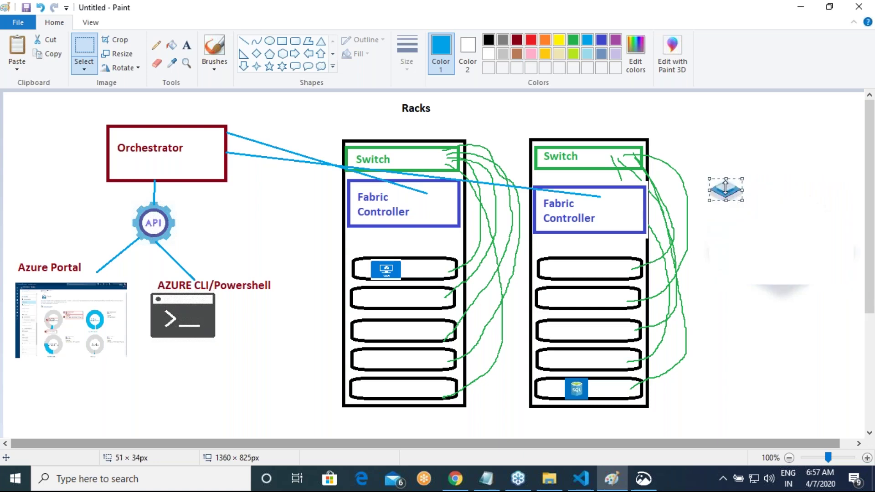
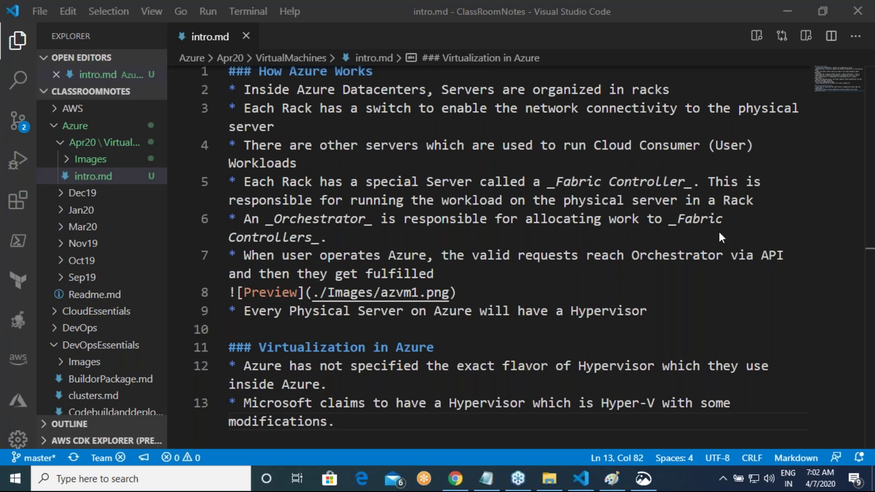
Step: Launch Notepad from the Win+R Run box
key("super+r")
type("note")
key("Down")
key("Return")
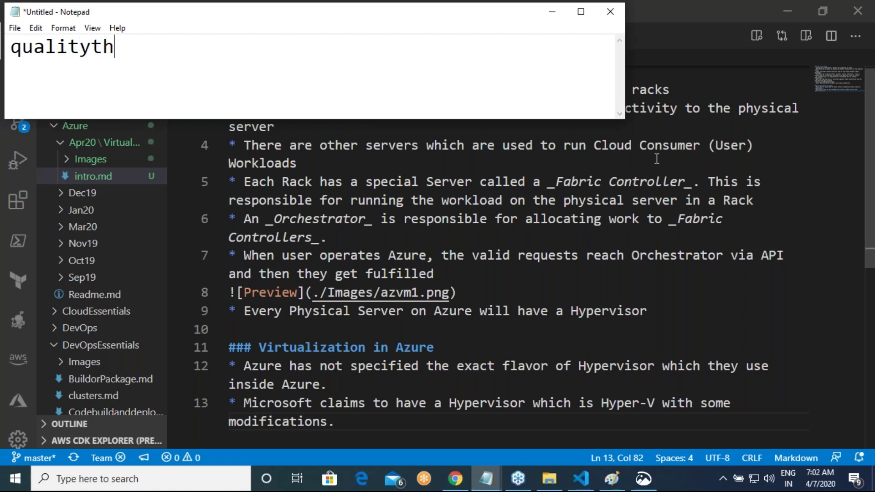
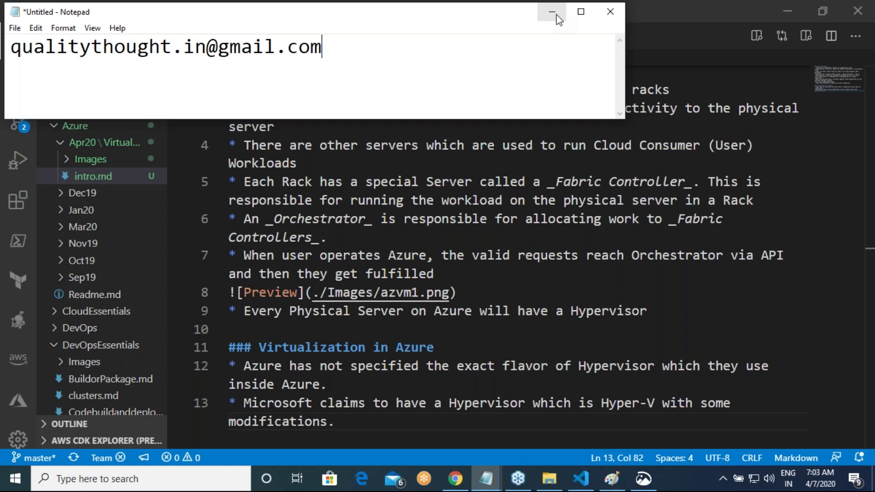
Step: Type the contact e-mail address into the new note, then minimize Notepad
left_click(557, 15)
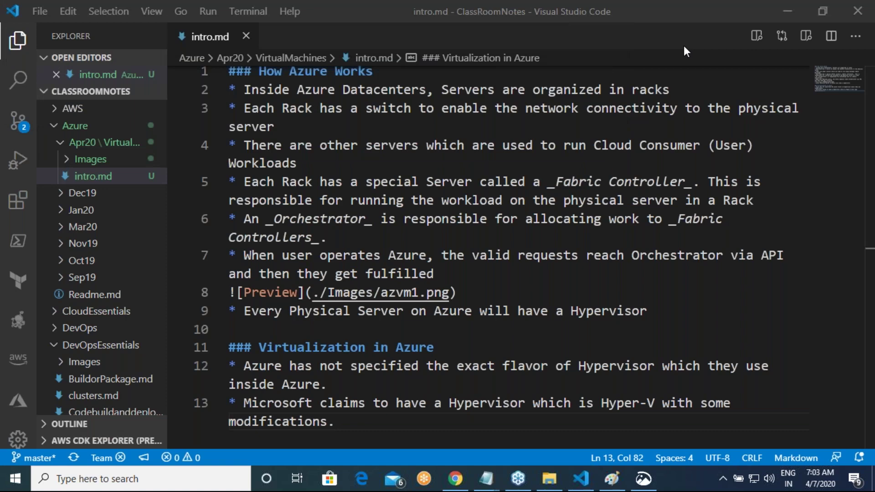
Step: Below the last bullet of intro.md, add an '### Azure Account Creation' heading with an empty '*' bullet
scroll(354, 289, "down", 3)
left_click(356, 285)
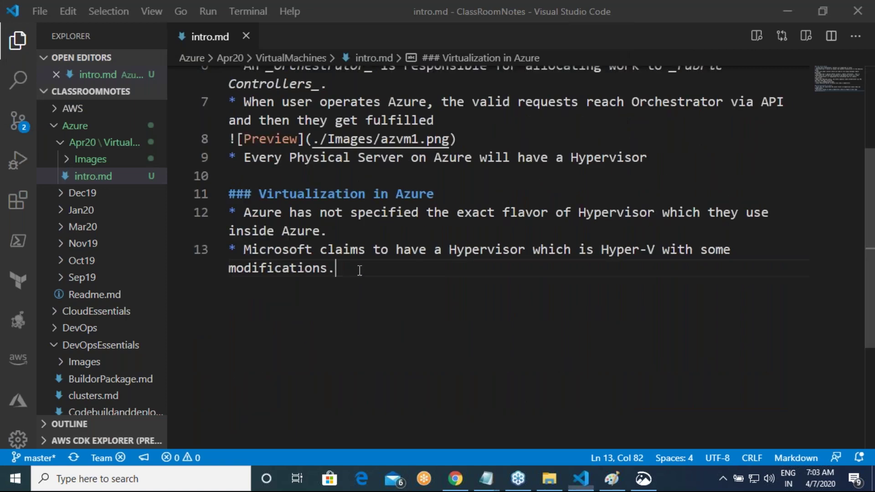
key("Return")
key("Return")
type("#")
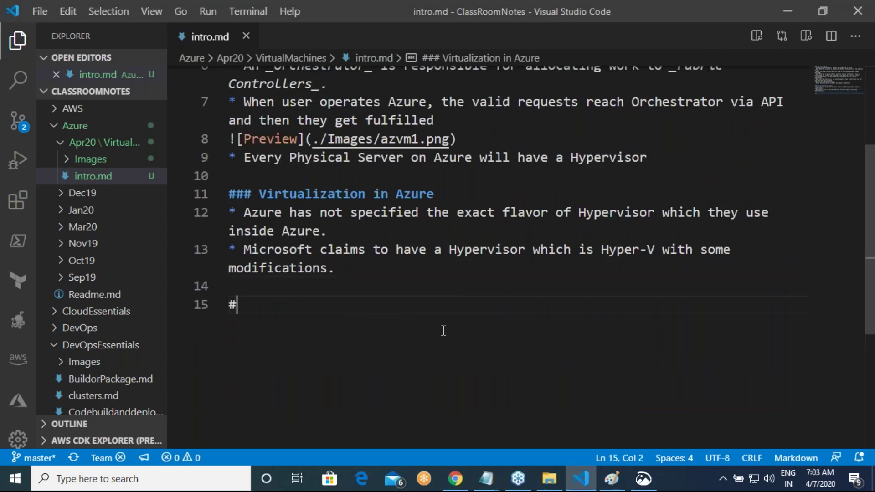
type("## A")
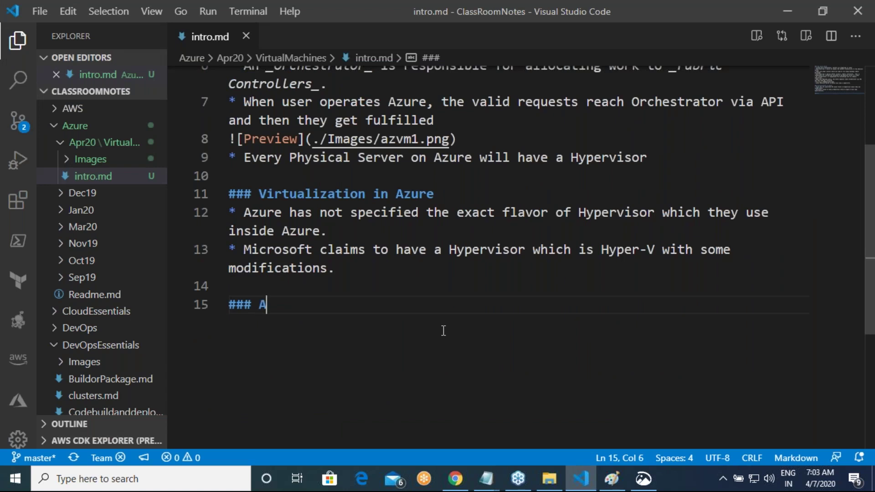
type("zure Accou")
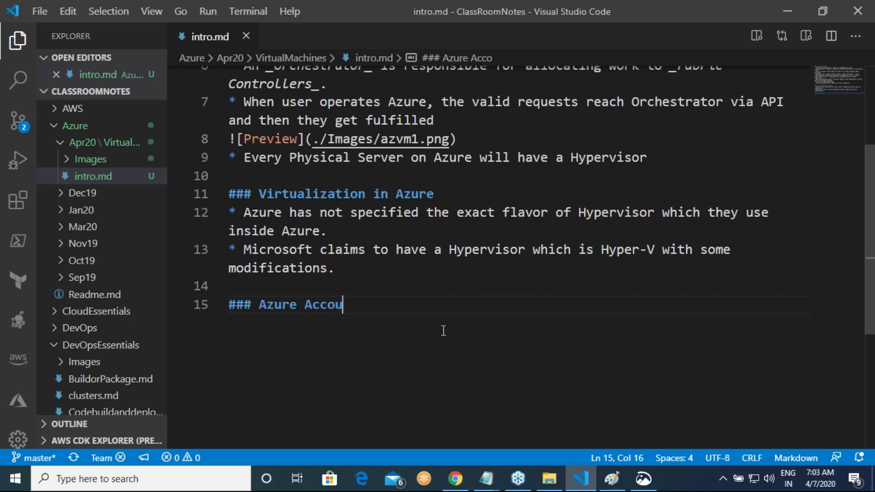
type("nt Creation")
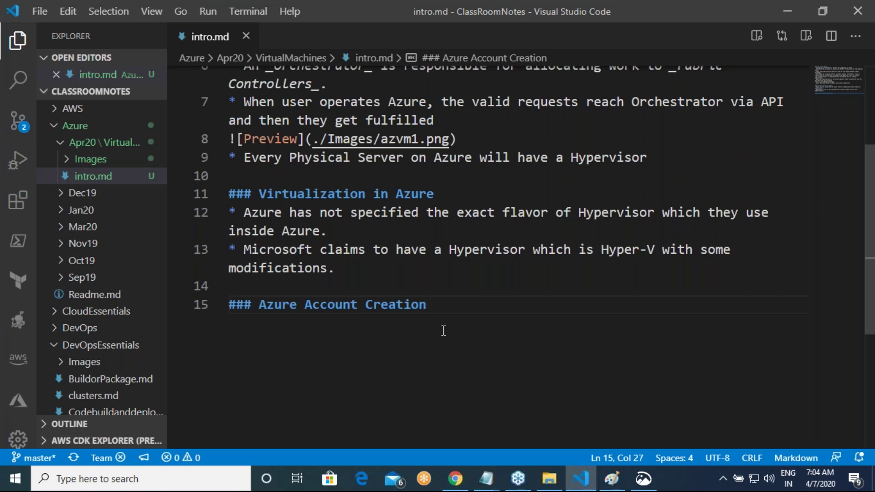
key("Return")
type("*")
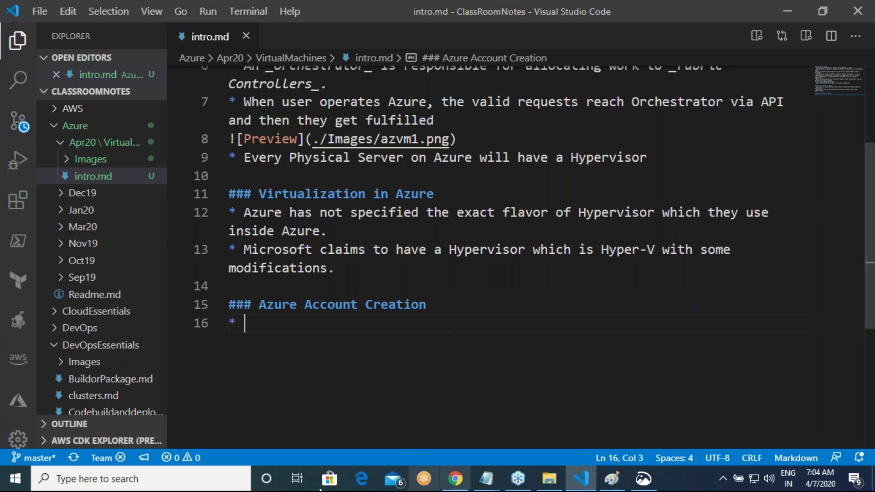
Step: In Chrome, go to directdevops.blog and open the AWS & AZURE Material page
left_click(451, 482)
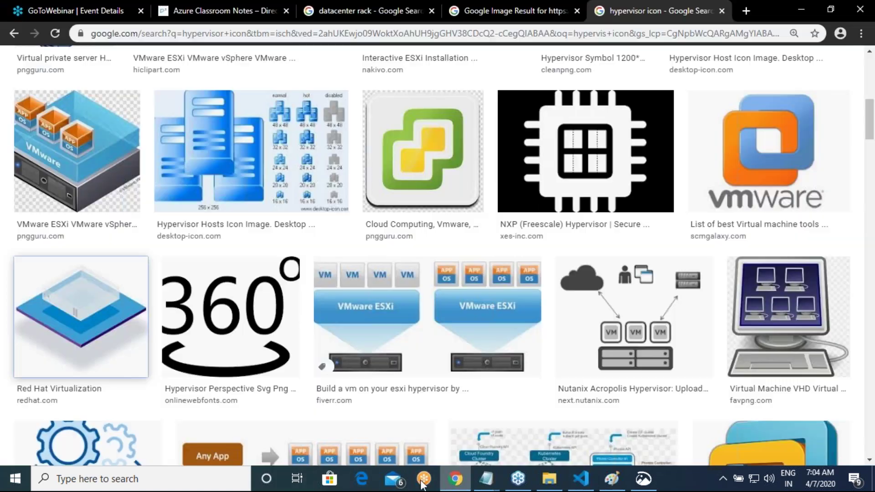
left_click(575, 37)
type("dire")
key("Return")
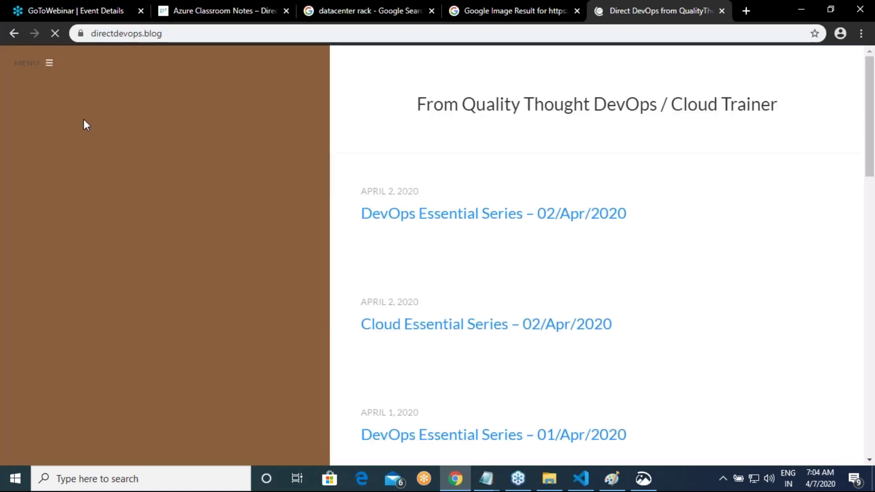
left_click(49, 68)
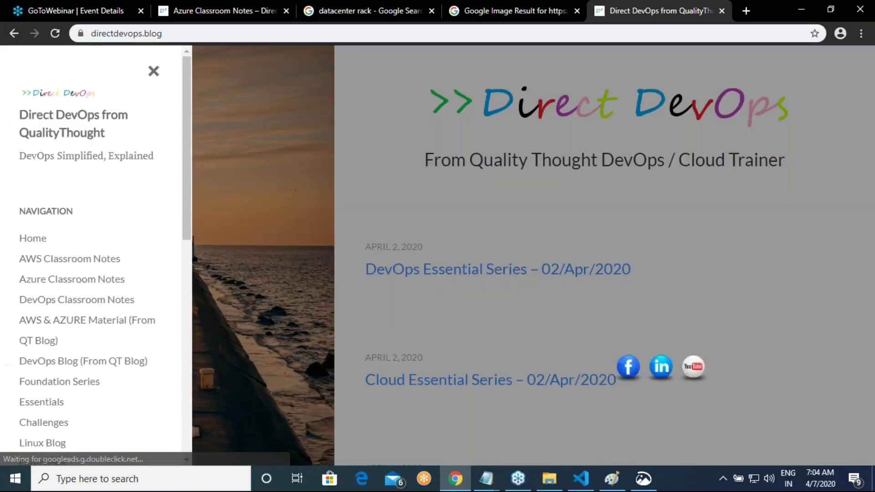
left_click(90, 334)
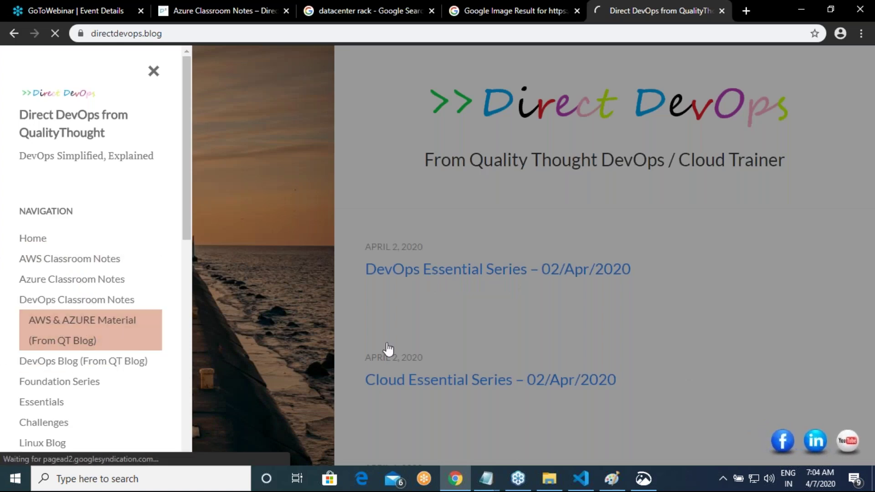
Step: Copy the link address of the Azure Free Account Creation 'Watch Here' video
scroll(477, 307, "down", 8)
scroll(597, 349, "down", 3)
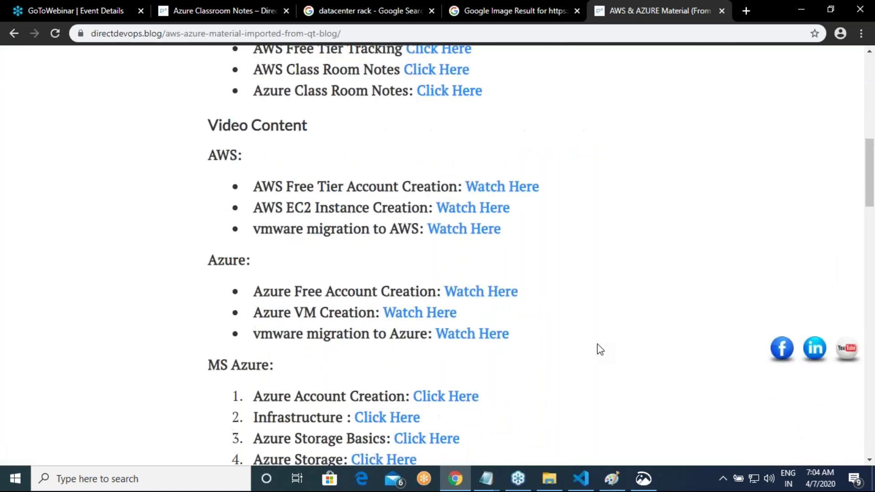
right_click(483, 292)
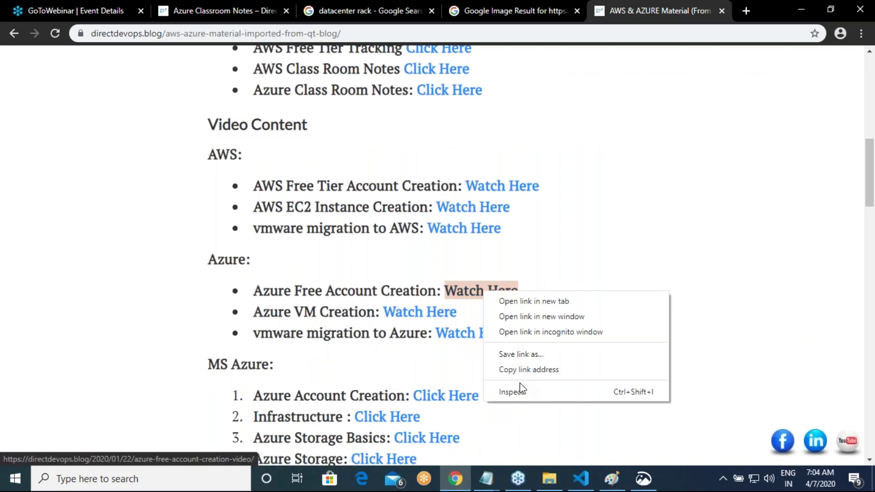
left_click(534, 371)
key("alt+Tab")
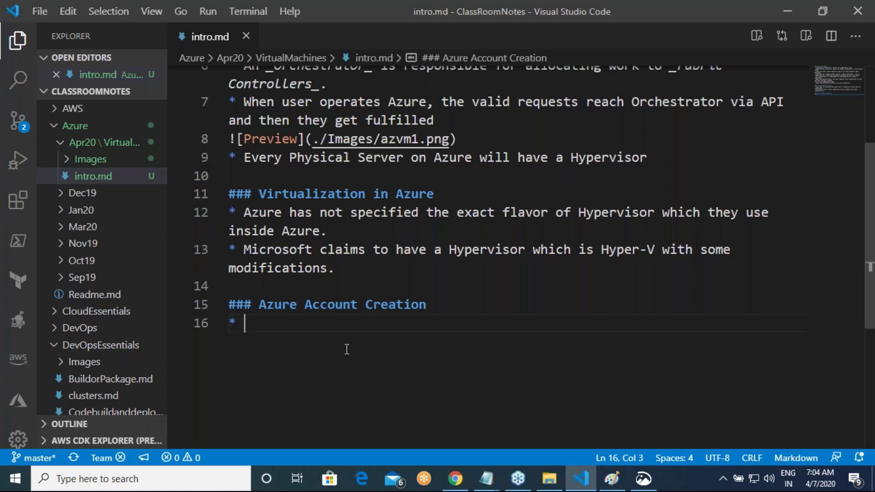
Step: Make line 16 a '[Watch Here](pasted URL) for Account Creation' link and start a new bullet
type("[Watch Here](")
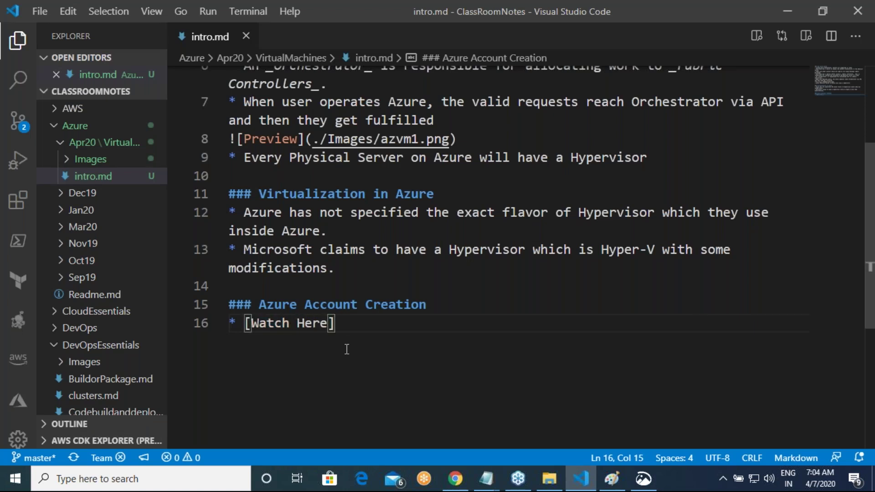
key("ctrl+v")
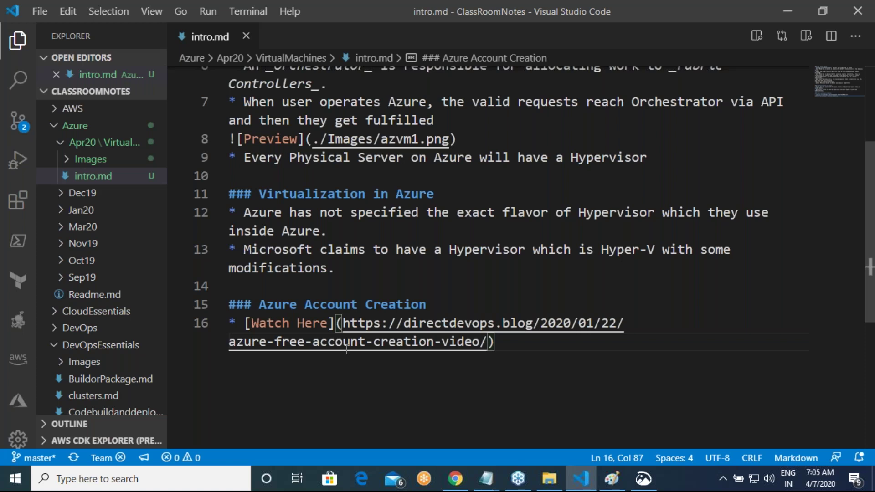
key("End")
key("Return")
key("Return")
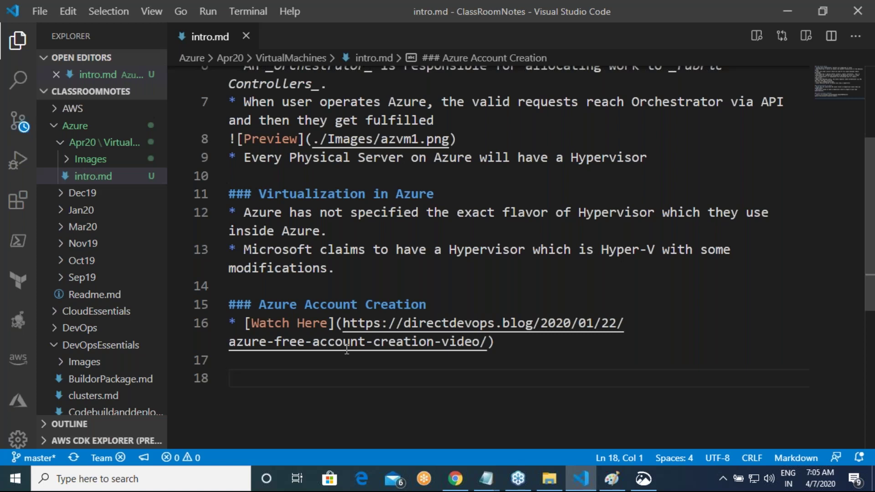
type("* [")
left_click(520, 342)
type("for ")
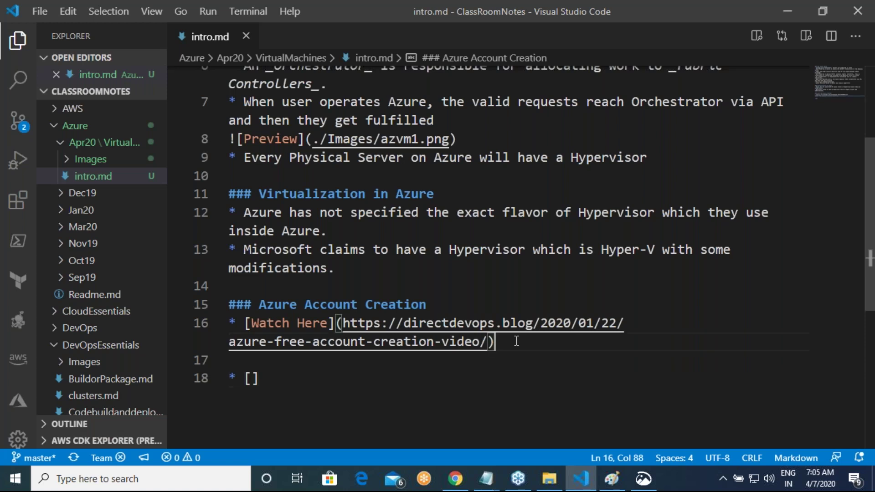
type("Az")
key("BackSpace")
type("ccount ")
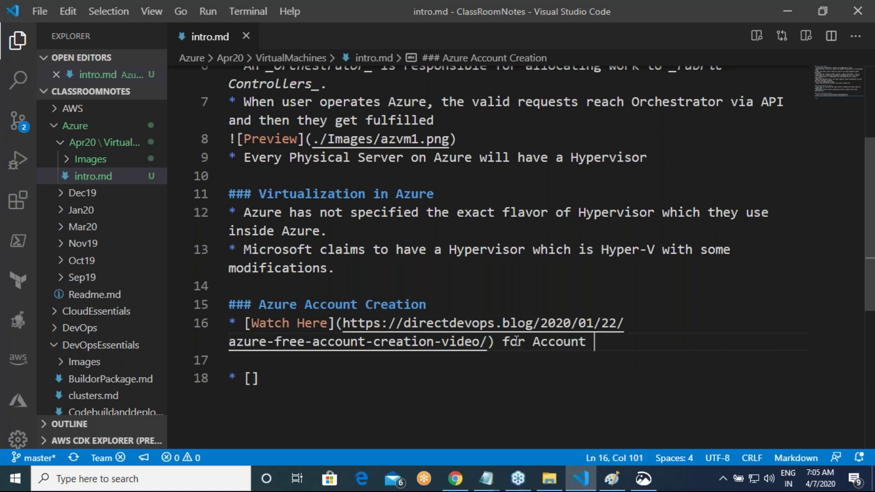
type("Creation")
Step: Write line 18 as '* [Watch Here]() for Simple Azure VM Creation'
key("Down")
key("Down")
key("Left")
type("Wath")
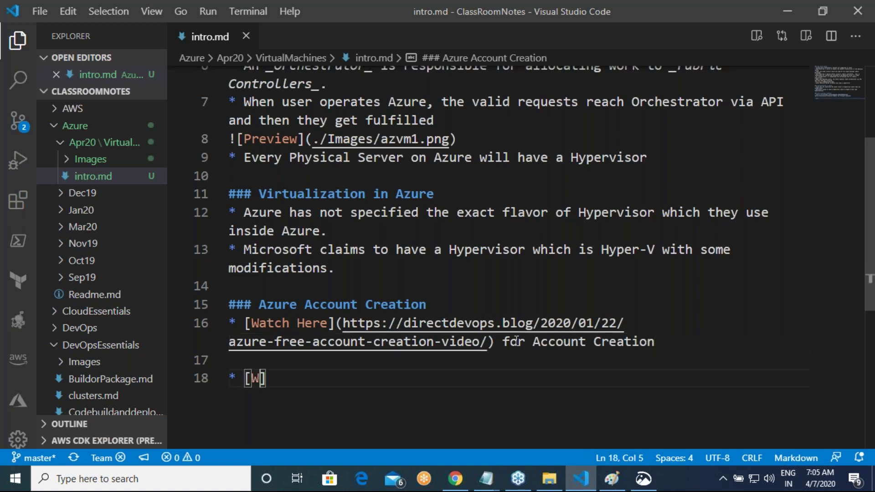
key("BackSpace")
type("ch Here]")
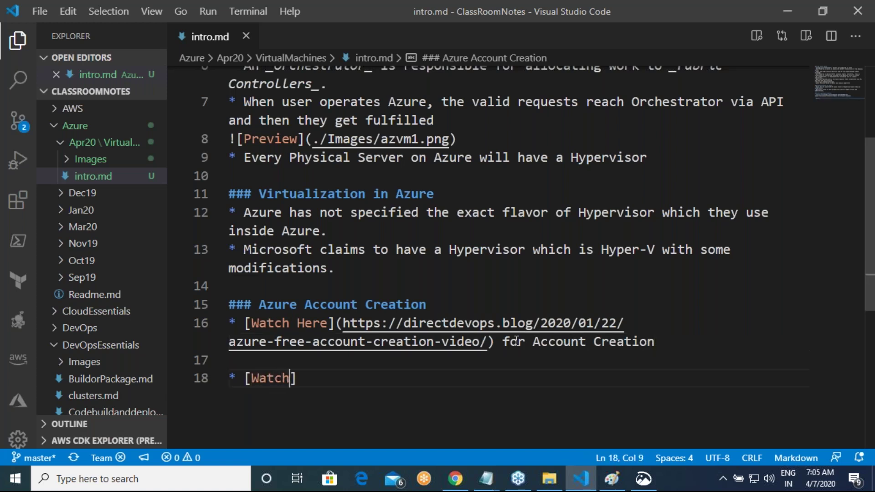
type("() ")
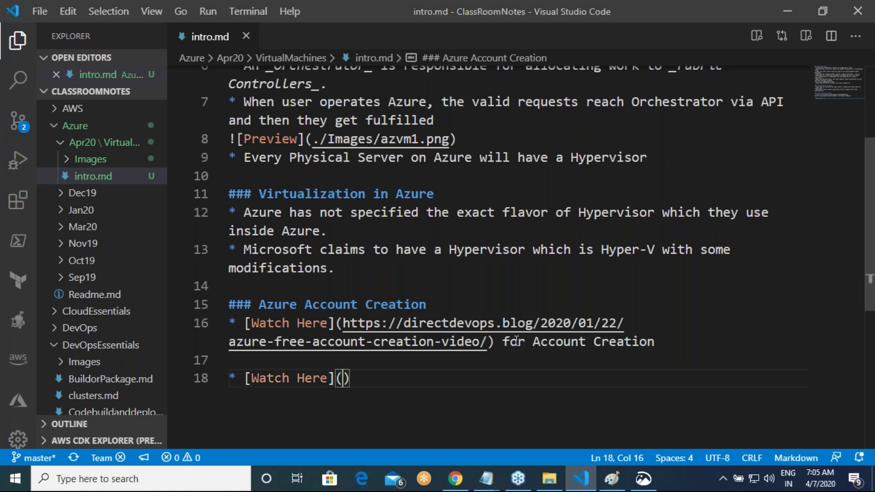
type("for Simple")
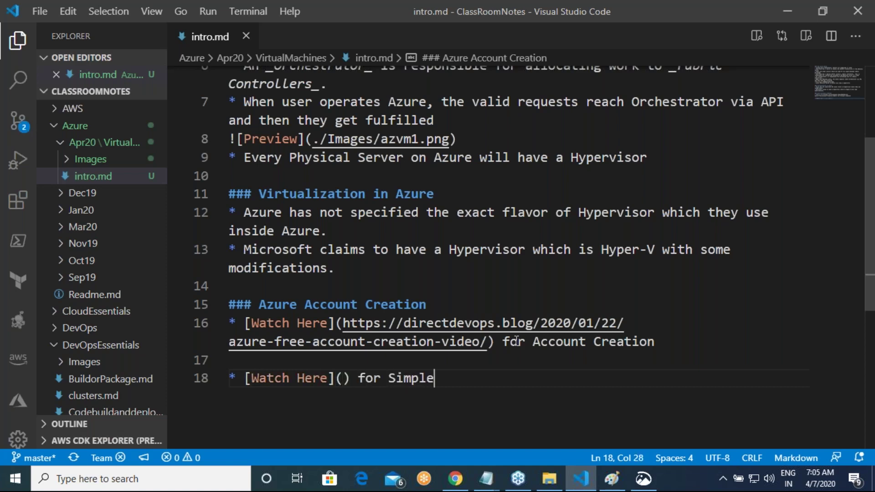
type(" Azure VM ")
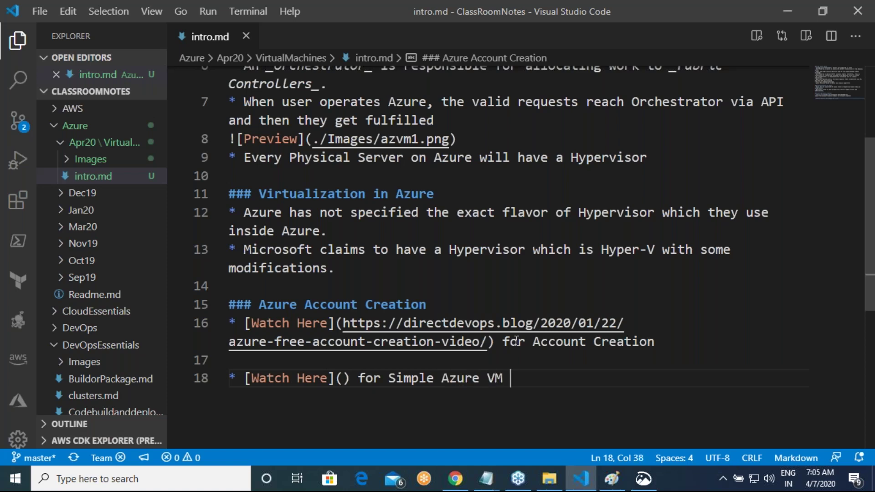
type("Creation")
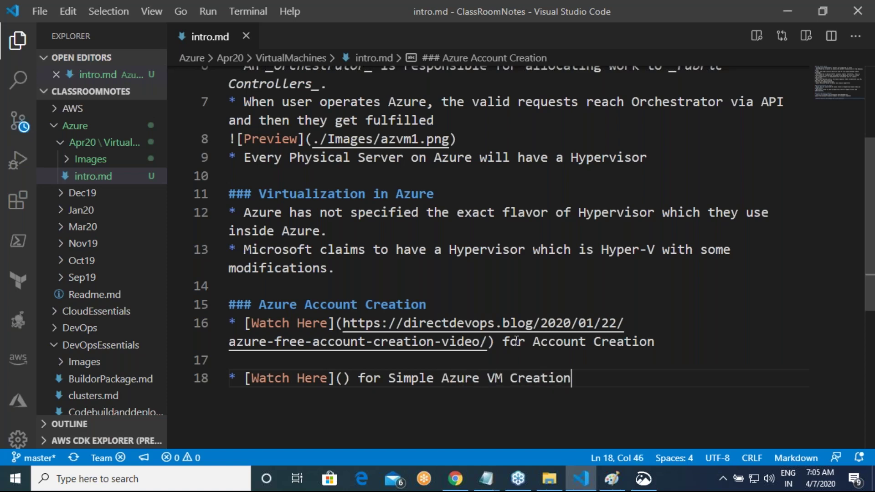
key("alt+Tab")
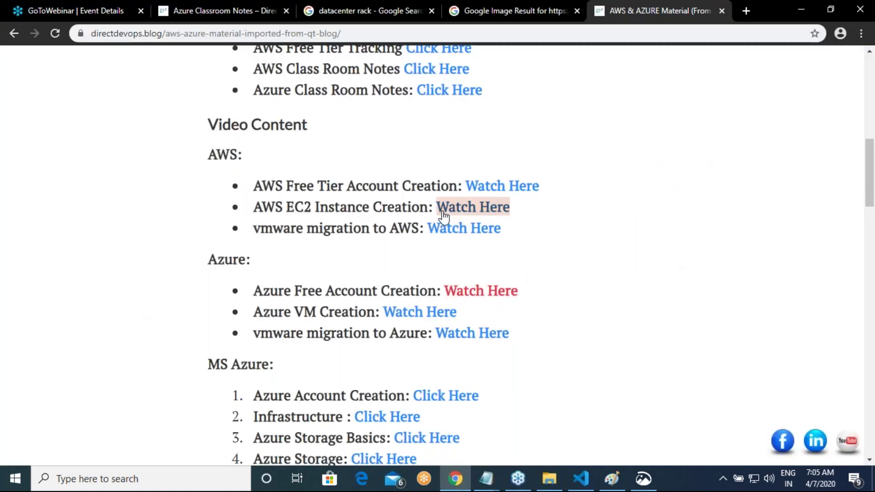
Step: Copy the Azure VM Creation video link, paste it into line 18's empty parentheses, and add new lines below
right_click(427, 314)
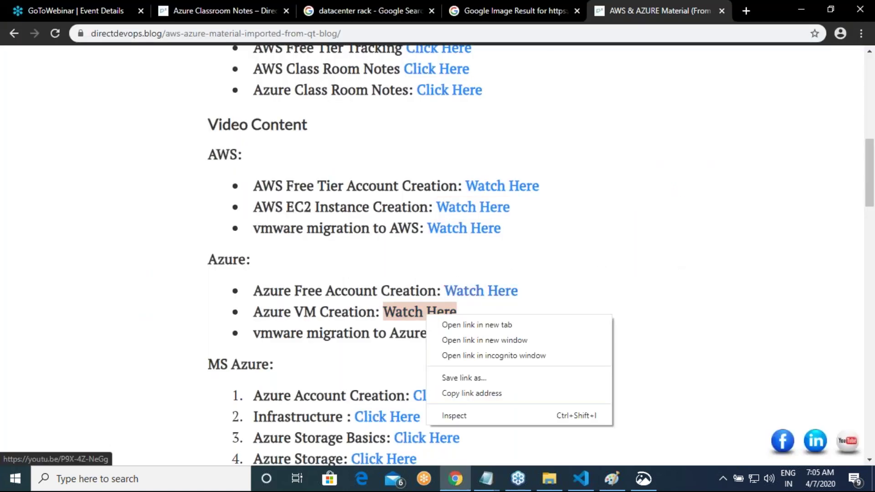
left_click(468, 396)
key("alt+Tab")
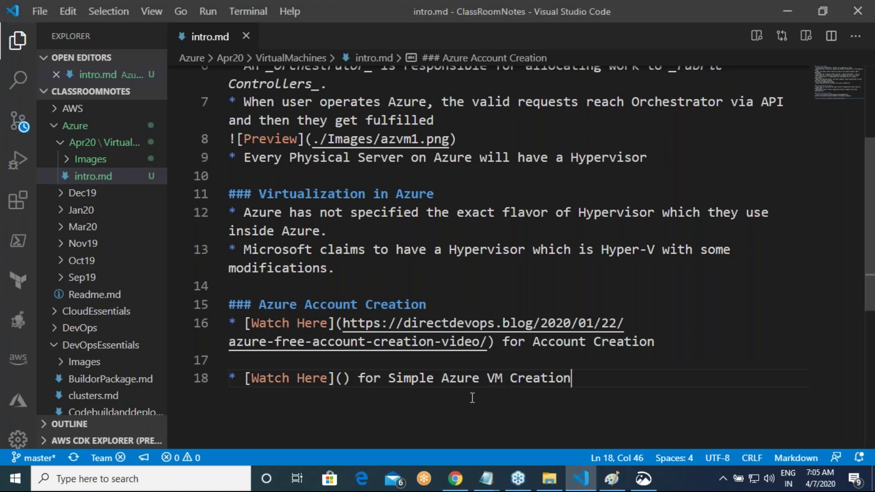
key("Left")
key("Left")
key("Left")
key("Left")
key("Left")
key("Left")
key("Left")
key("Left")
key("Left")
key("Left")
key("Left")
key("Left")
key("Left")
key("Left")
key("Left")
key("Left")
key("Left")
key("Left")
key("Left")
key("Left")
key("ctrl+v")
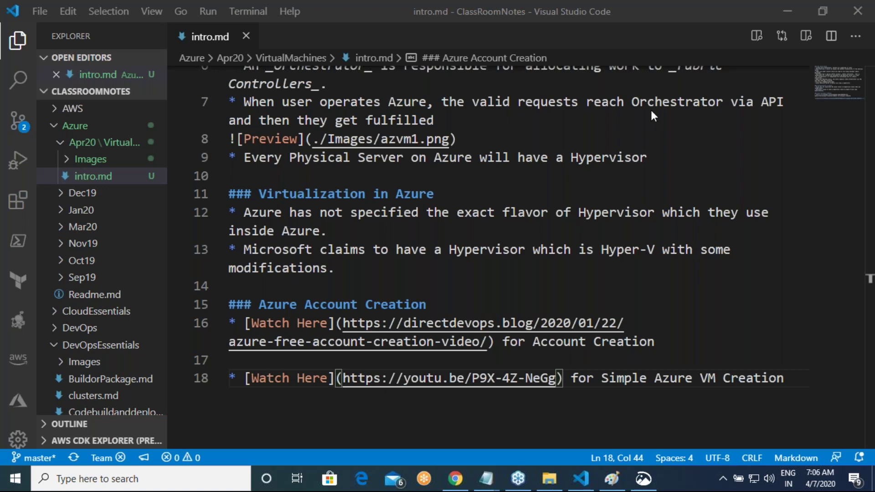
left_click(250, 411)
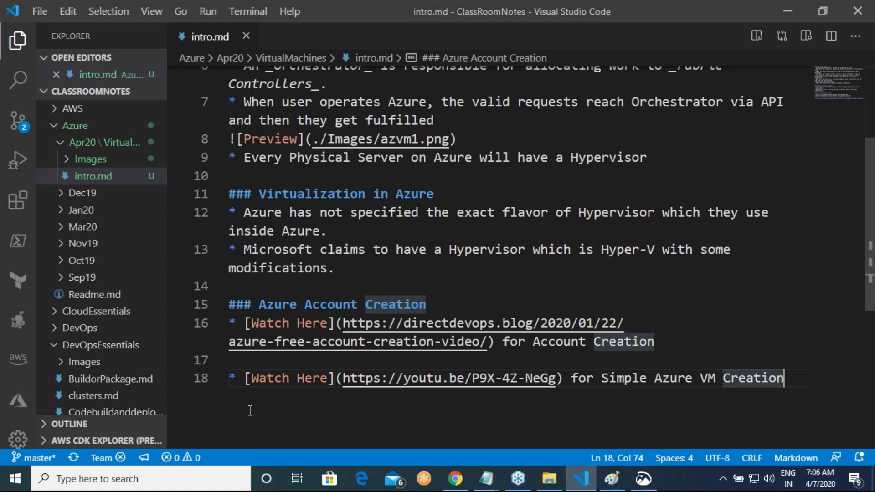
key("Return")
key("Return")
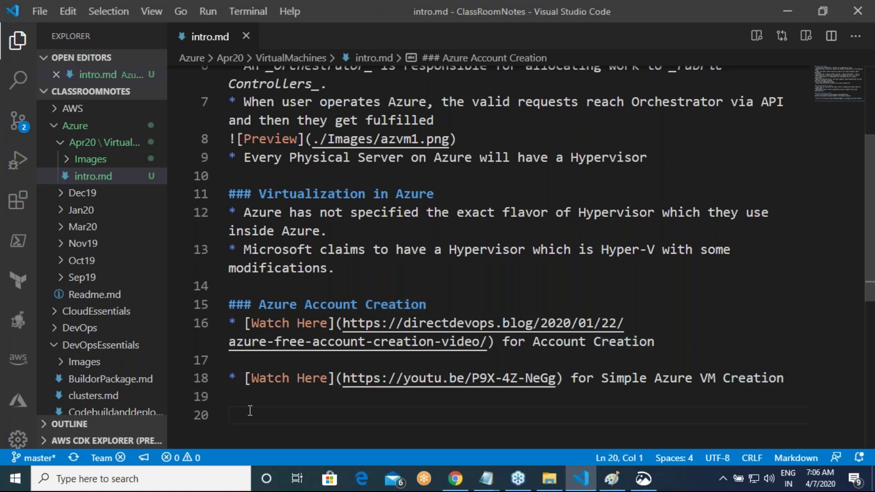
type("### ")
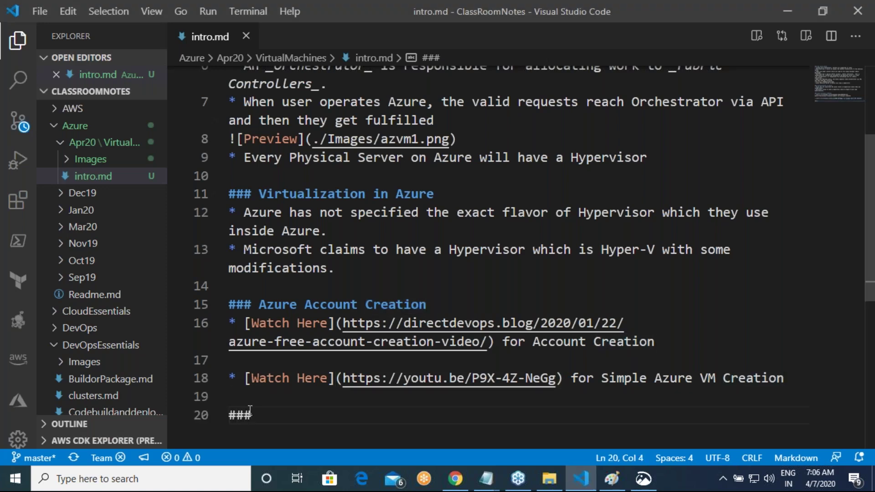
type("Azur")
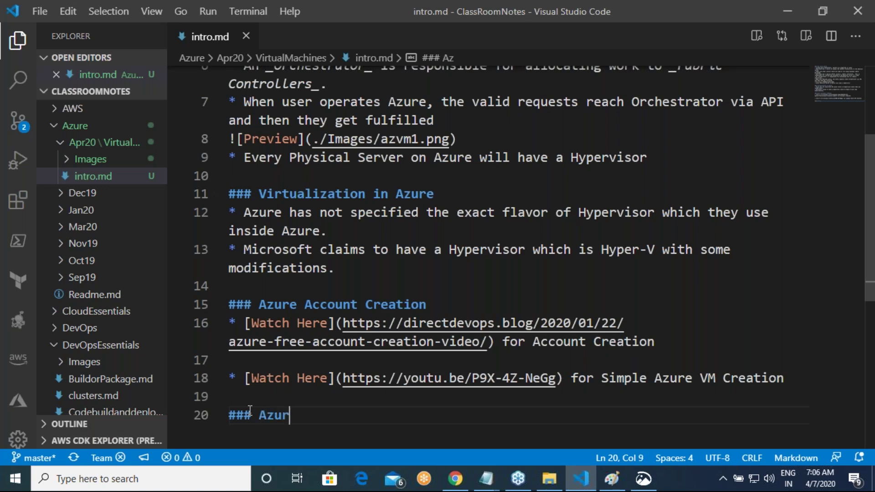
type("e Portal")
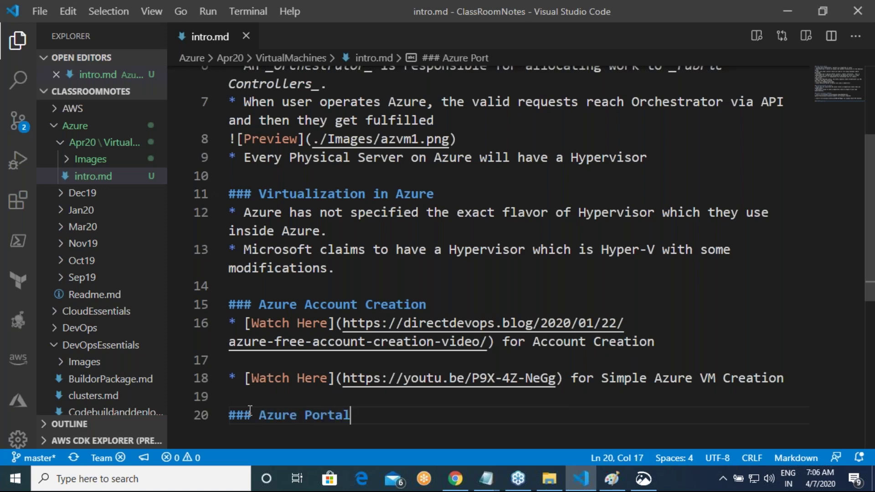
key("Return")
type("*")
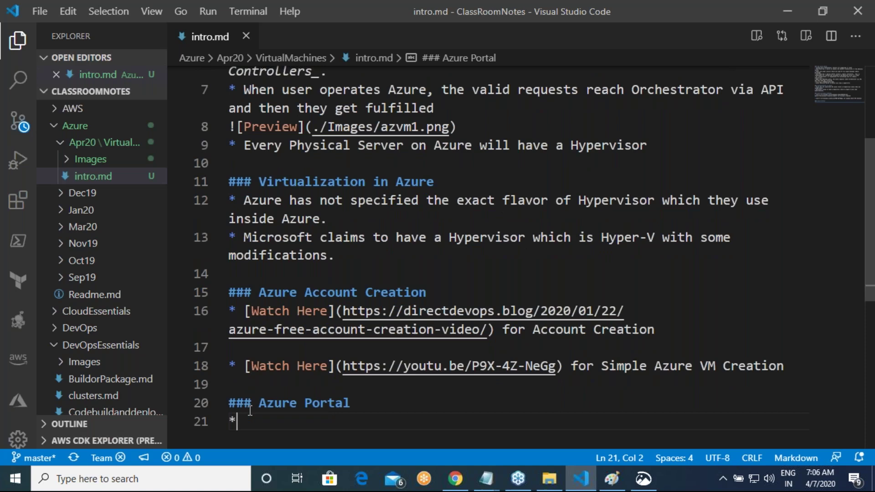
type(" URL => [")
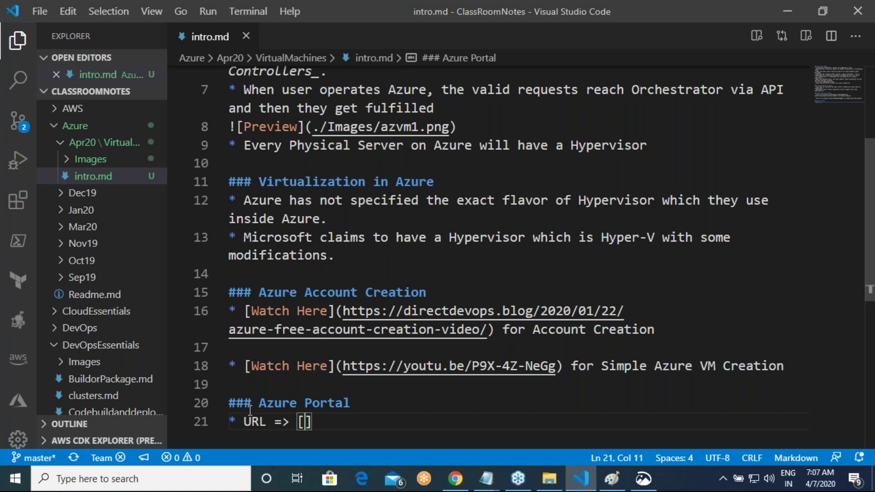
type("Azure")
key("BackSpace")
key("BackSpace")
key("BackSpace")
key("BackSpace")
key("BackSpace")
key("BackSpace")
key("BackSpace")
key("BackSpace")
key("BackSpace")
key("BackSpace")
key("Left")
key("Left")
key("Left")
type("[")
key("End")
type("]")
type("(h")
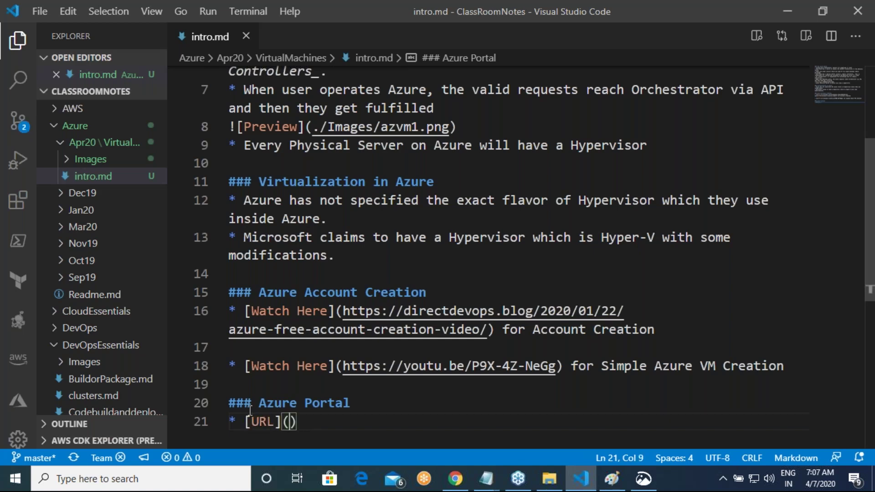
type("ttps:/")
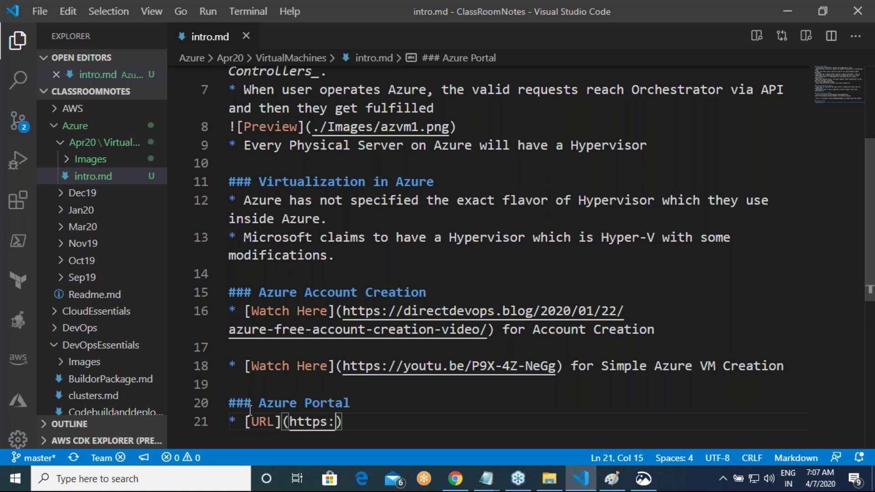
type("/portal")
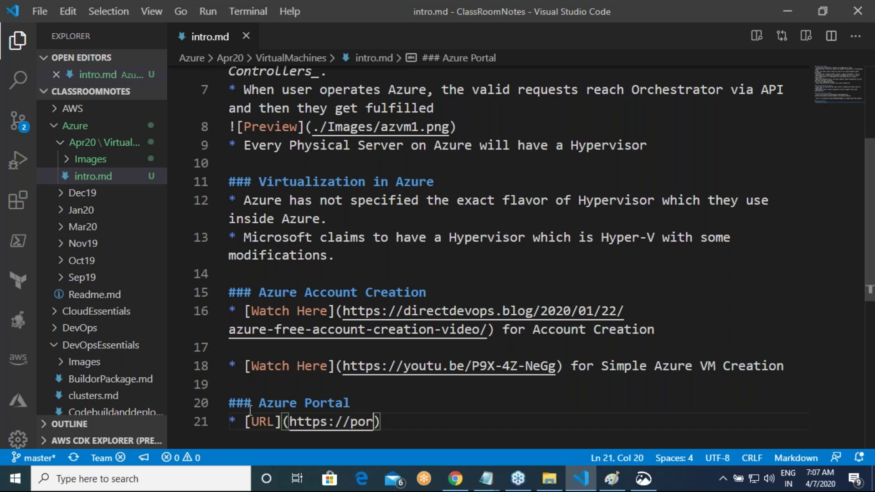
type(".azure")
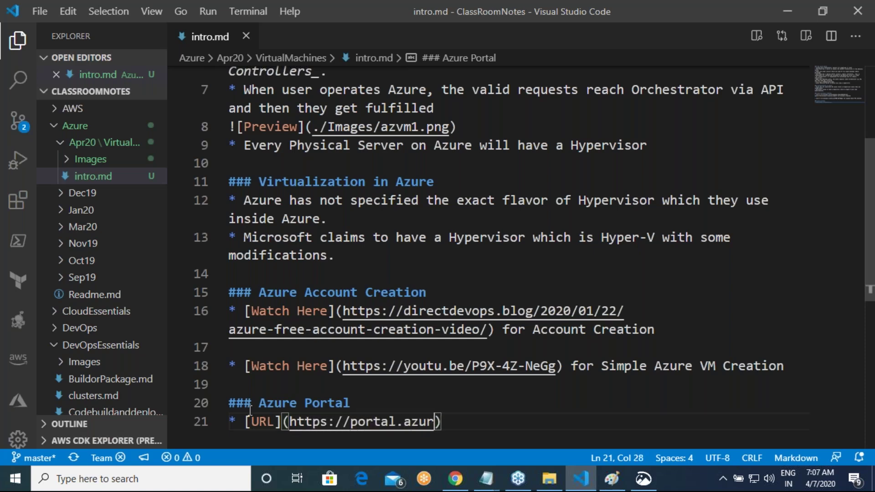
type(".com")
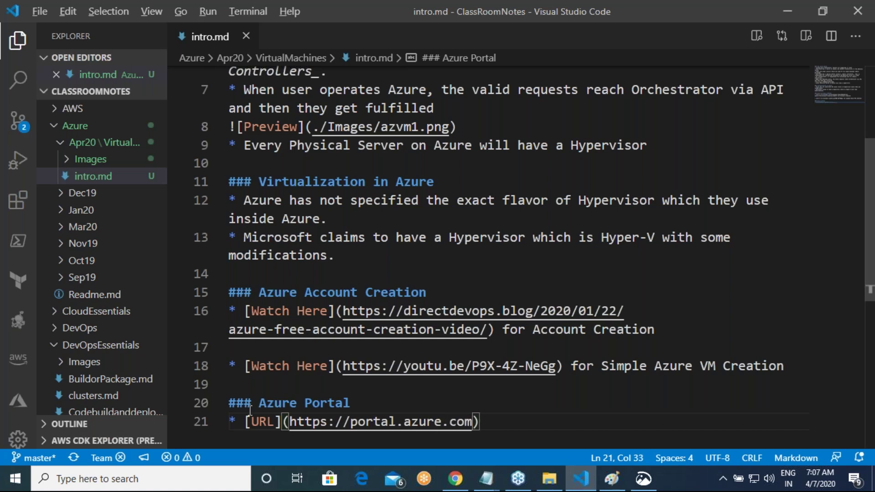
Step: Open portal.azure.com in a new Chrome tab
key("alt+Tab")
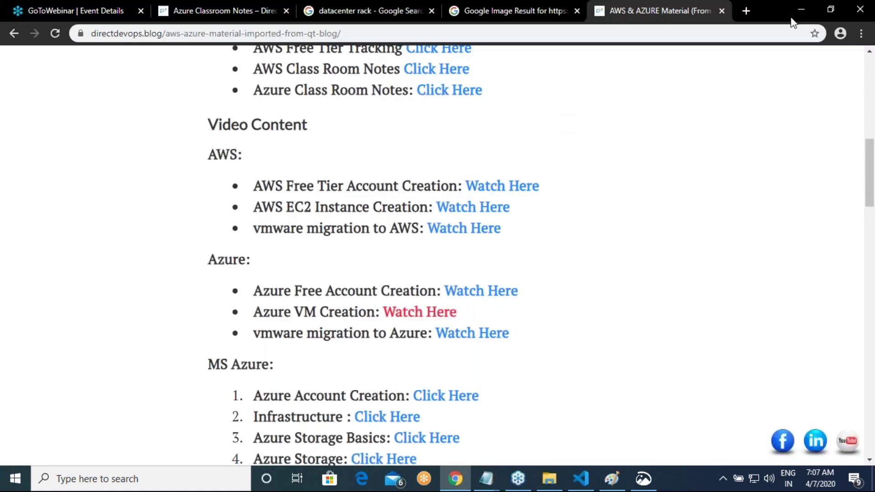
left_click(747, 12)
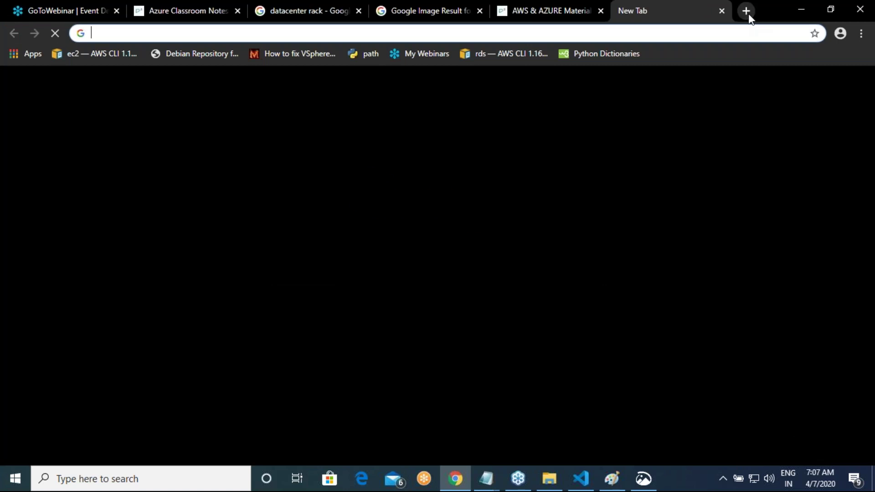
type("port")
key("Return")
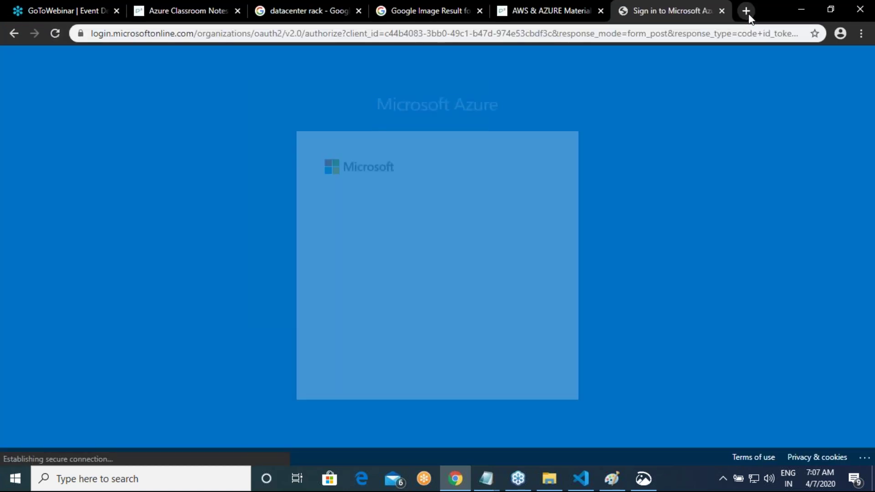
Step: Close the Chrome sign-in tab and load portal.azure.com in Edge instead
left_click(722, 10)
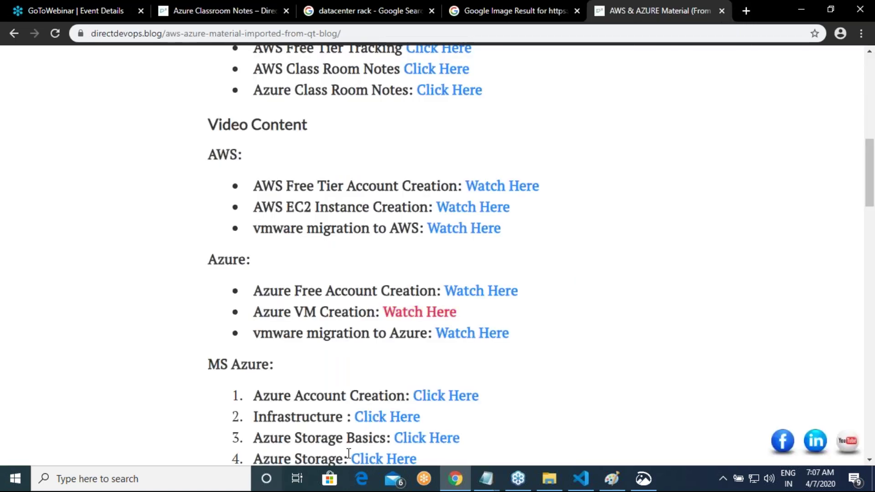
left_click(362, 481)
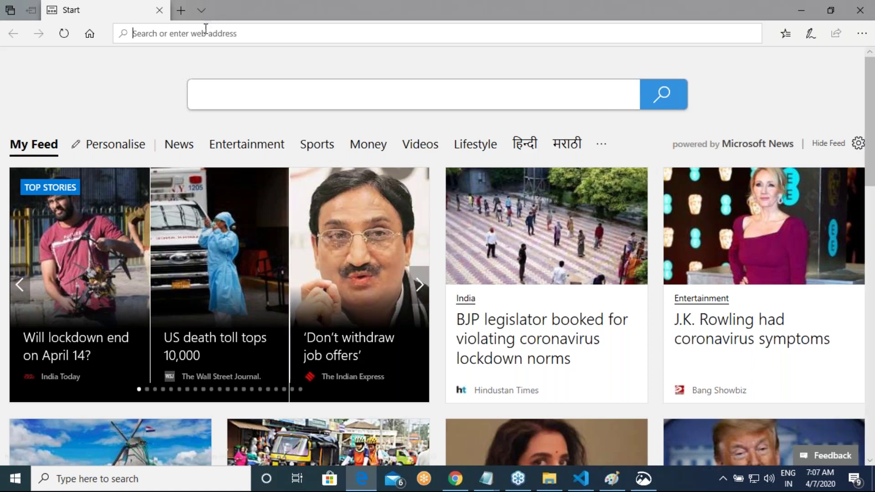
type("por")
key("Return")
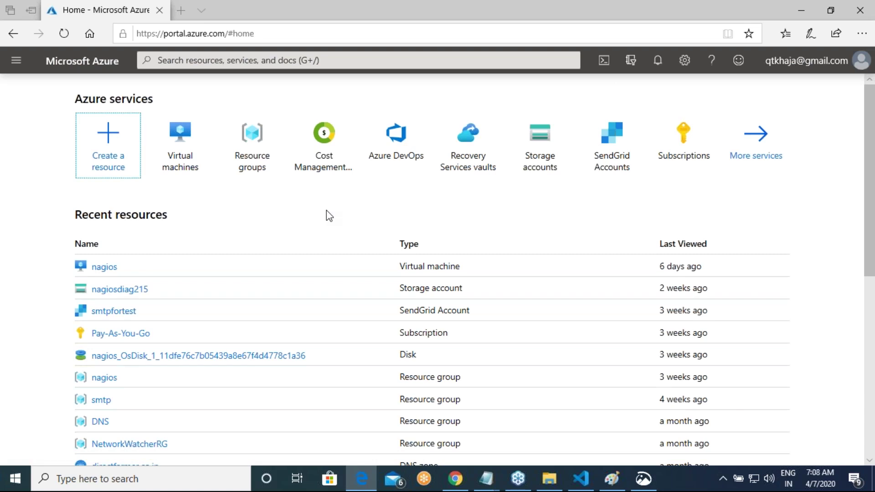
Step: Open All services from the portal menu and filter it with 'fr' to find Free services
left_click(17, 61)
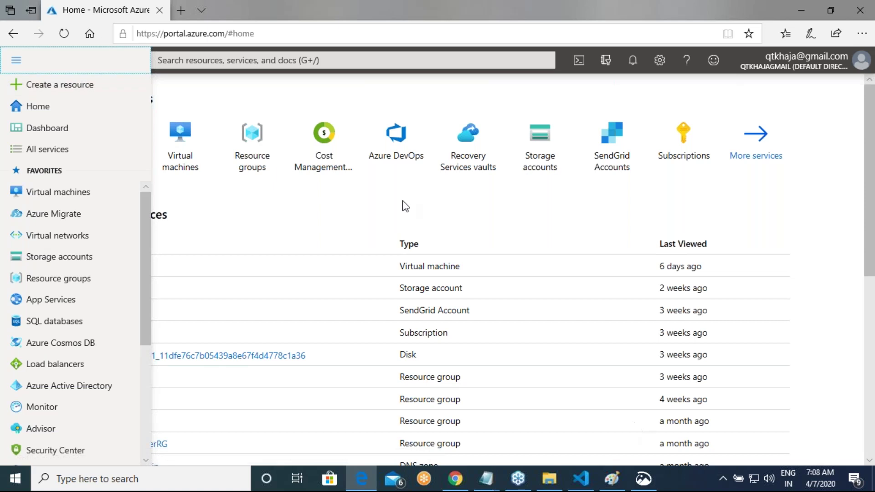
left_click(404, 205)
left_click(27, 63)
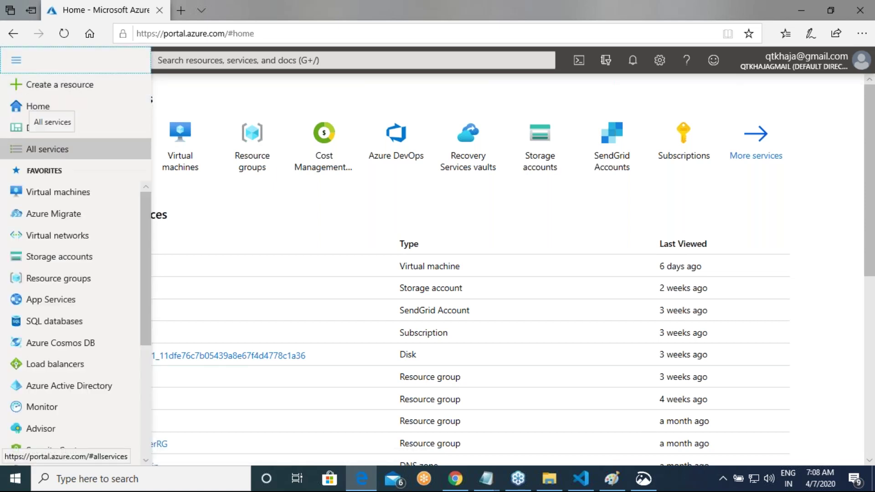
left_click(53, 151)
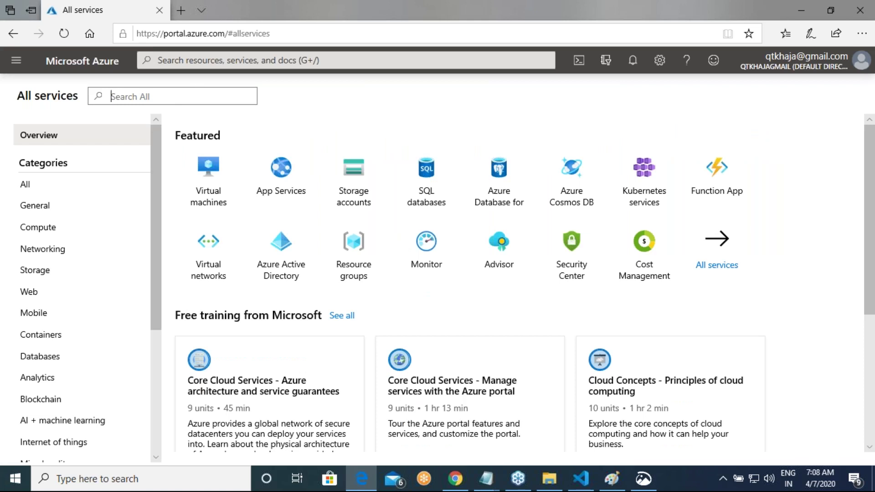
type("free")
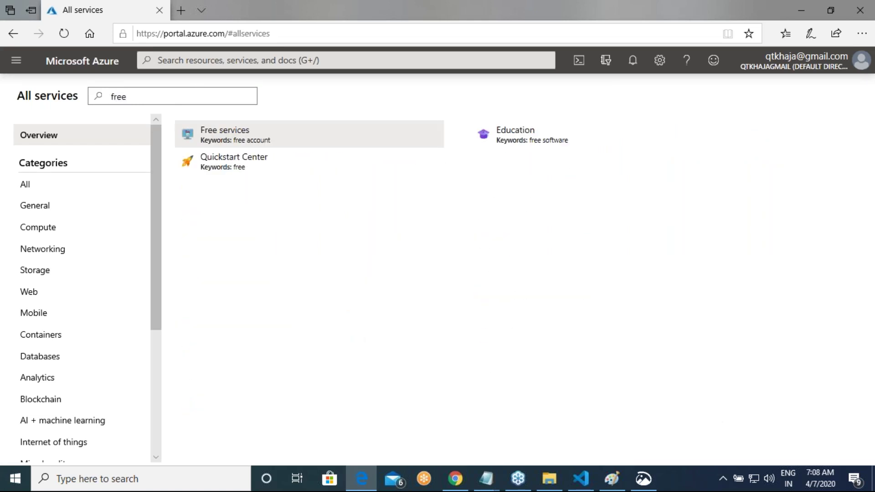
Step: Open Free services, review the 12-month free offers top to bottom, then restore down Edge
left_click(249, 142)
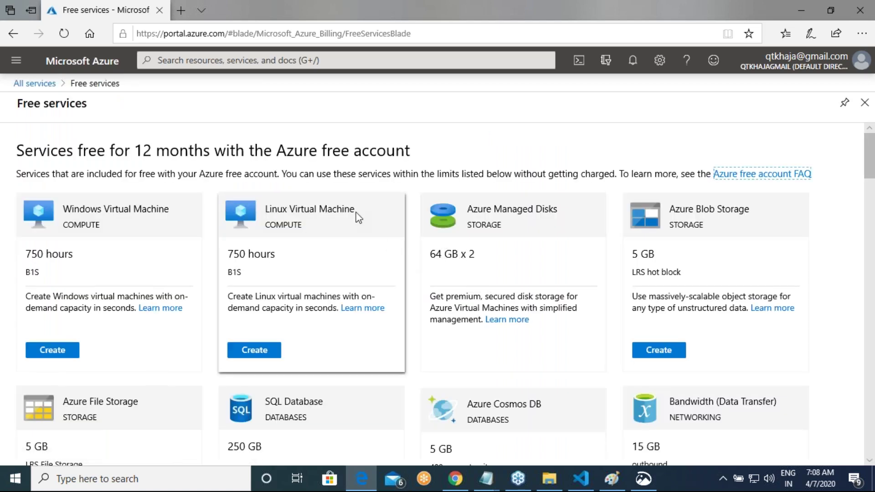
scroll(359, 217, "down", 15)
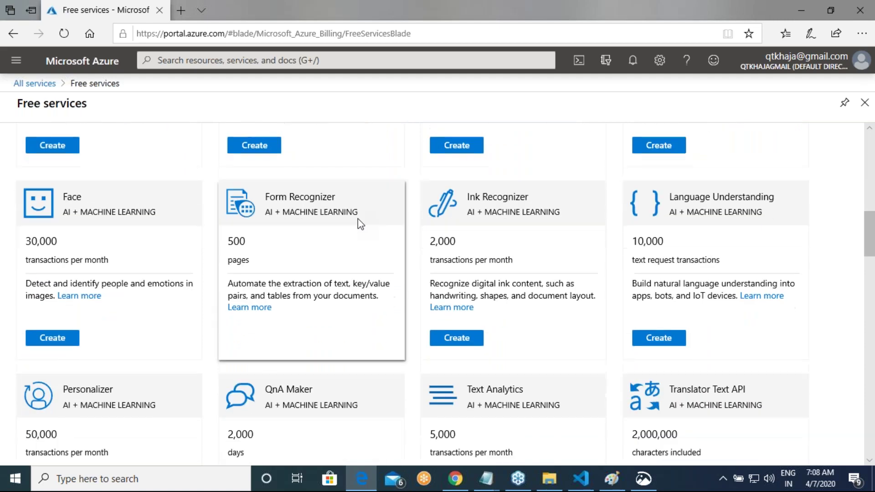
scroll(359, 224, "down", 20)
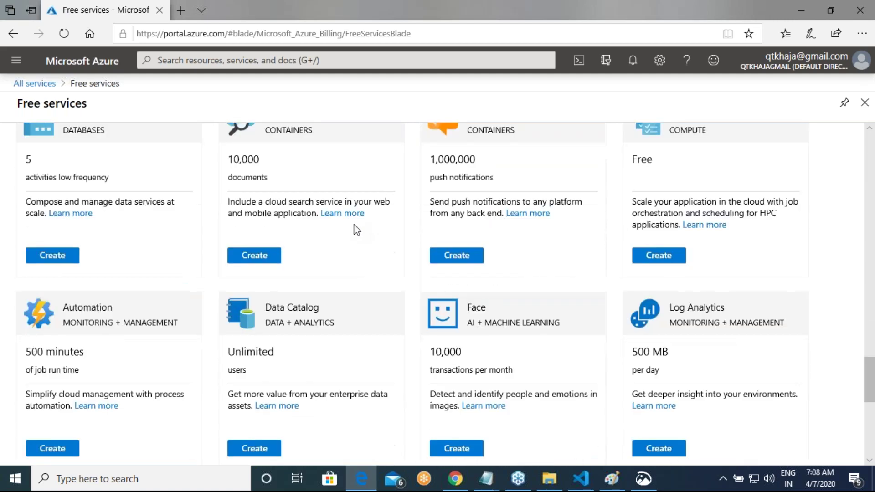
scroll(359, 225, "up", 20)
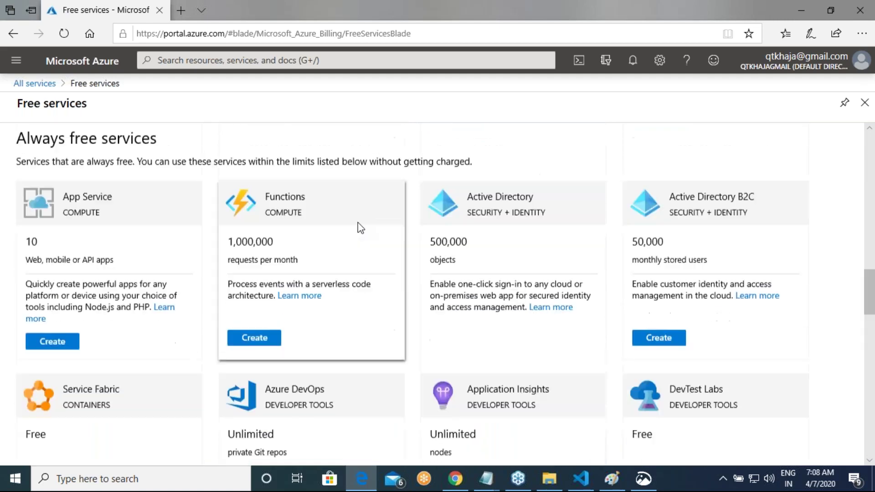
scroll(360, 227, "up", 2)
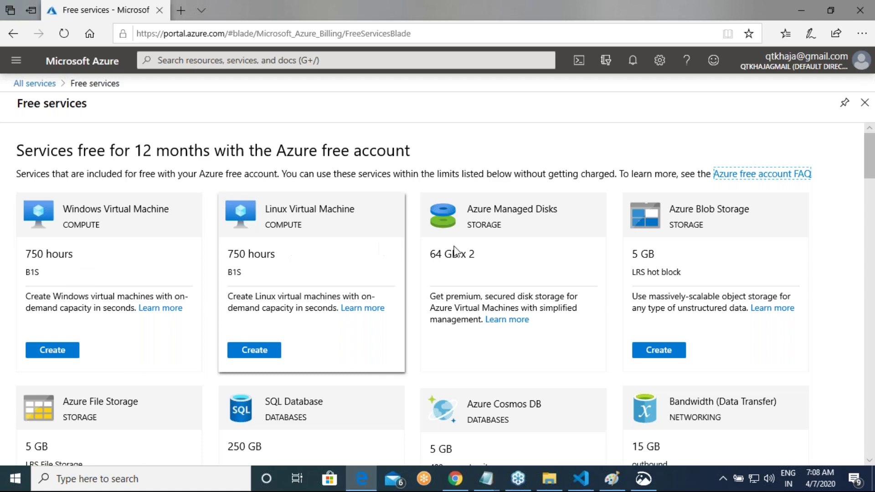
scroll(456, 249, "down", 10)
scroll(549, 268, "down", 5)
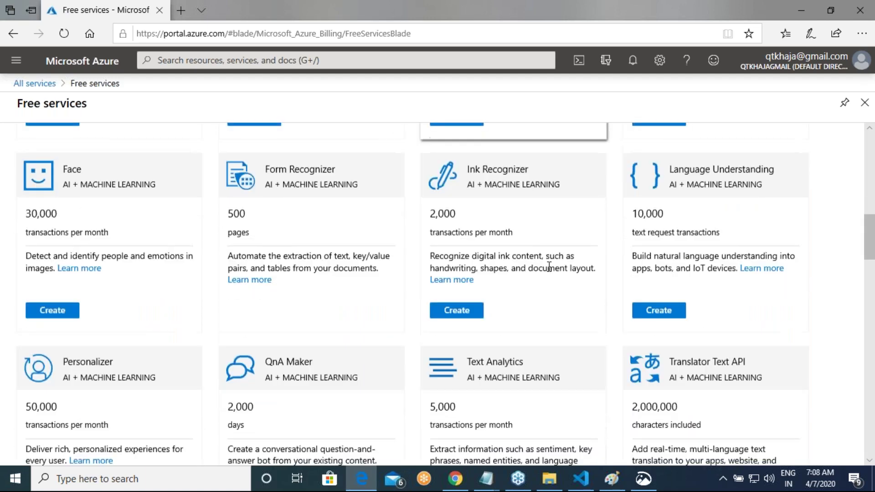
scroll(549, 271, "up", 10)
scroll(549, 272, "up", 2)
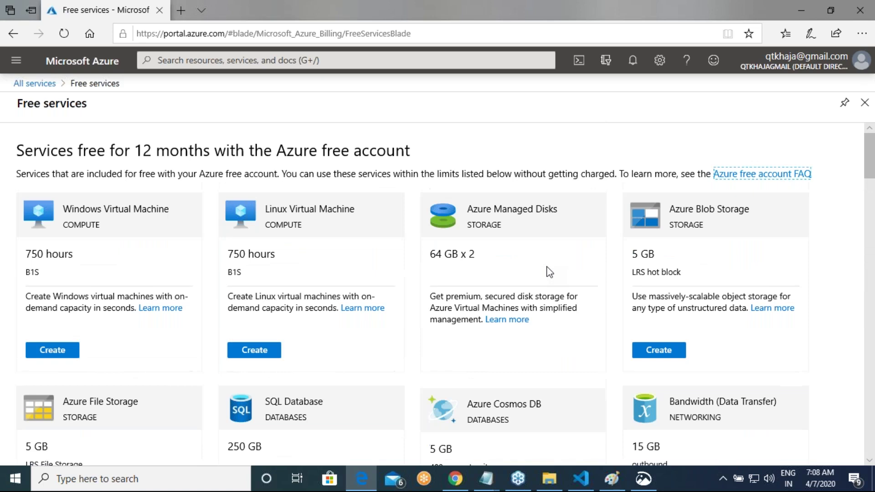
left_click(840, 7)
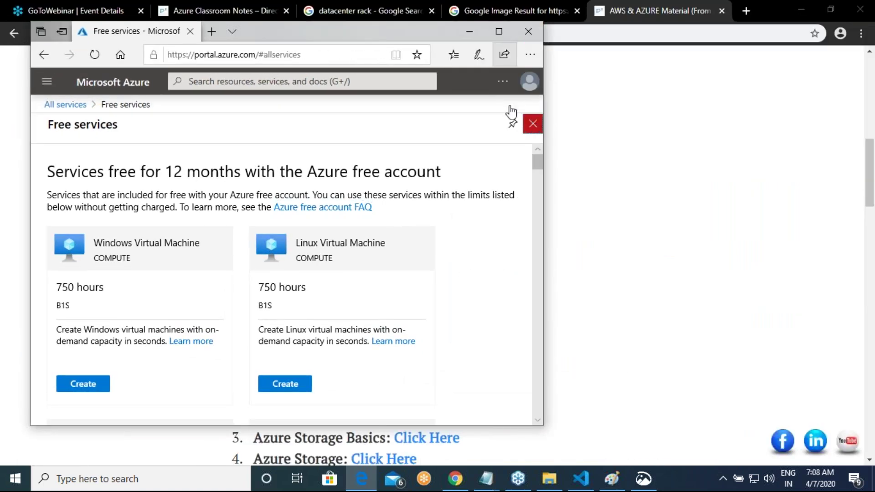
Step: Maximize Edge again and reopen the Free services listing
left_click(531, 123)
left_click(502, 32)
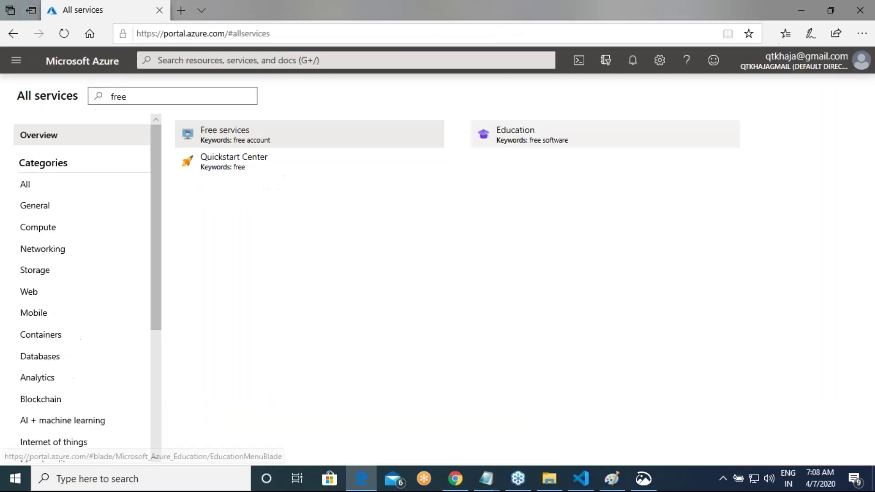
left_click(16, 61)
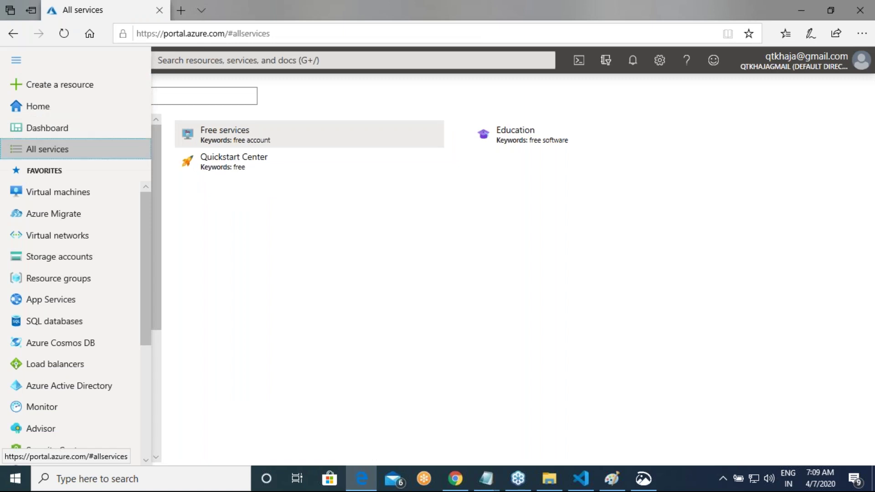
left_click(48, 149)
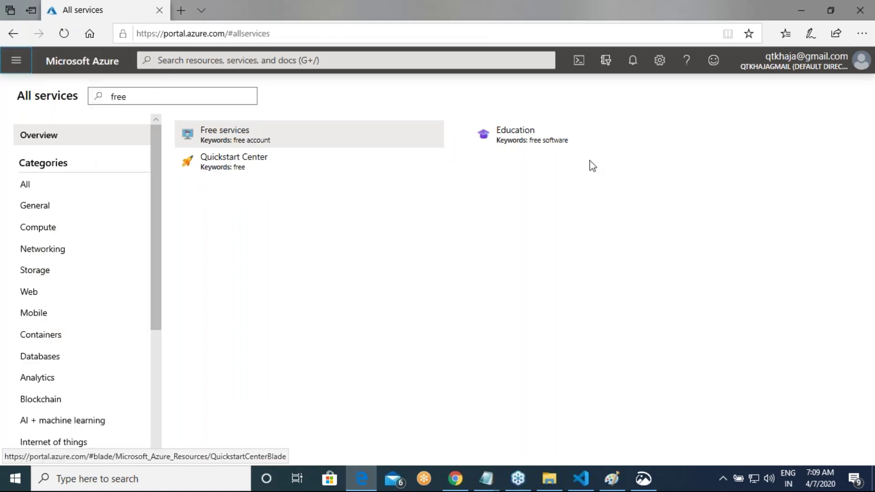
left_click(240, 137)
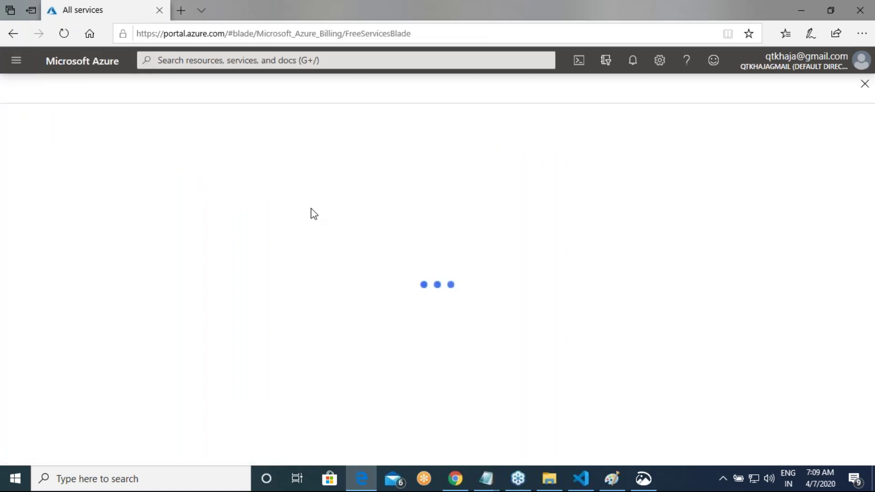
Step: Capture a rectangular Snip & Sketch screenshot of the Free services page
left_click(632, 484)
left_click(632, 484)
key("super+shift+s")
mouse_move(2, 50)
left_mouse_down()
mouse_move(37, 93)
mouse_move(113, 117)
mouse_move(218, 233)
mouse_move(612, 460)
mouse_move(861, 454)
mouse_move(731, 437)
left_mouse_up()
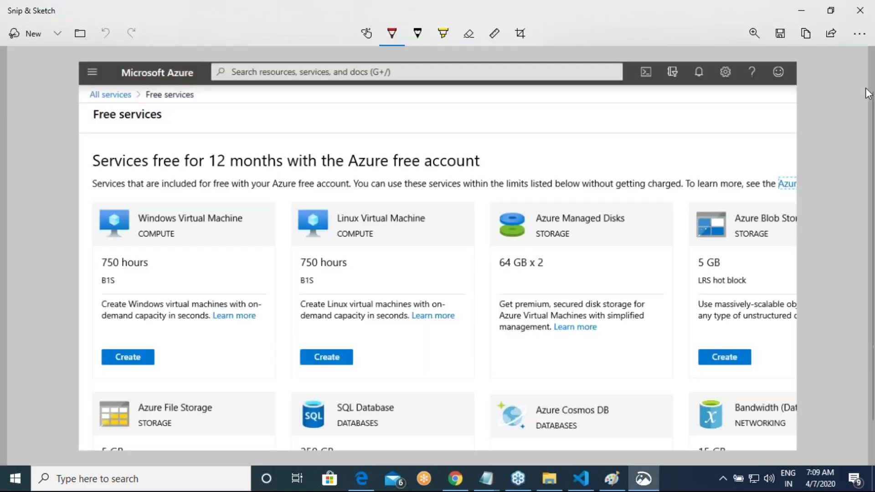
Step: Save the Free services snip as azvm2.png in the Images folder
left_click(798, 38)
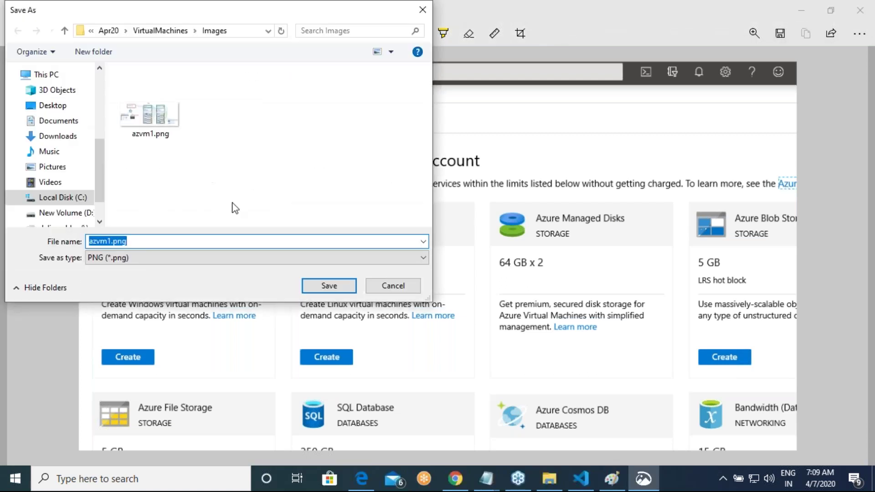
type("az")
key("Down")
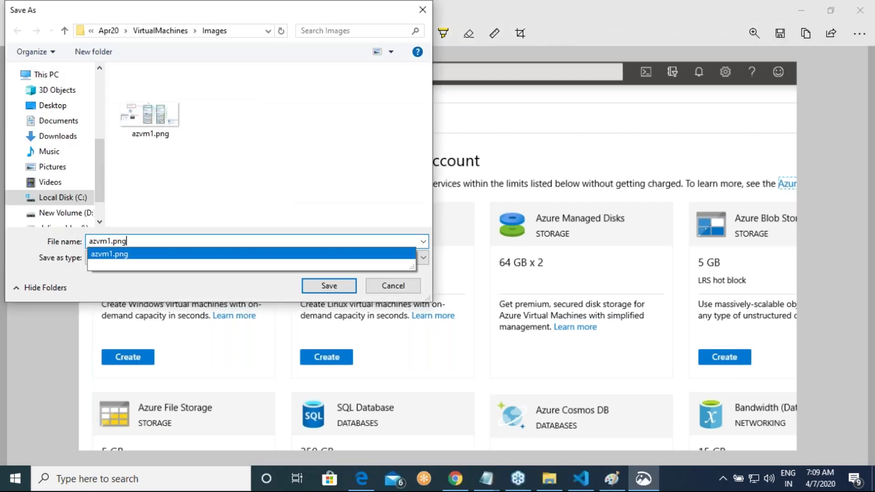
key("Return")
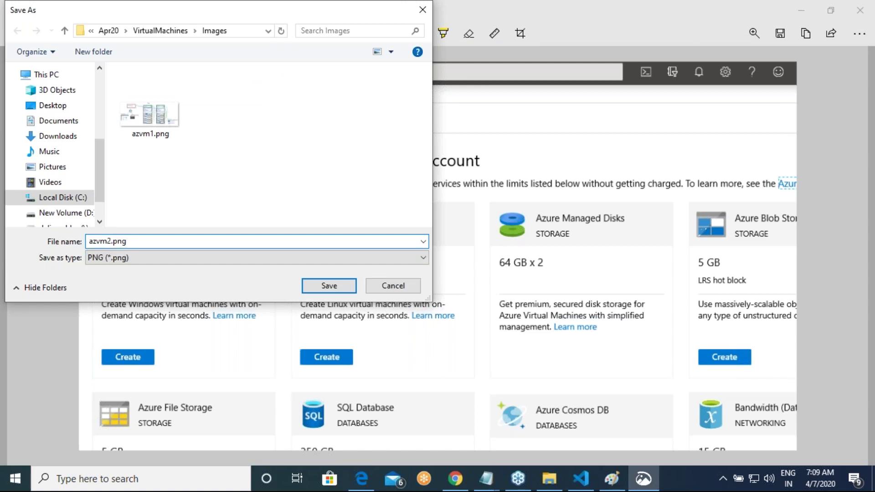
key("Return")
key("alt+Tab")
key("alt+Tab")
key("alt+Tab")
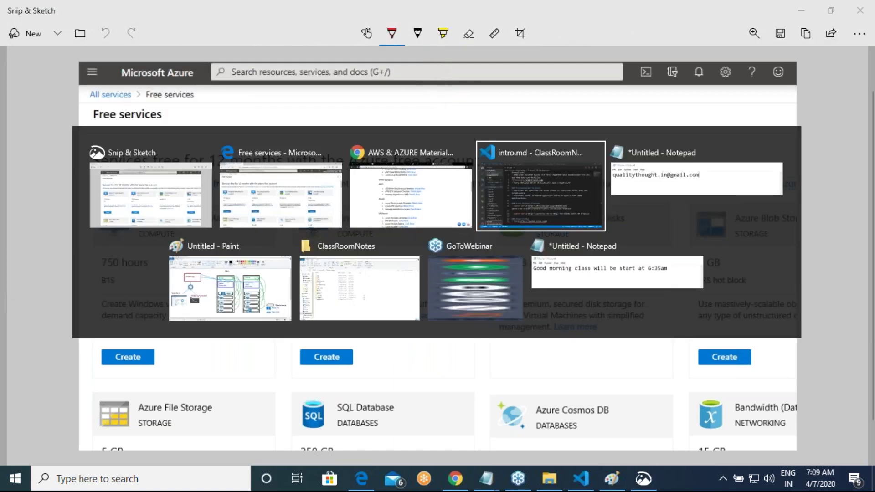
scroll(513, 268, "down", 3)
Step: Add a '* Free Services From Azure' bullet below the portal URL line
left_click(513, 268)
key("Return")
type("* Free ")
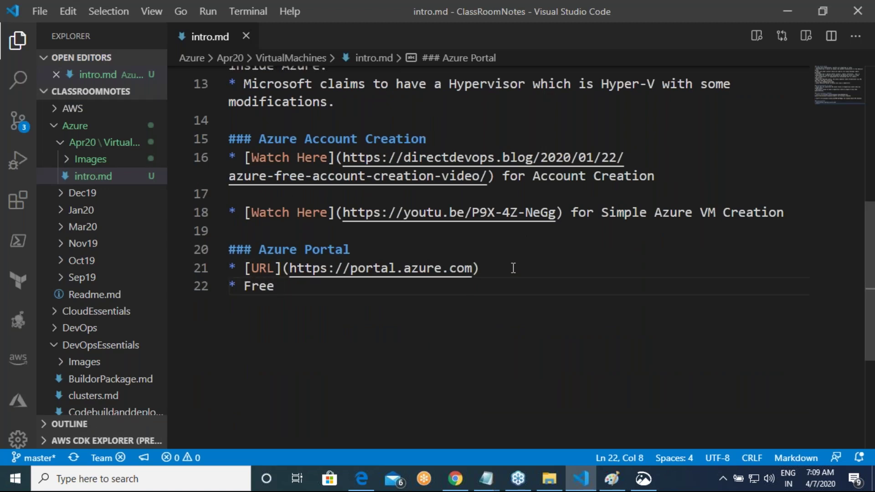
type("Serve")
key("BackSpace")
type("ices ")
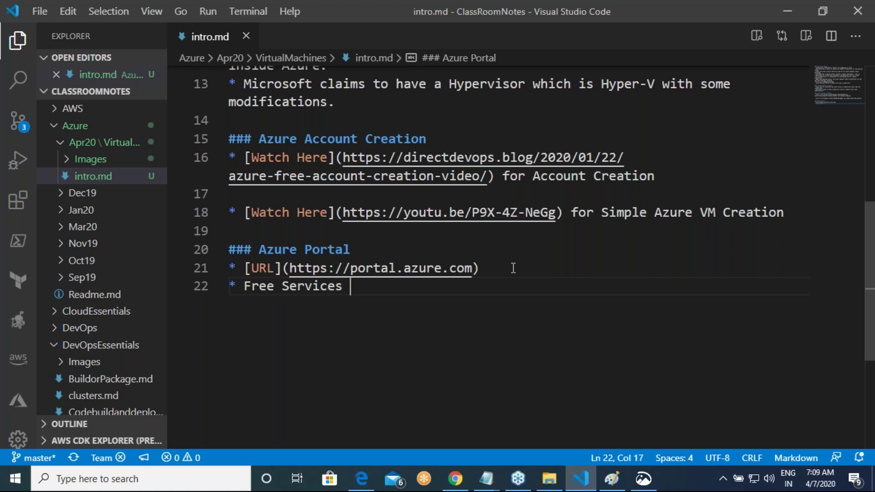
type("From Azure")
key("Return")
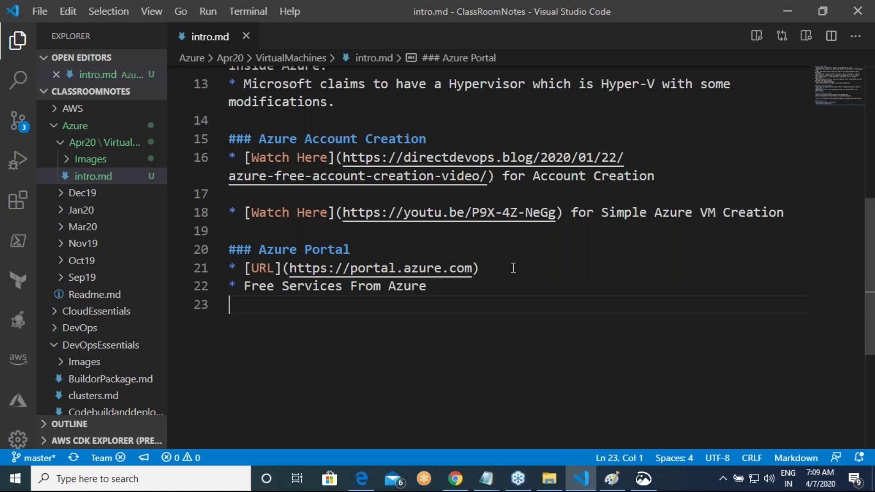
Step: Copy the azvm1 preview image line below the bullet and change it to azvm2.png
key("Up")
key("Up")
key("Up")
key("Up")
key("Up")
key("Up")
key("Up")
key("Up")
key("Up")
key("Up")
key("Up")
key("Up")
key("Up")
key("Up")
key("Up")
key("Up")
key("Up")
key("Up")
key("Up")
key("Up")
key("Down")
key("Down")
key("Down")
key("Down")
key("shift+End")
key("ctrl+c")
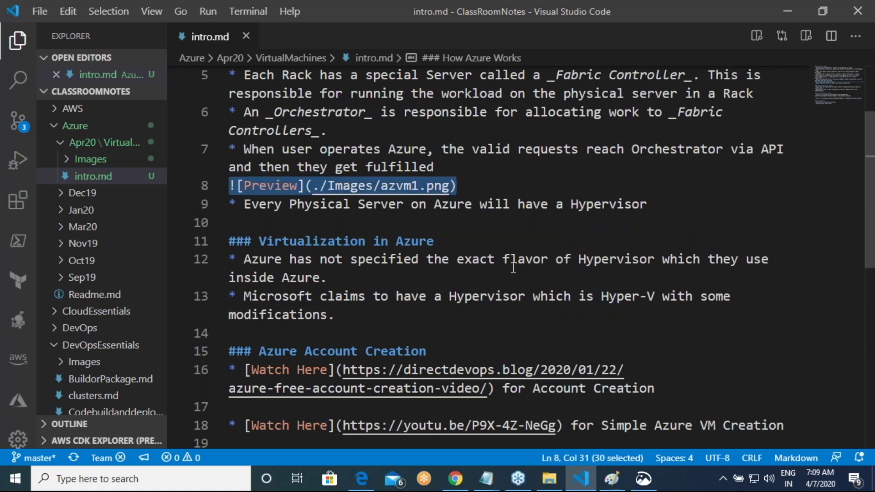
key("Down")
key("Down")
key("Down")
key("Down")
key("Down")
key("Down")
key("Down")
key("Down")
key("Down")
key("Down")
key("Down")
key("Down")
key("Down")
key("Down")
key("Down")
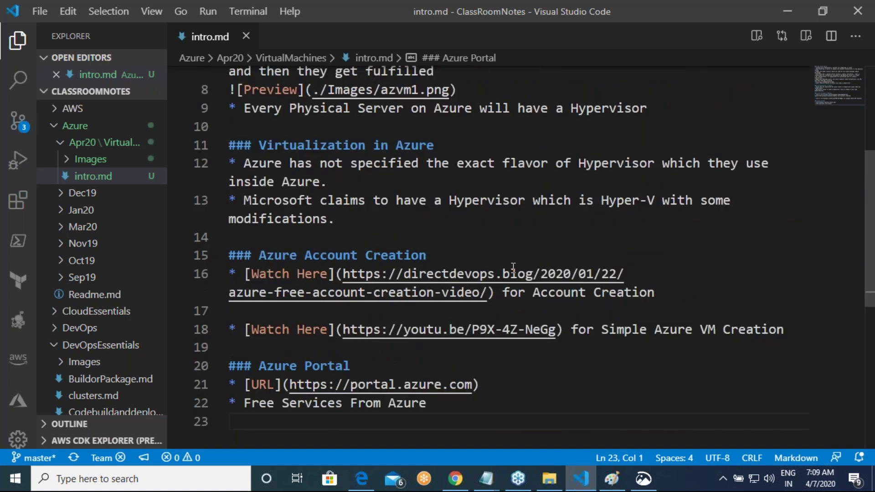
key("ctrl+v")
key("Left")
key("Left")
key("Left")
key("Left")
key("Left")
key("BackSpace")
type("2")
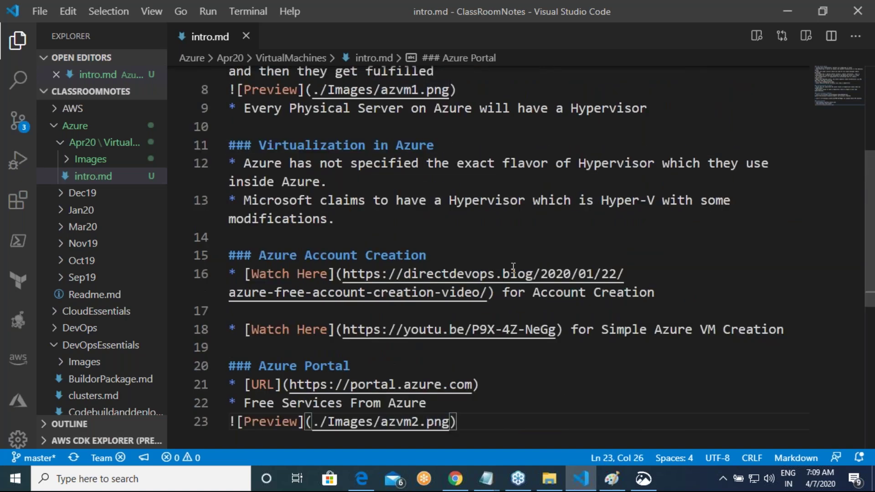
key("alt+Tab")
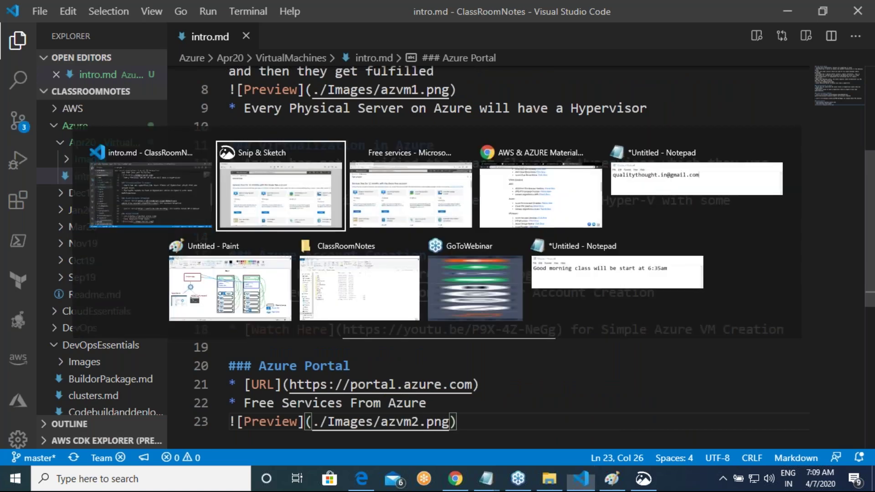
Step: Scroll through the Free services cards, then return to the All services results for 'free'
key("alt+Tab")
key("Tab")
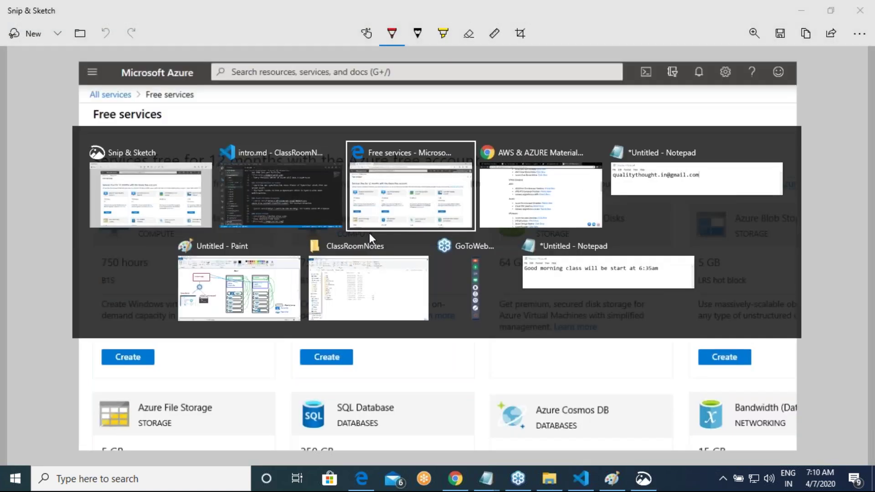
scroll(378, 235, "down", 2)
scroll(379, 234, "down", 15)
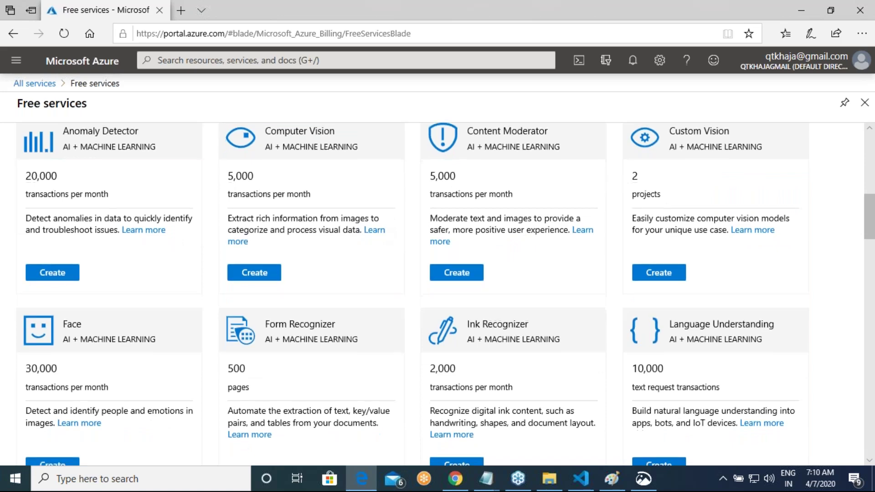
scroll(215, 233, "down", 3)
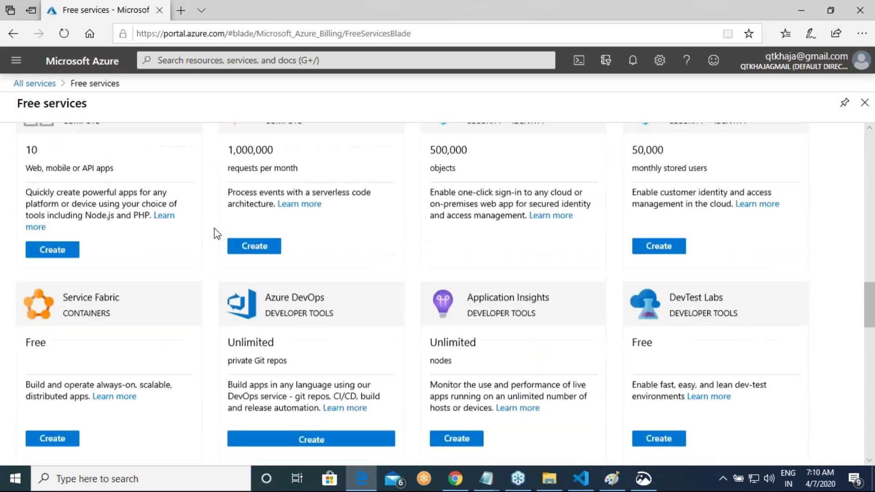
scroll(395, 349, "down", 8)
scroll(405, 342, "down", 12)
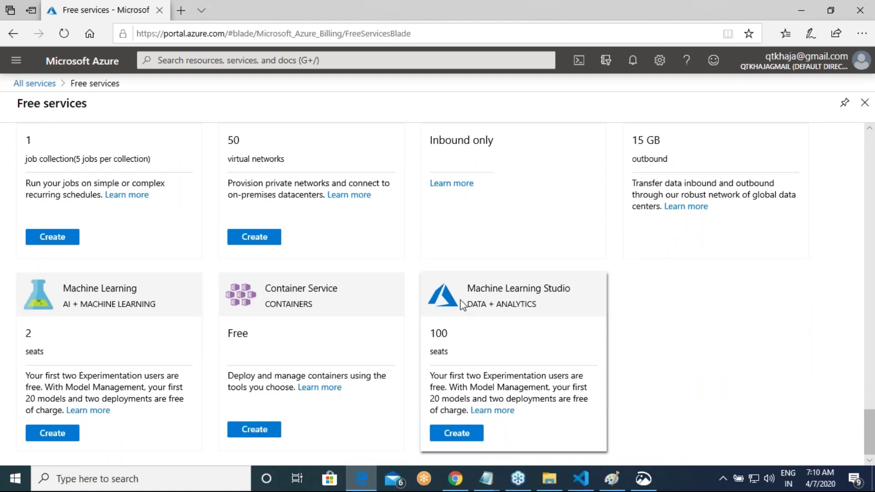
scroll(461, 302, "up", 10)
scroll(464, 289, "up", 15)
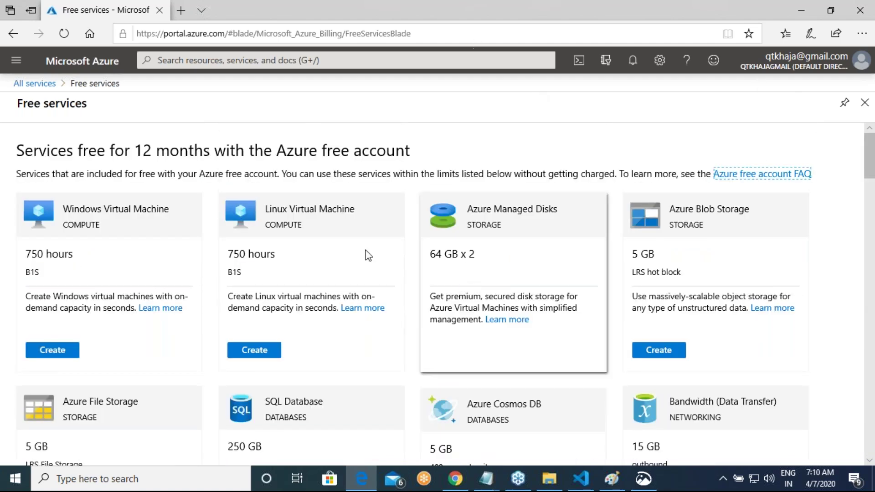
left_click(34, 83)
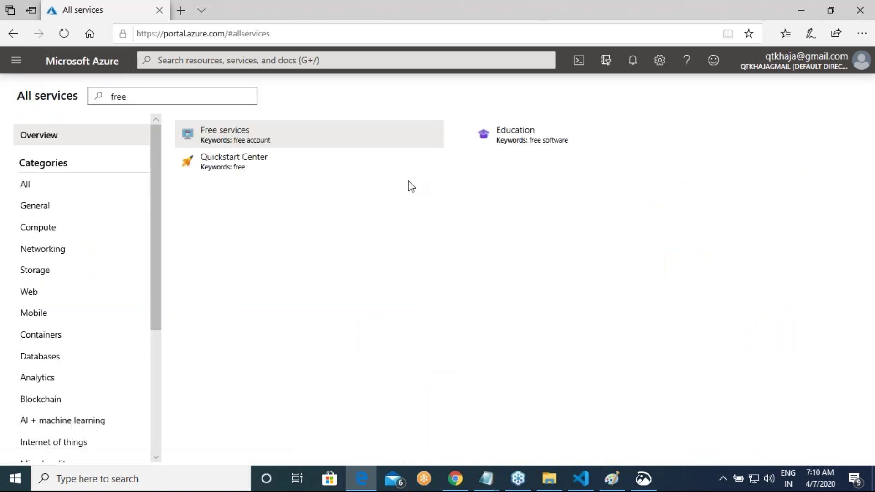
Step: Return to the Azure Portal Home page through the navigation menu and maximize Edge
left_click(15, 62)
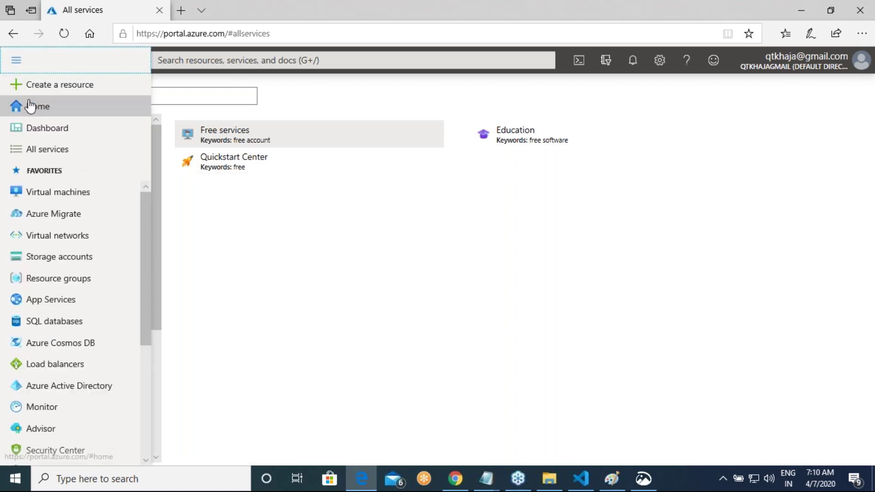
left_click(347, 241)
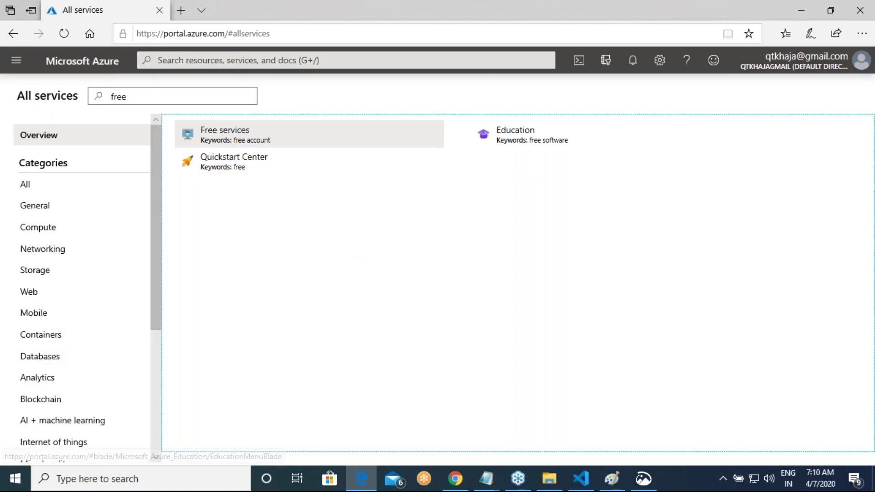
left_click(829, 10)
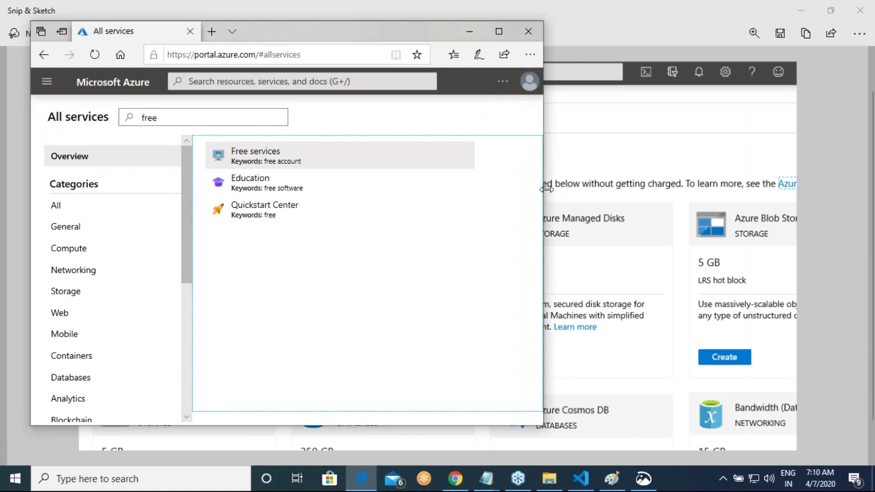
left_click_drag(547, 188, 736, 196)
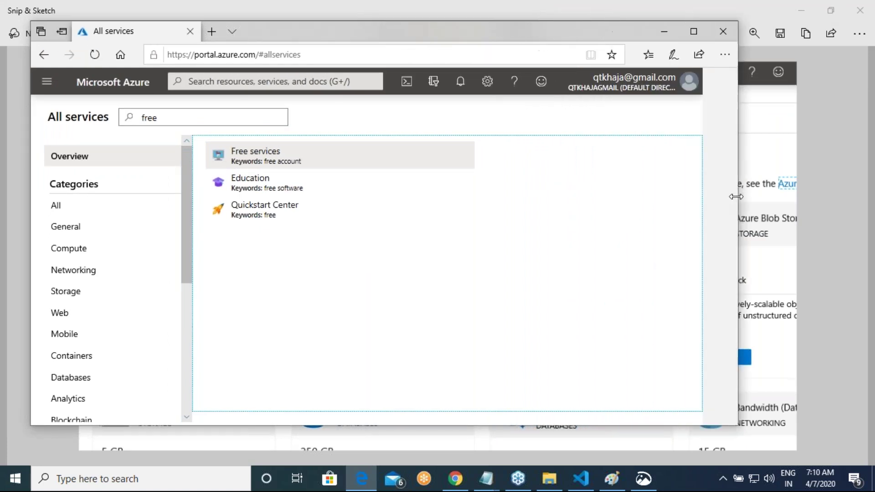
left_click(52, 85)
left_click(46, 125)
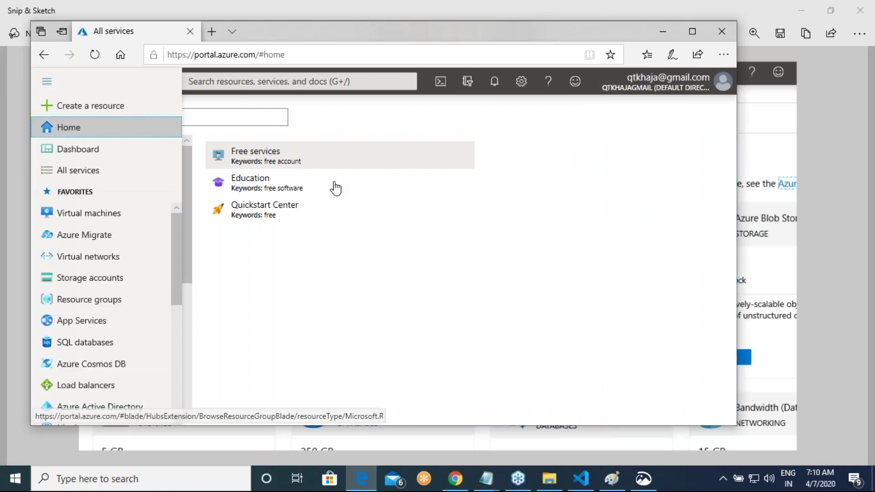
left_click(692, 31)
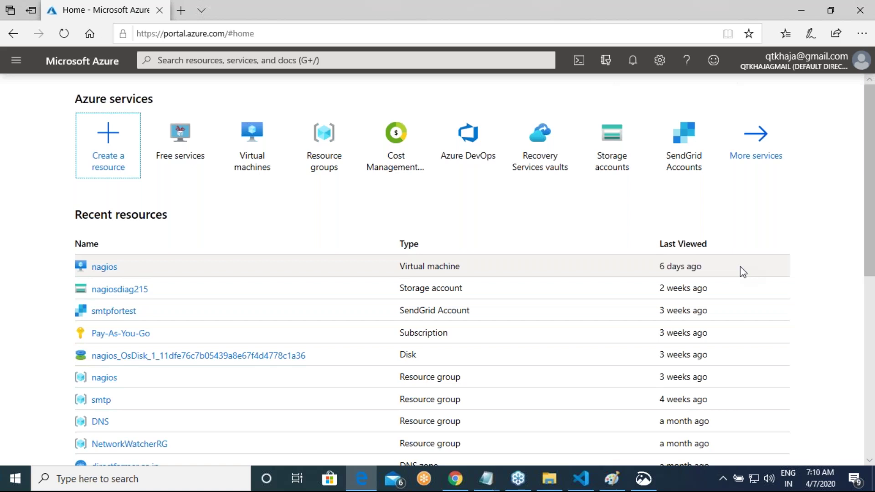
Step: Add a '## VMs in Azure' heading below the azvm2 preview line in intro.md
key("alt+Tab")
key("Tab")
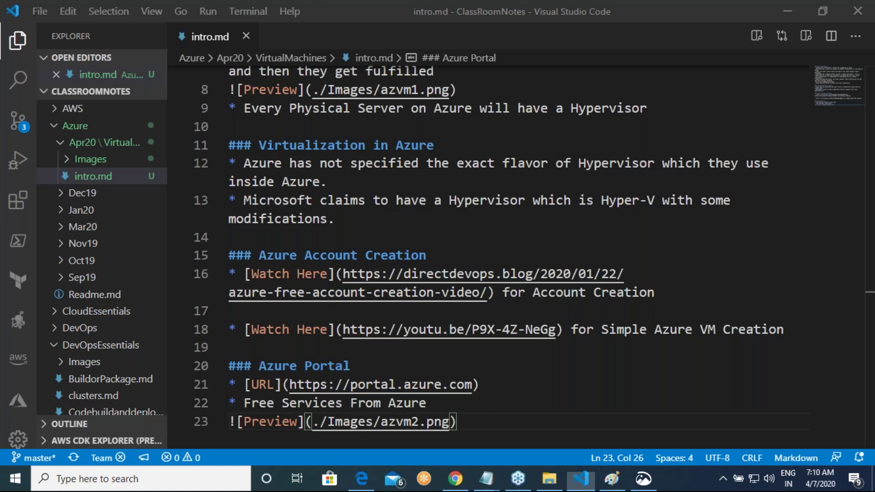
left_click(486, 192)
key("Return")
key("Return")
key("Return")
type("## V")
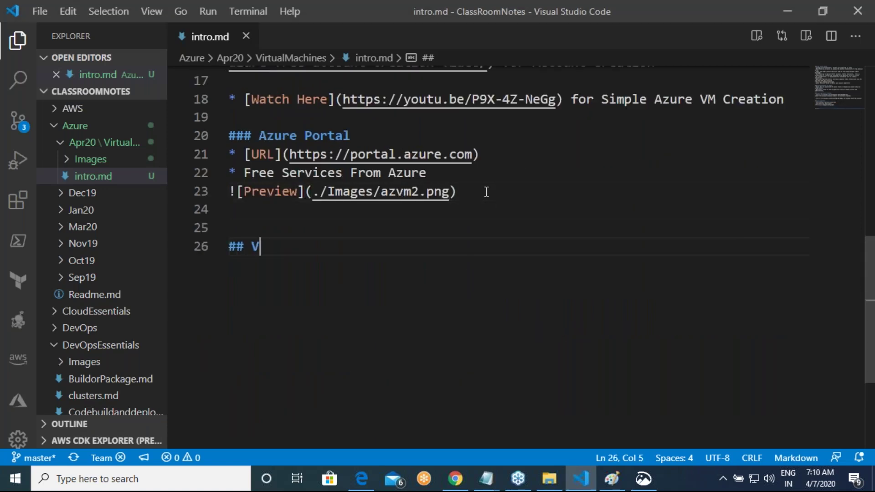
type("Ms in Azure")
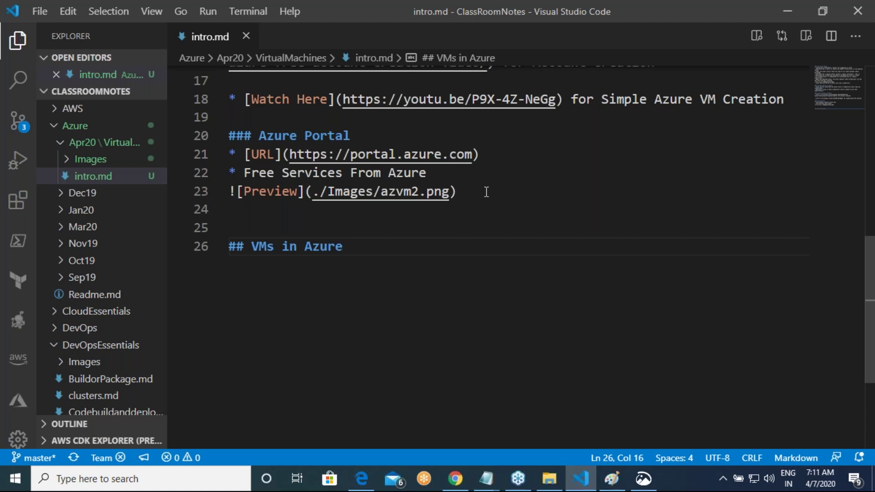
key("Return")
Step: List Operating System, Machine Size and Username and Password (Credentials) as indented VM-creation sub-bullets
type("* ")
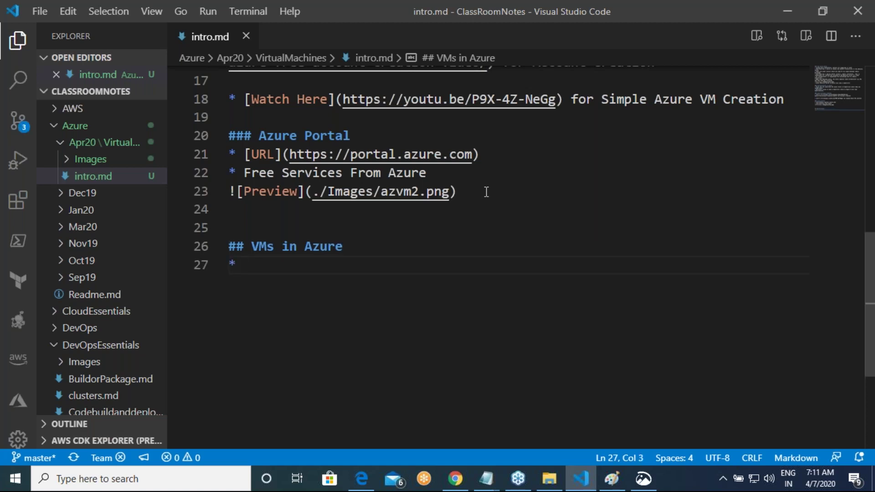
type("Options for Creating a VM in Azure")
key("Return")
key("Tab")
type("* Operating System")
type(":")
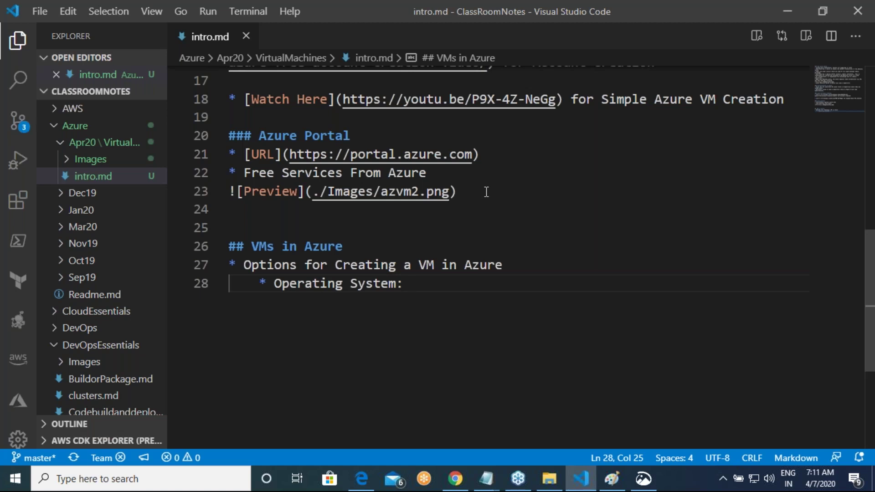
key("Return")
type("*")
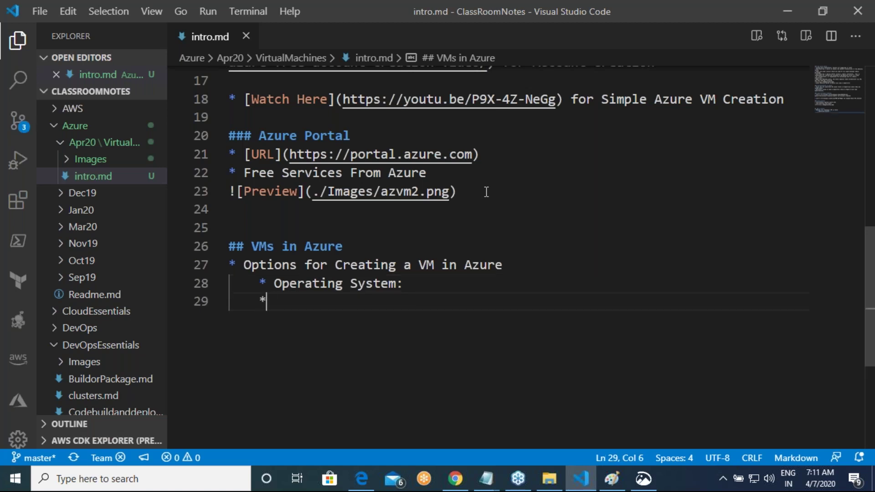
type(" Machine Size")
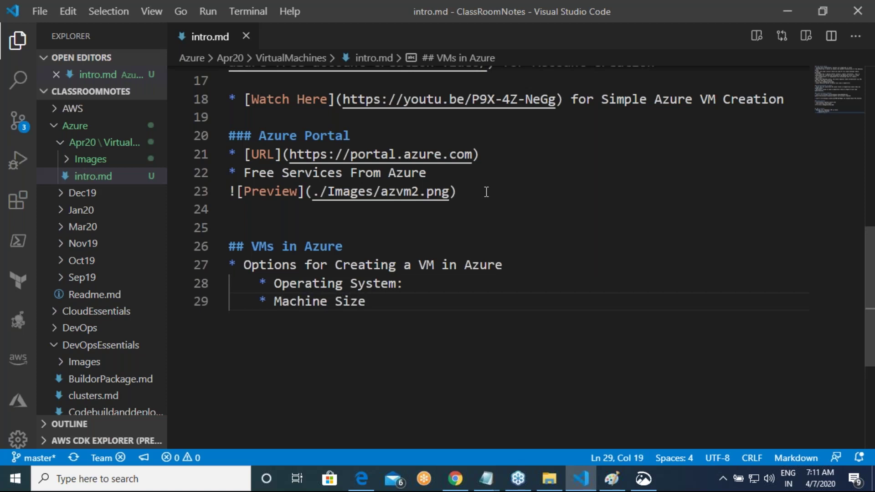
key("Return")
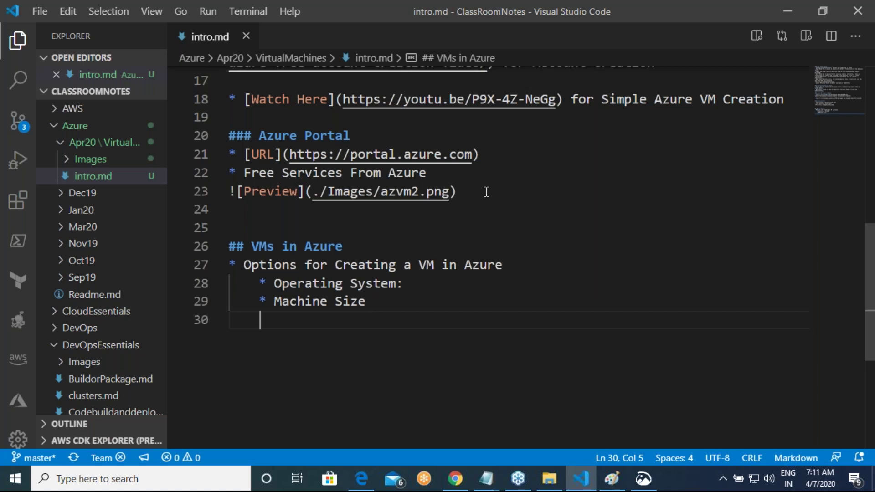
type("* Username an")
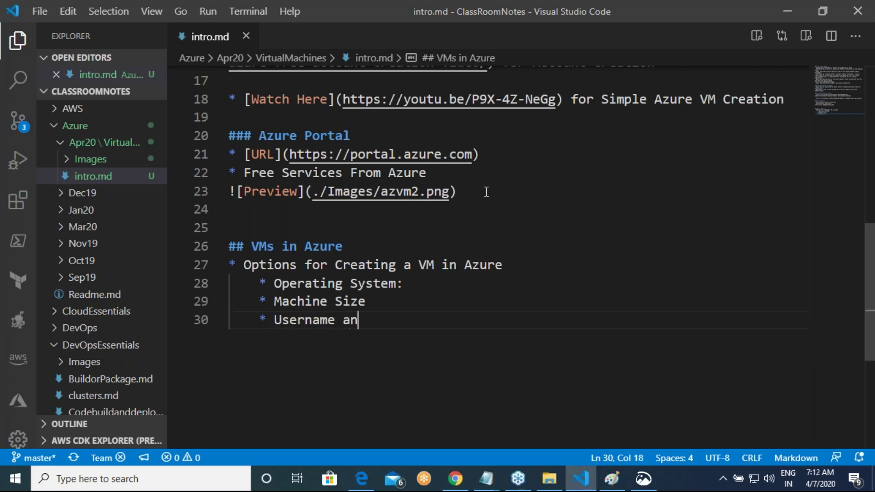
type("d Passwo")
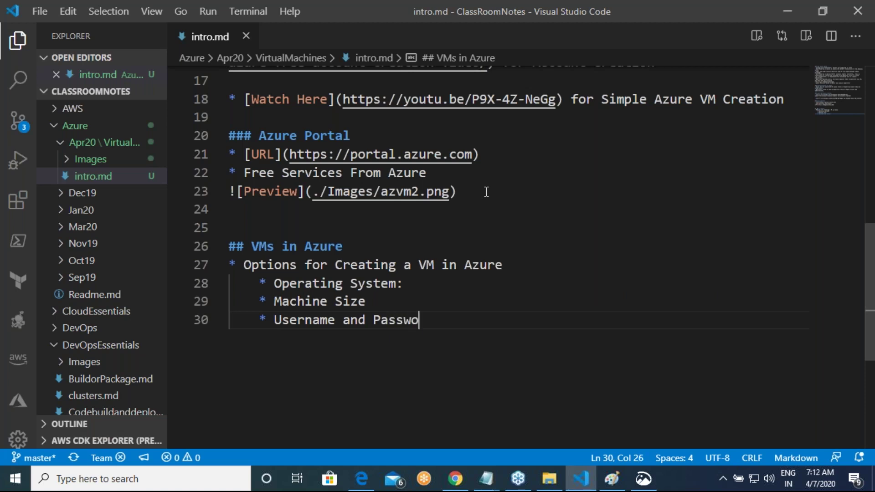
type("rd (Credentia")
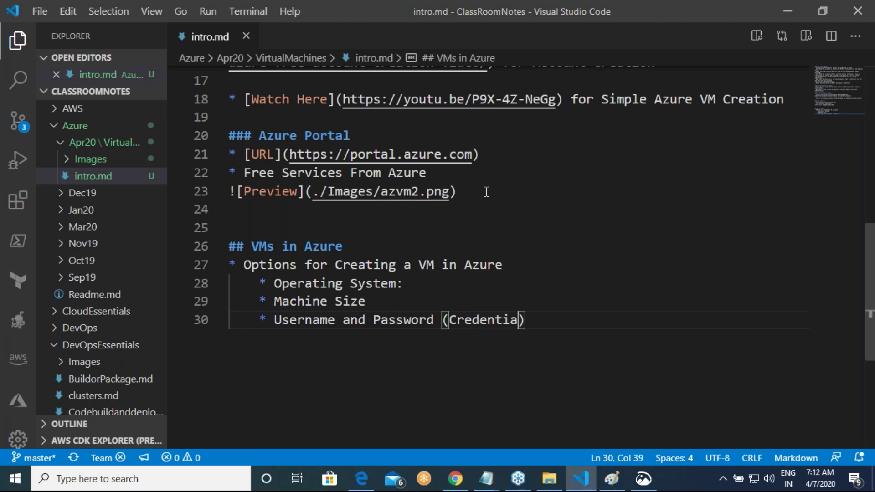
type("ls)")
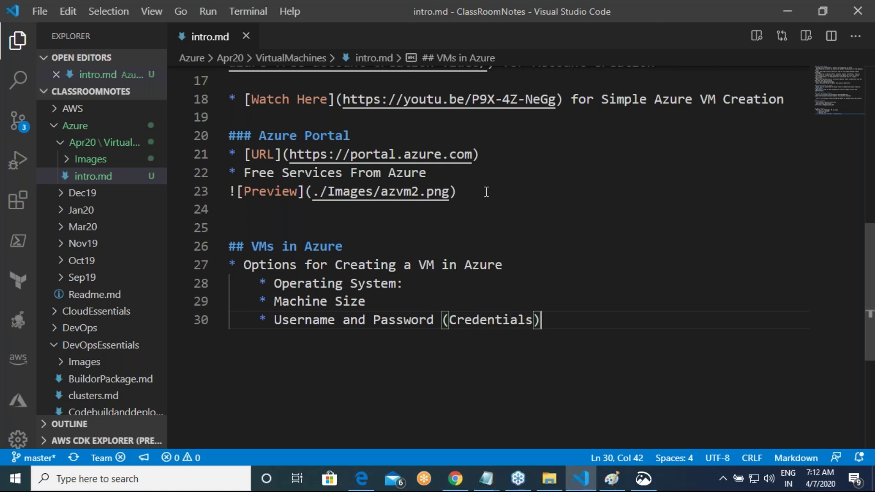
Step: Start a sub-bullet drafted as 'Which ports of you network will be'
key("Return")
type("* ")
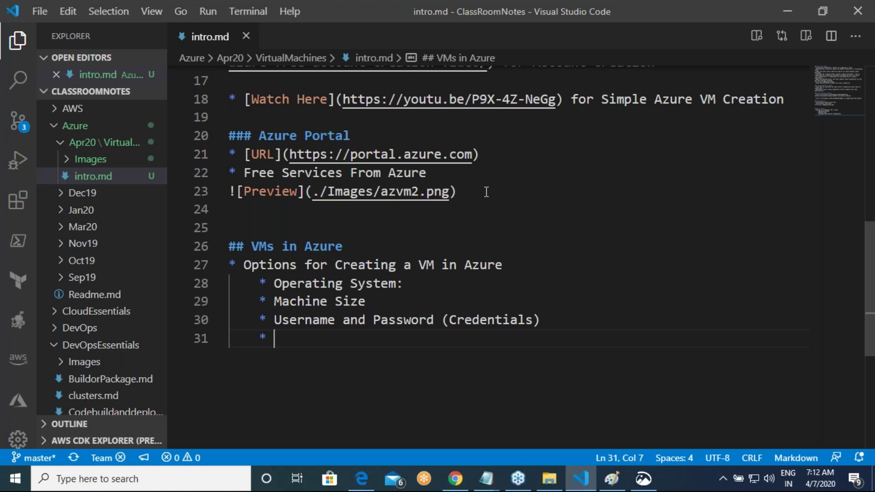
type("Whic")
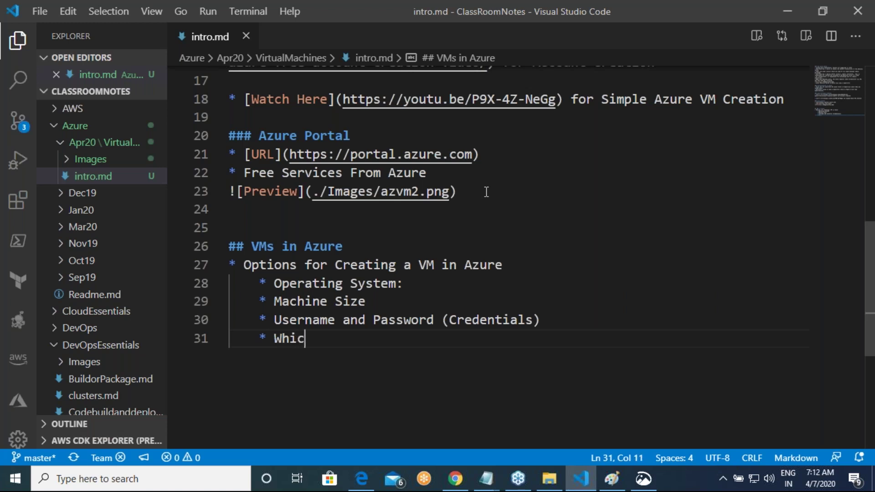
type("h ports of ")
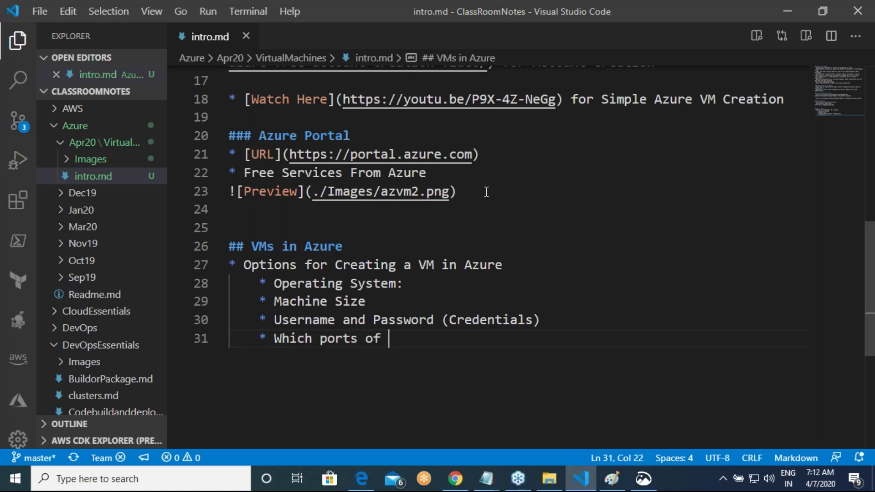
type("you network ar")
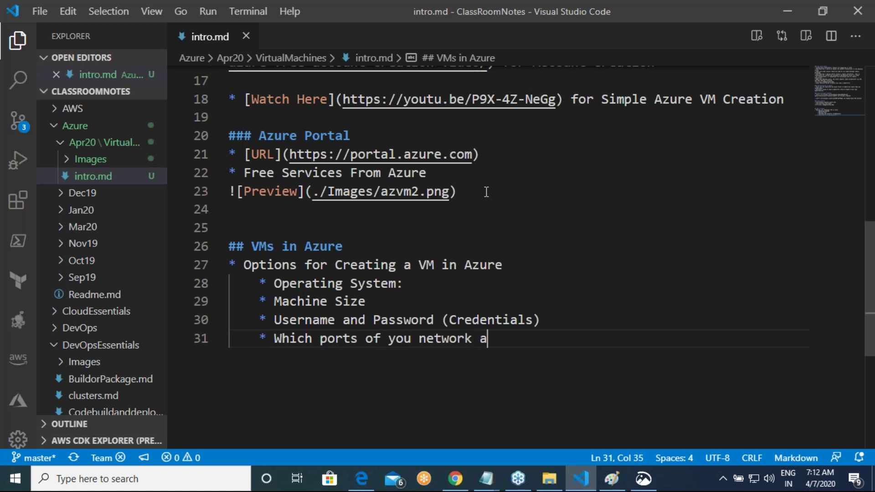
key("BackSpace")
key("BackSpace")
type("will be")
Step: Correct the sub-bullet to read 'Which ports of your vm will be open'
key("ctrl+Left")
key("ctrl+Left")
key("ctrl+Left")
key("Left")
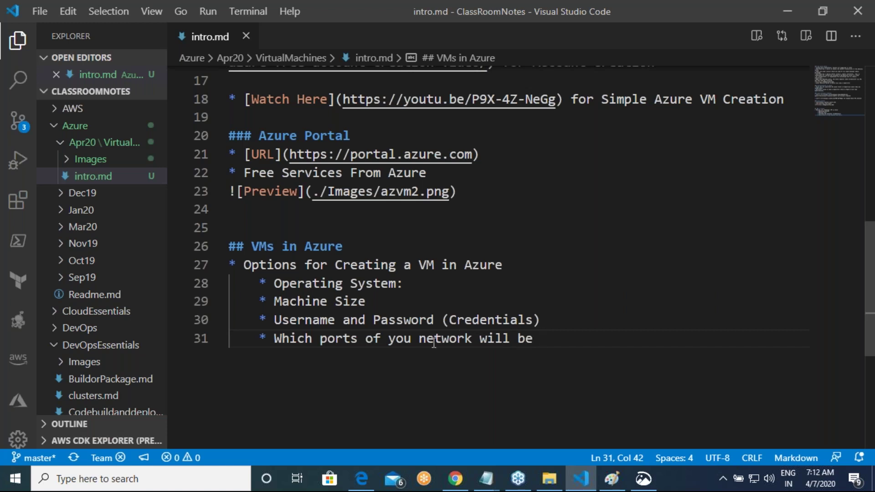
type("r")
key("Right")
key("shift+Right")
key("shift+Right")
key("shift+Right")
key("shift+Right")
key("shift+Right")
key("shift+Right")
key("shift+Right")
type("server")
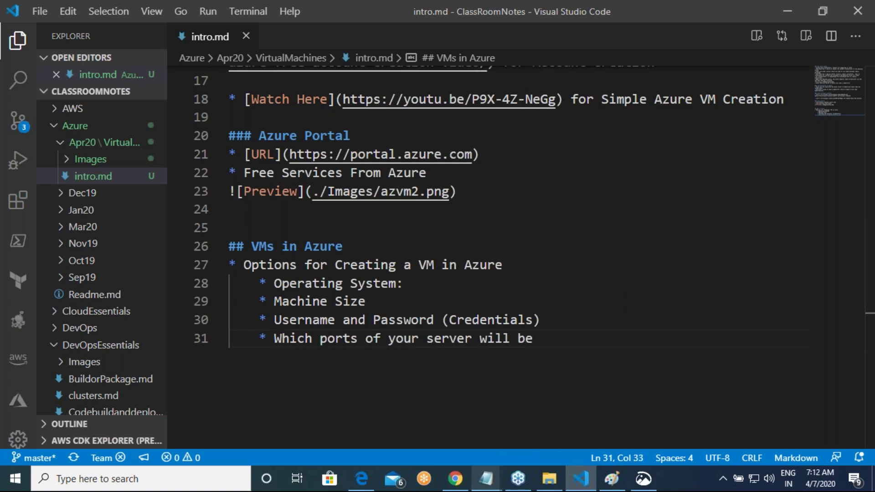
left_click(450, 340)
double_click(450, 339)
type("vm")
key("End")
type("open")
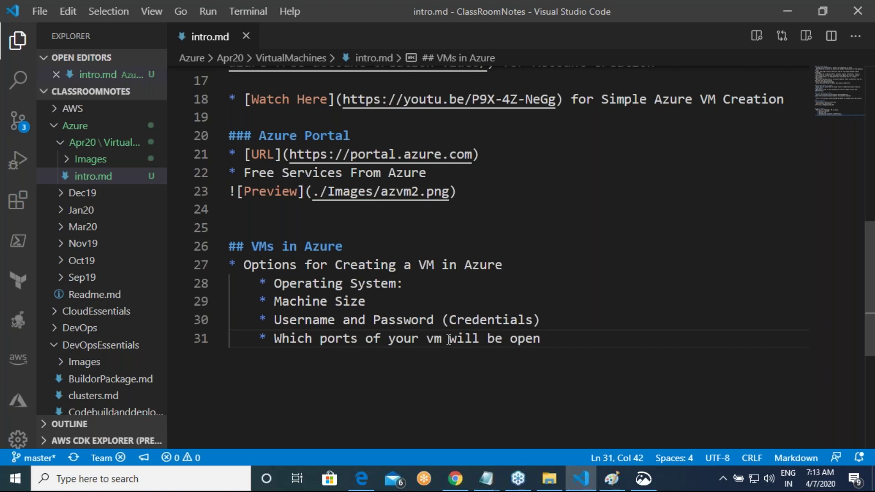
Step: Type '* Location (Region)' as a new sub-bullet, then begin 'Resource Group' below it
key("Return")
type("* ")
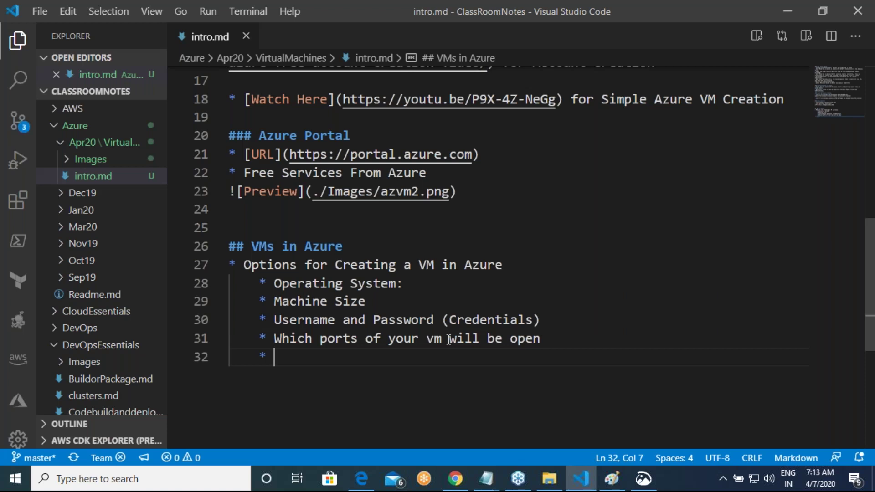
type("Location (Region)")
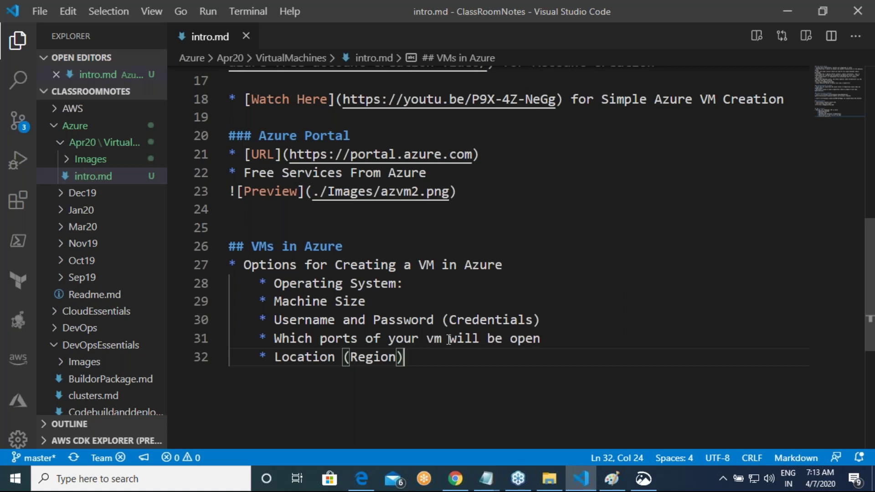
key("Return")
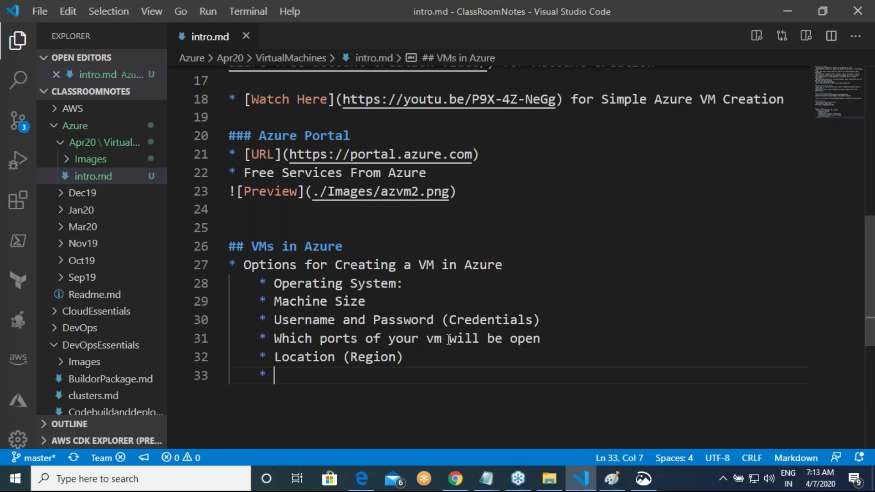
type("Reso")
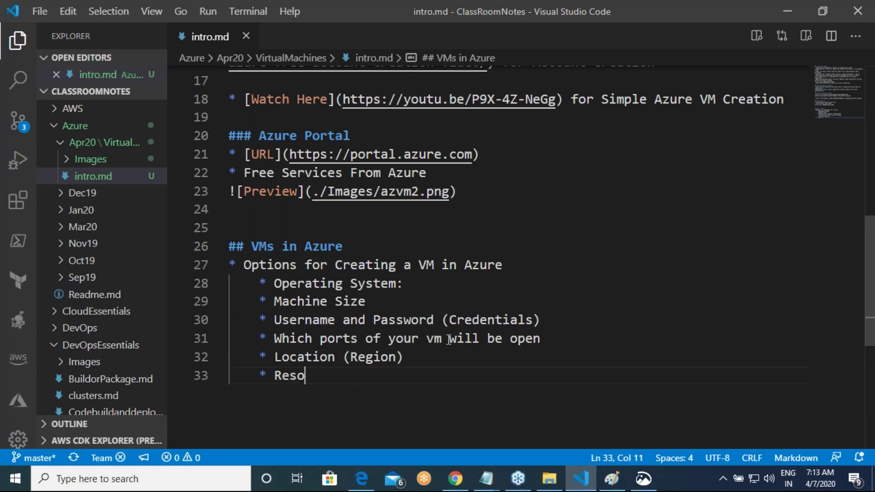
type("urce Group")
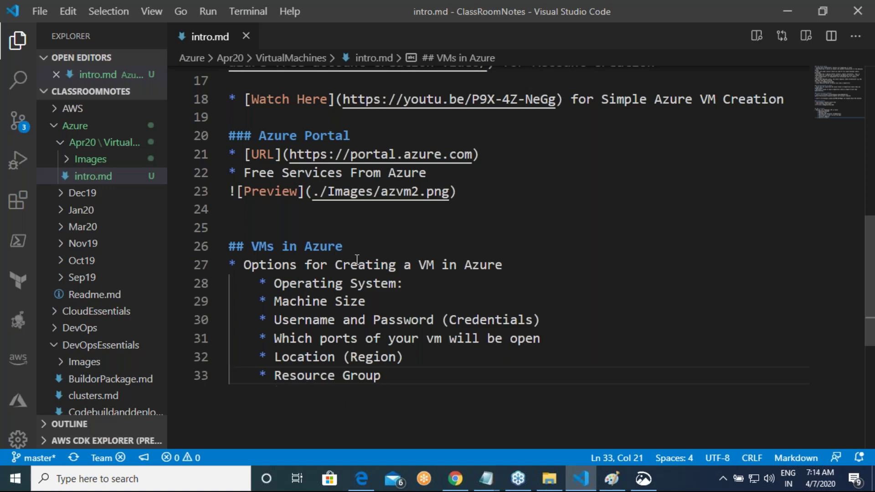
Step: Go via All services to Free services and choose Create on Linux Virtual Machine
left_click(361, 486)
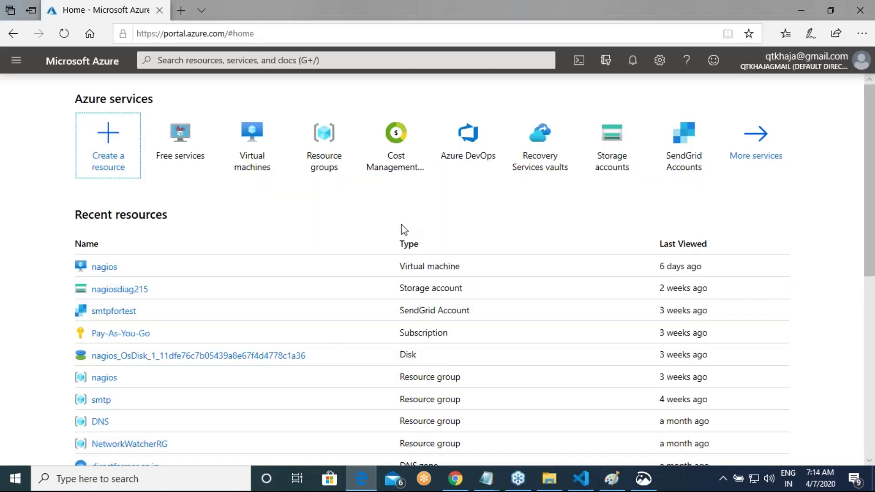
left_click(16, 60)
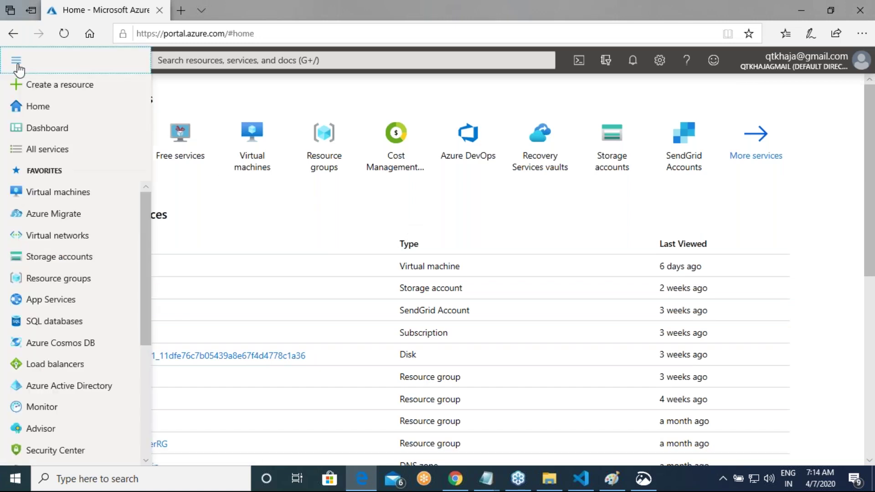
left_click(60, 154)
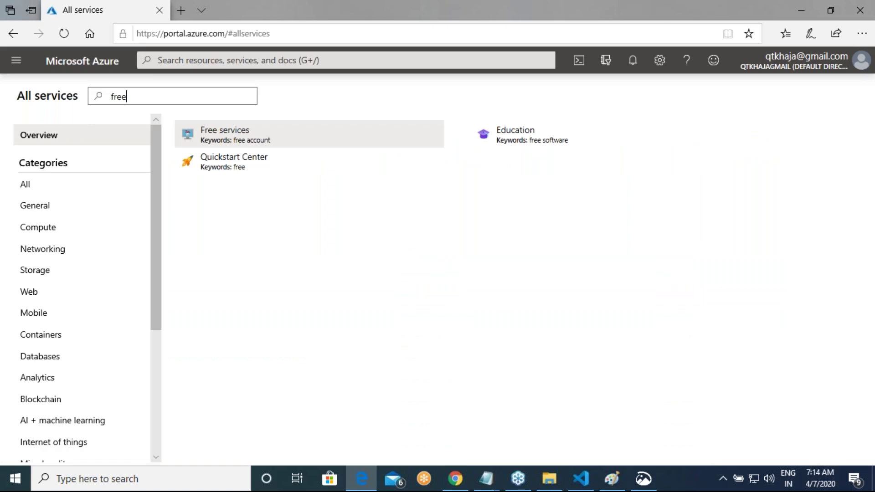
left_click(250, 134)
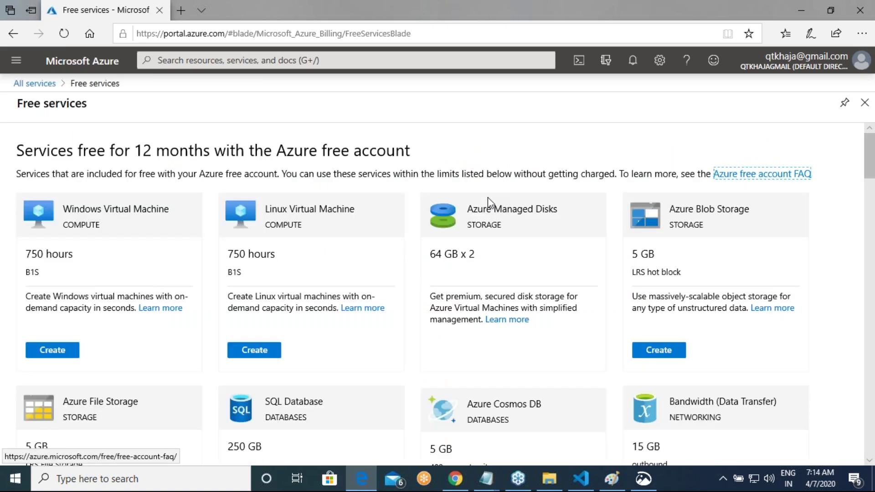
left_click(262, 353)
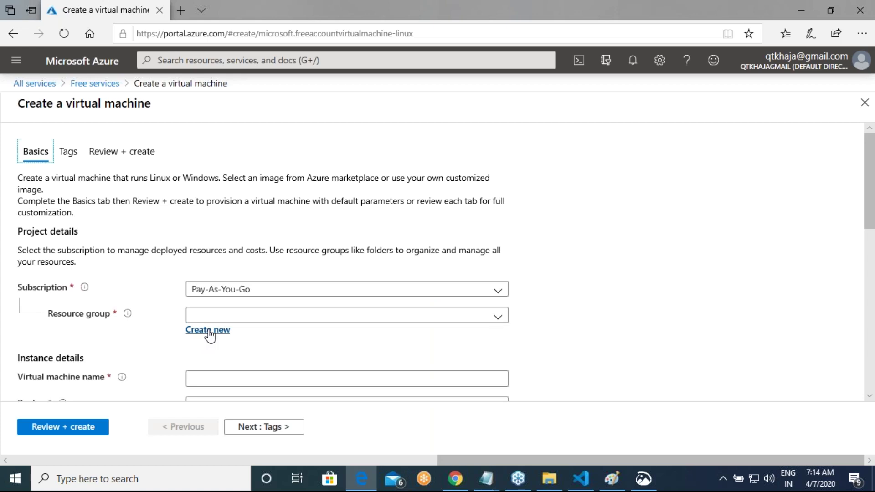
Step: Create a new resource group named myfirstresg for the VM
left_click(210, 335)
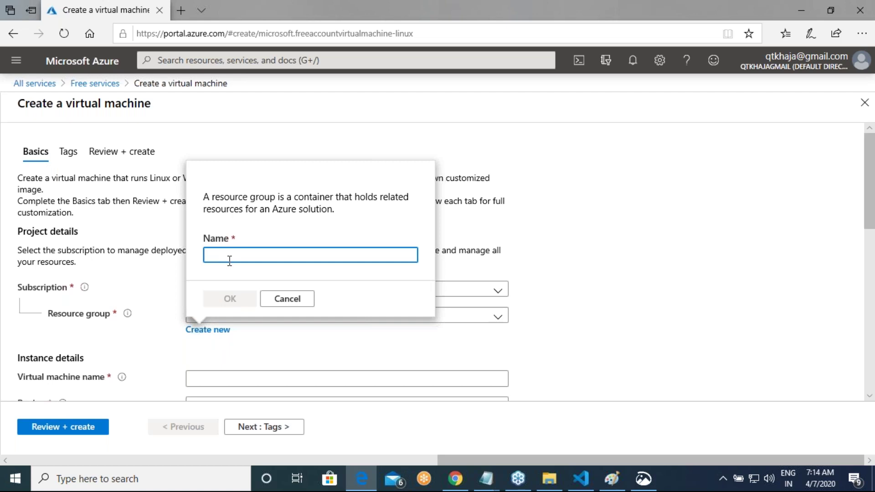
type("m")
key("BackSpace")
type("myfirstresg")
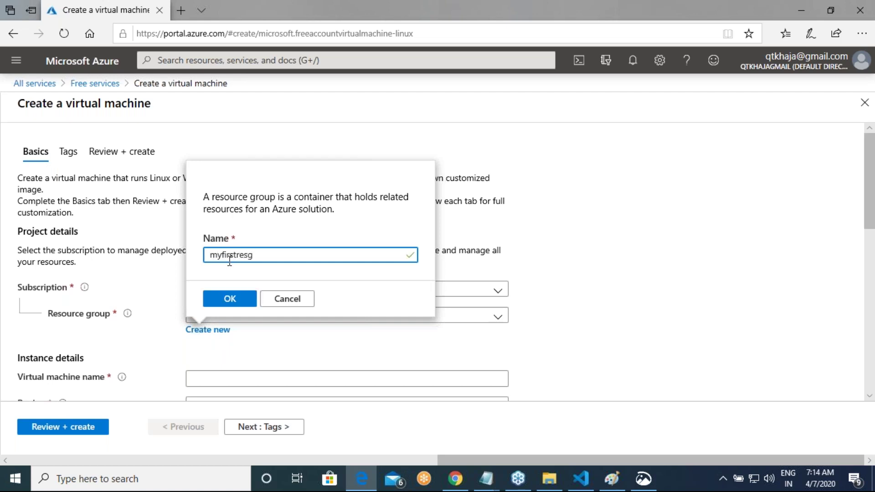
left_click(228, 300)
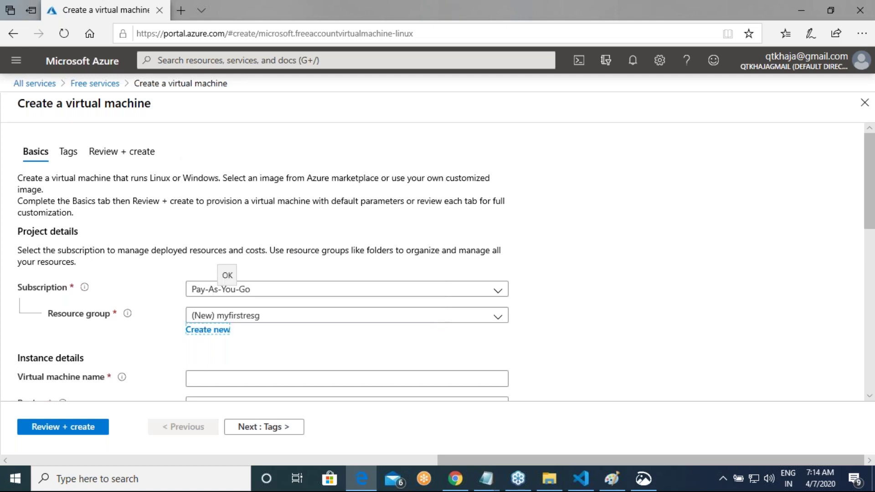
Step: Name the VM qtfirstvm and set its region to (US) Central US
scroll(227, 328, "down", 3)
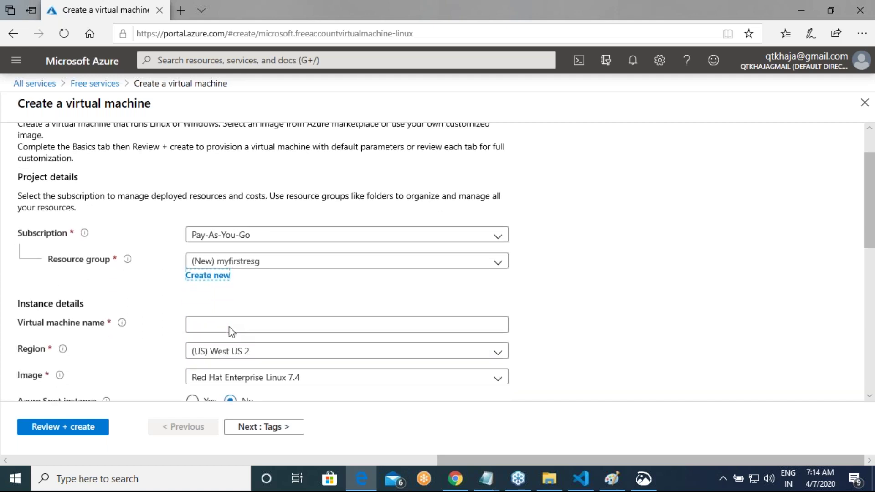
left_click(210, 249)
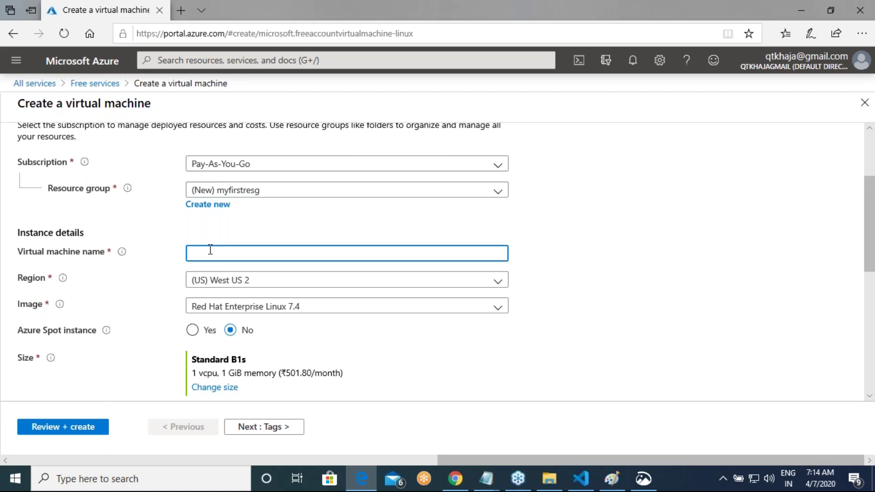
type("qtfirstvm")
key("Tab")
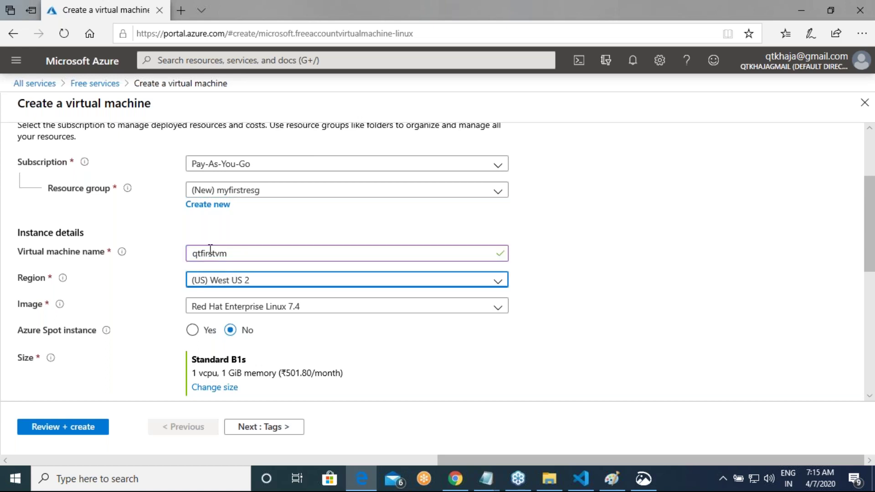
left_click(498, 283)
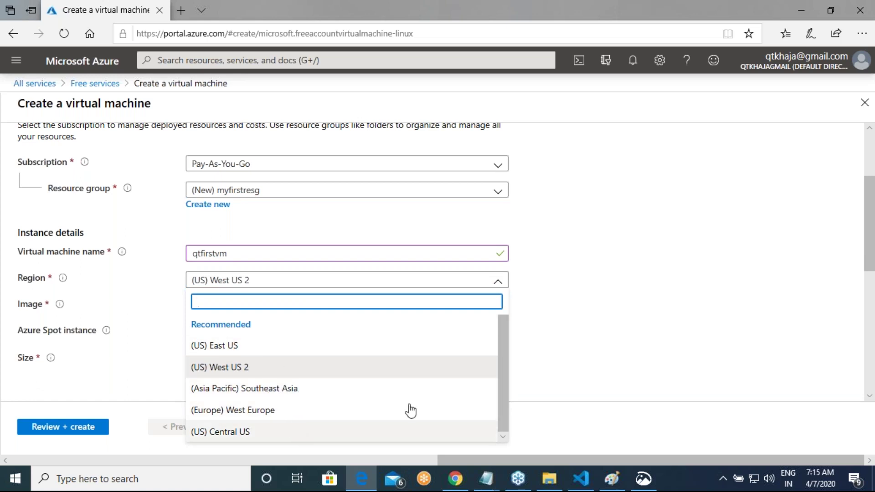
left_click(268, 434)
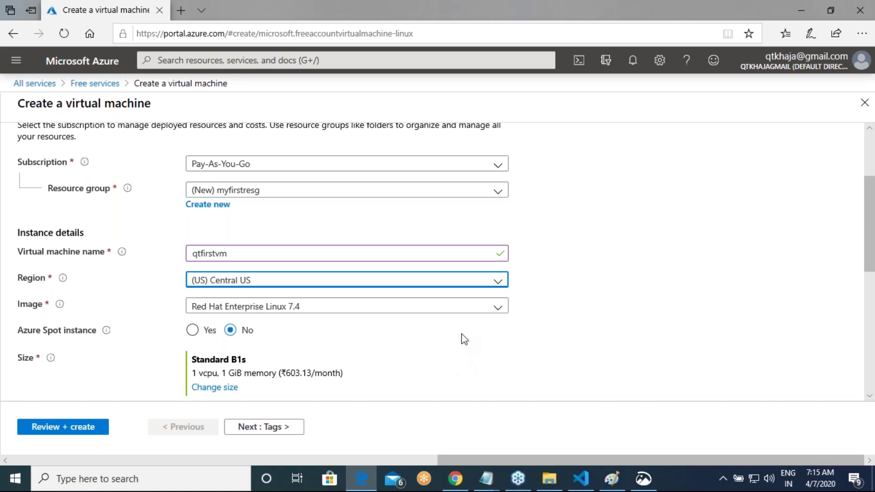
Step: Choose Ubuntu Server 16.04-LTS as the VM image
left_click(503, 313)
scroll(416, 219, "down", 3)
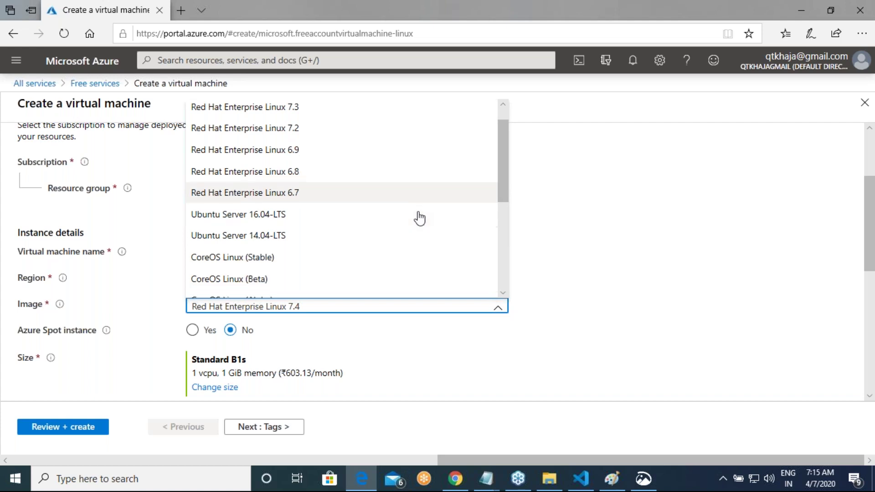
scroll(418, 218, "down", 3)
scroll(417, 219, "up", 5)
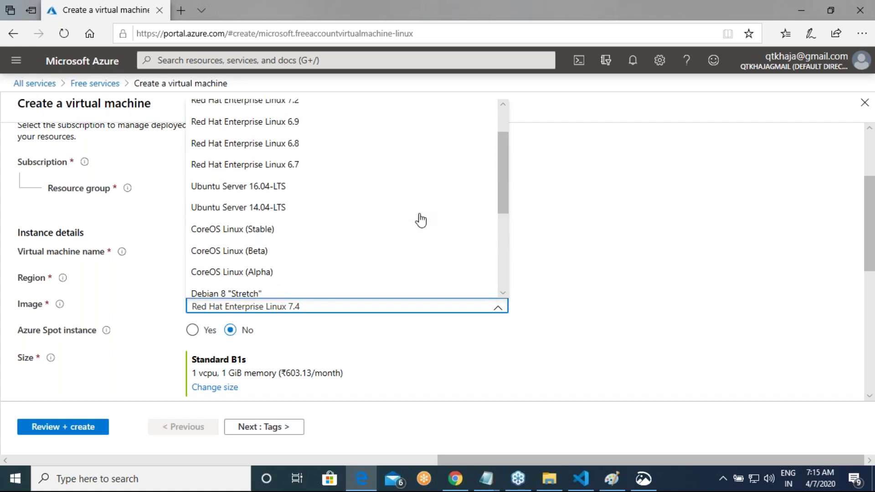
left_click(300, 191)
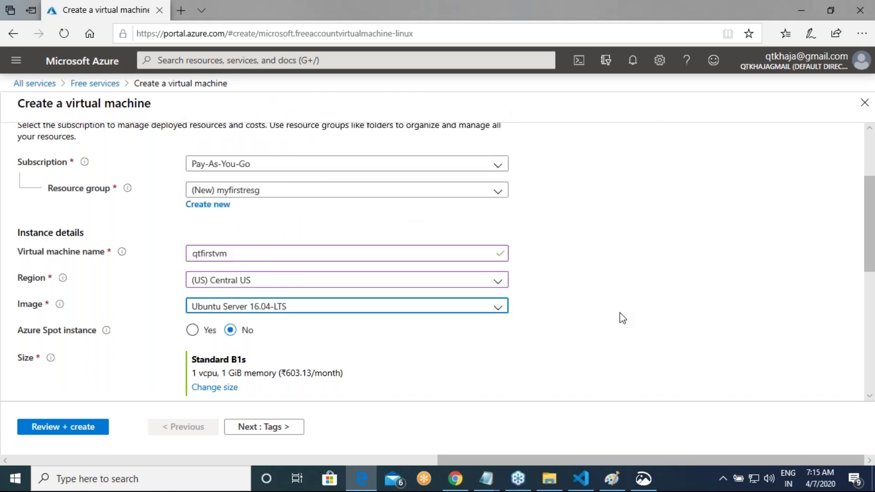
Step: Switch authentication to Password and enter the administrator username
scroll(621, 317, "down", 1)
scroll(623, 317, "down", 2)
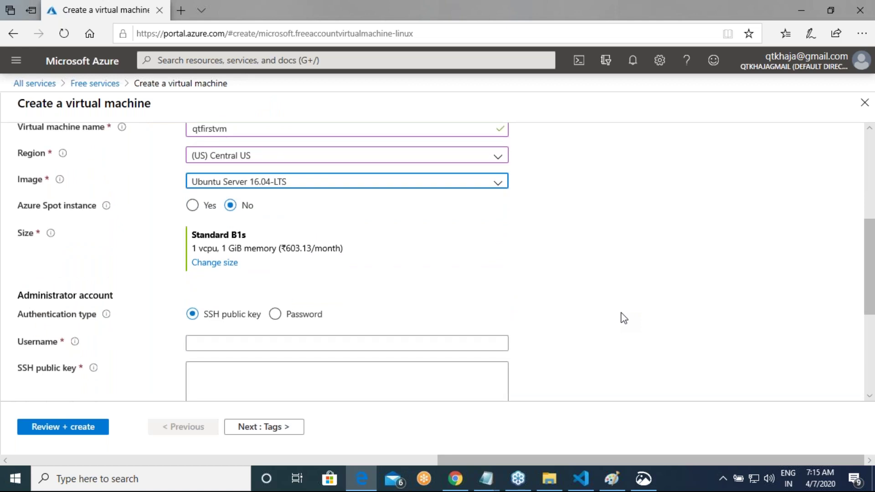
scroll(623, 318, "down", 1)
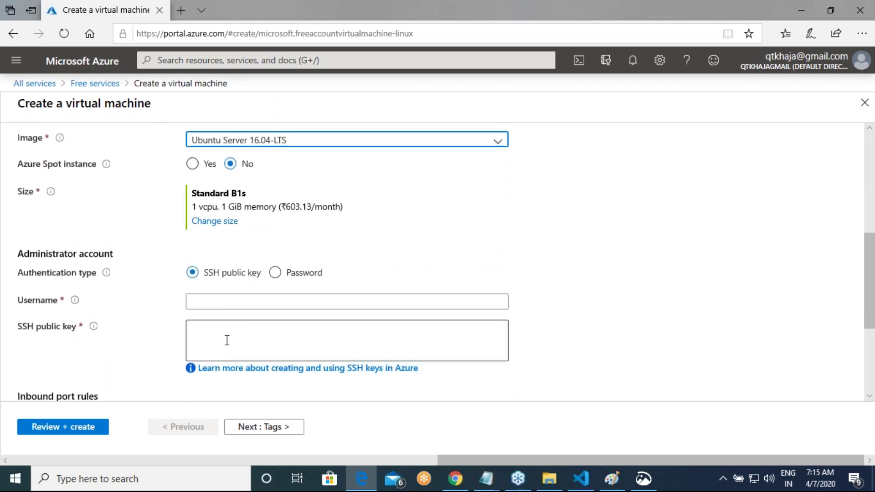
left_click(275, 274)
left_click(210, 300)
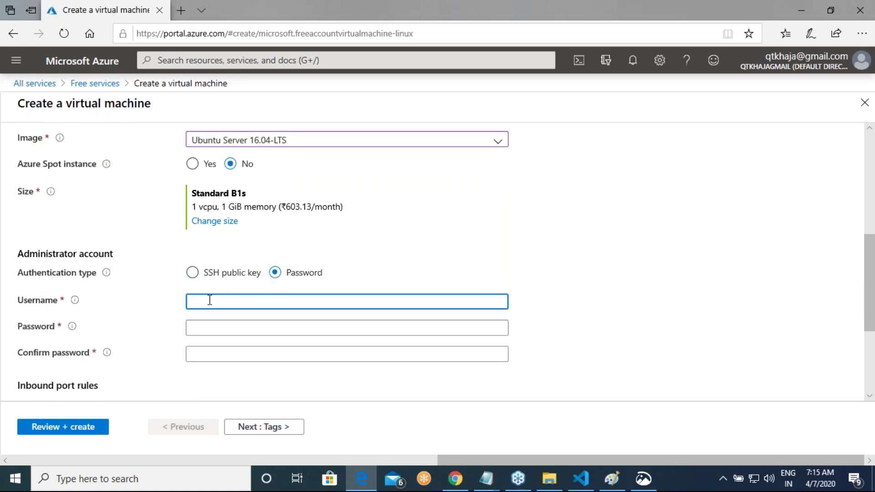
type("qtdevipos")
key("BackSpace")
key("BackSpace")
key("BackSpace")
key("BackSpace")
type("ops")
Step: Enter the admin password and retype the confirmation so both match
key("Tab")
type("******")
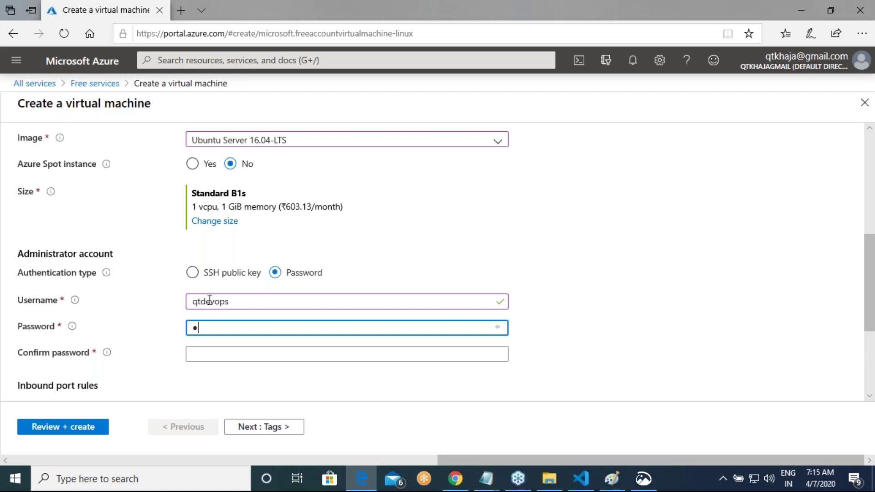
type("*****")
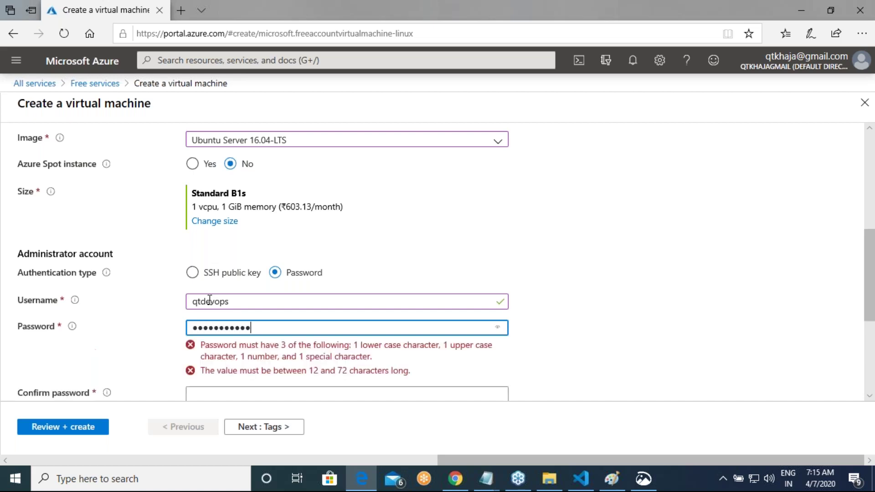
type("****")
key("Tab")
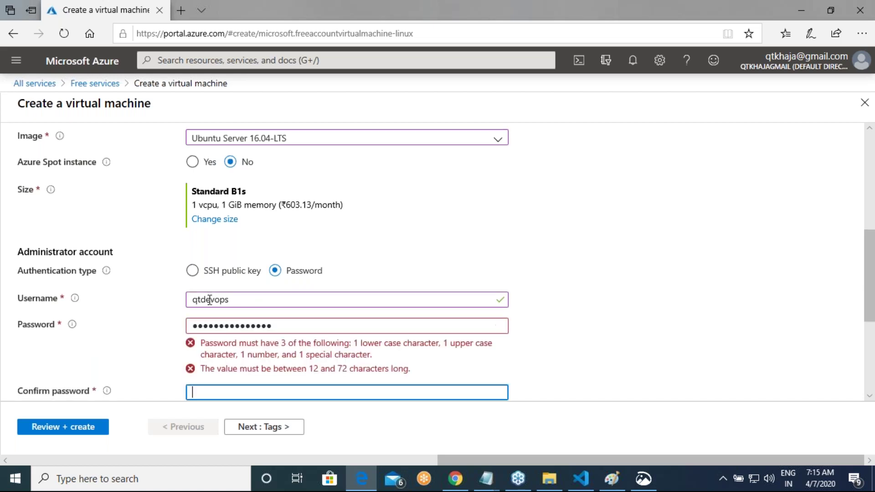
type("******")
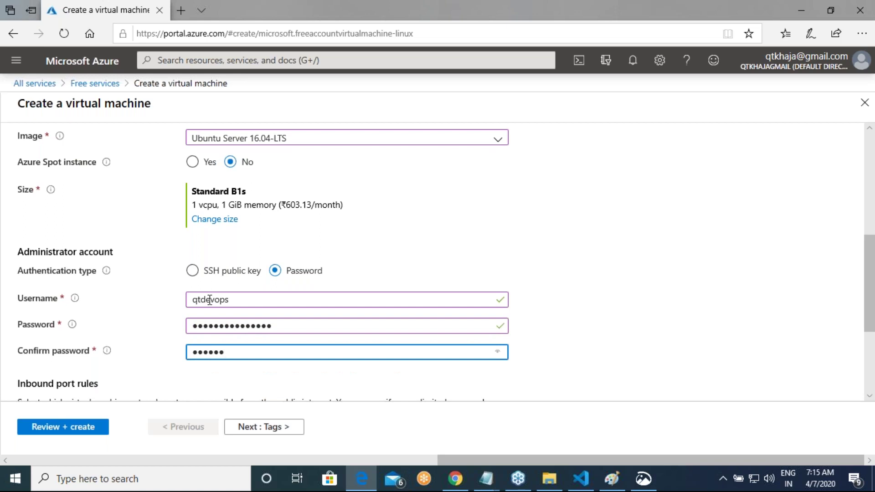
type("*********")
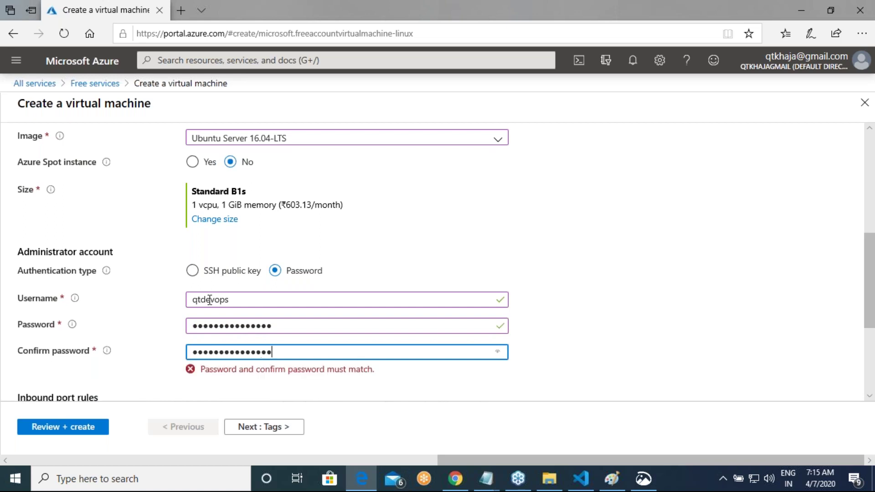
key("Tab")
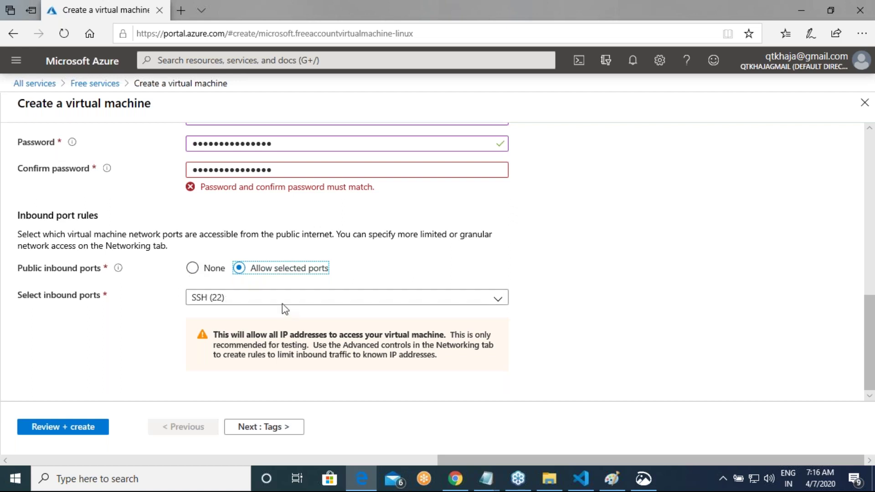
double_click(299, 171)
type("a••••••••••••••")
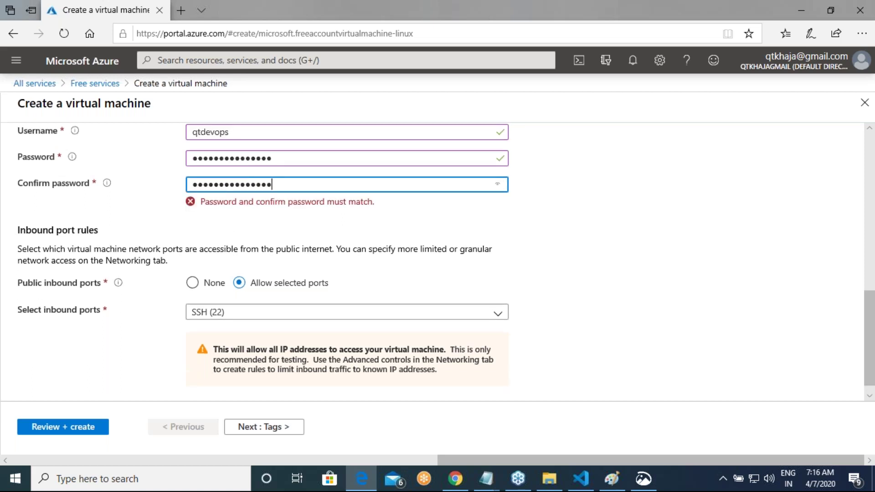
key("Tab")
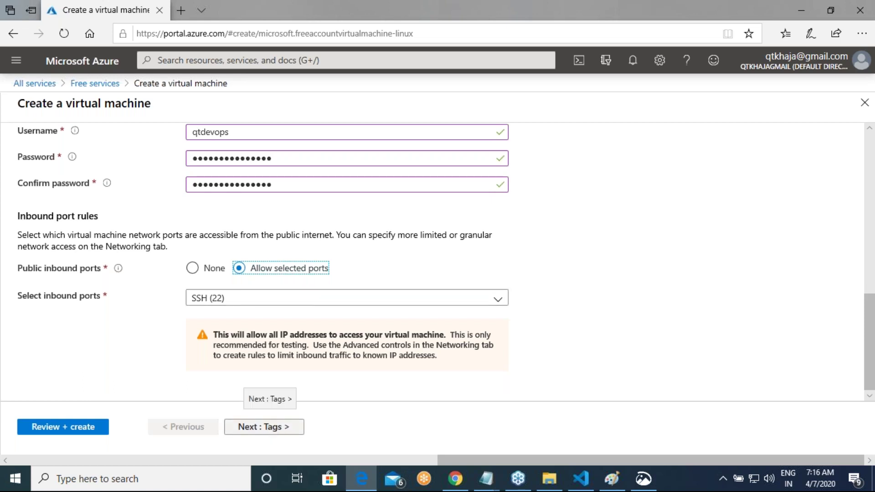
Step: Advance through Tags and Review + create, create the VM, then show Paint's racks diagram
left_click(263, 426)
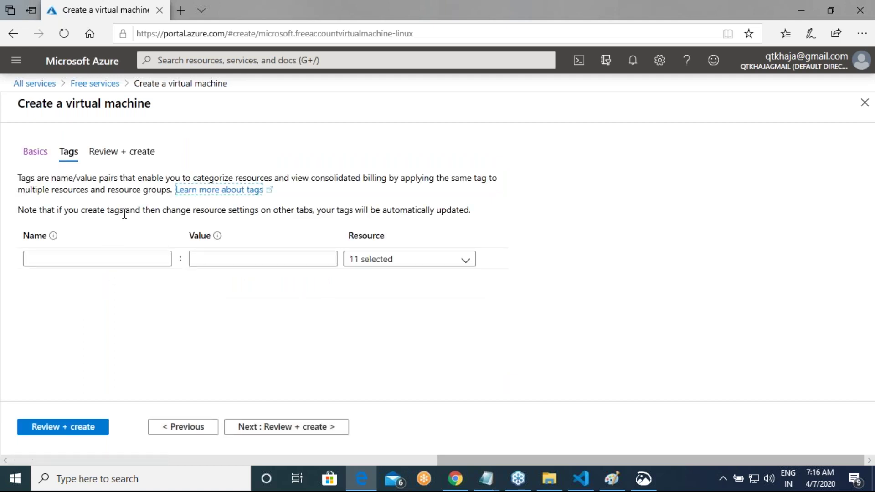
left_click(279, 427)
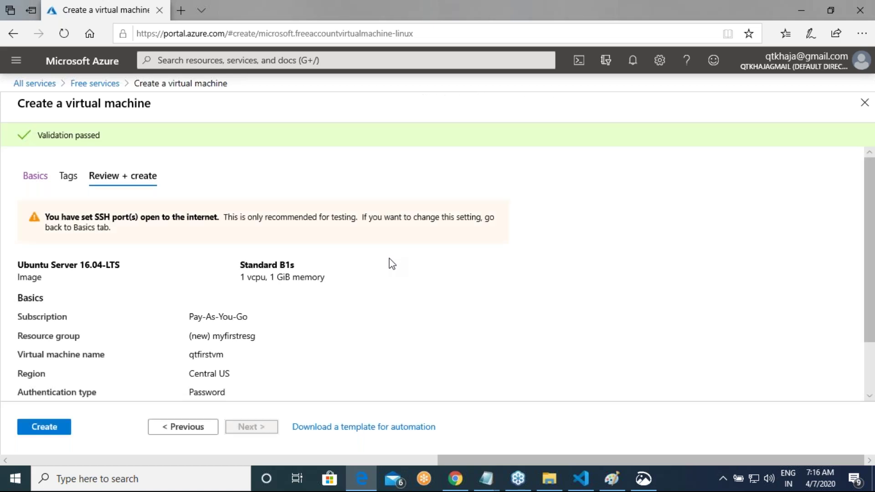
left_click(43, 427)
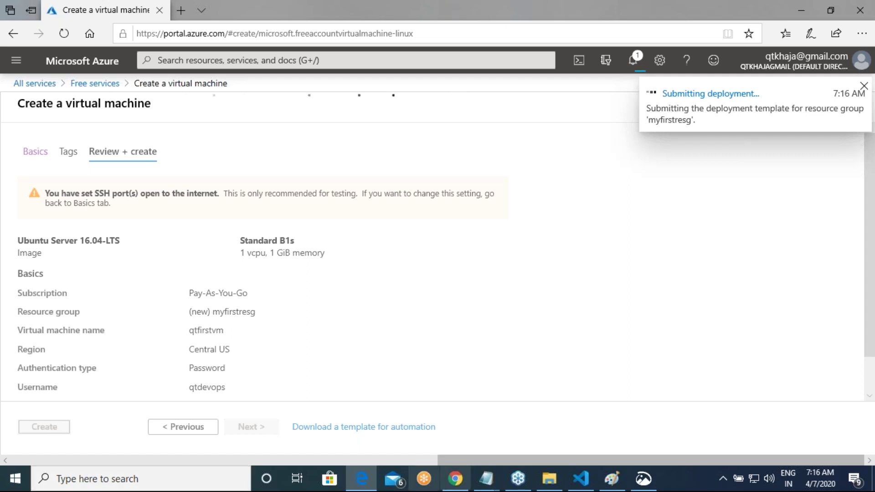
left_click(608, 486)
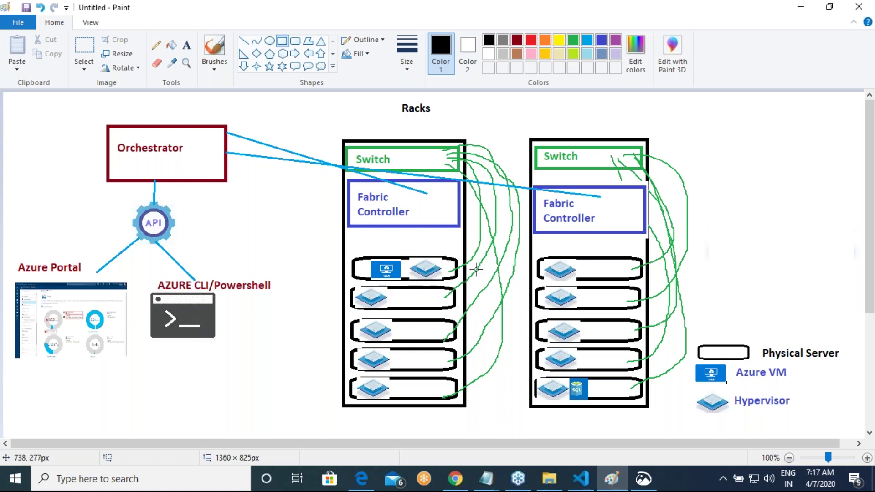
Step: Return to the Azure Portal deployment page, which now reports the deployment complete
key("alt+Tab")
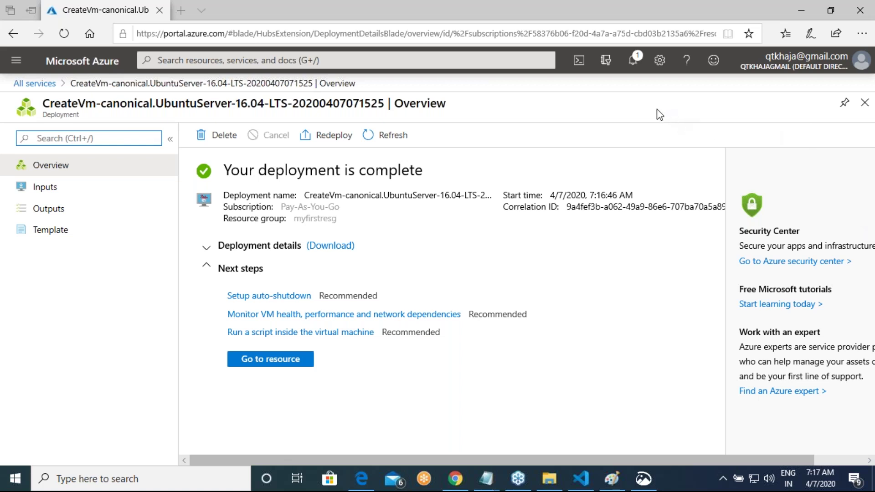
Step: Go to the qtfirstvm resource and scroll through its Overview details
left_click(278, 362)
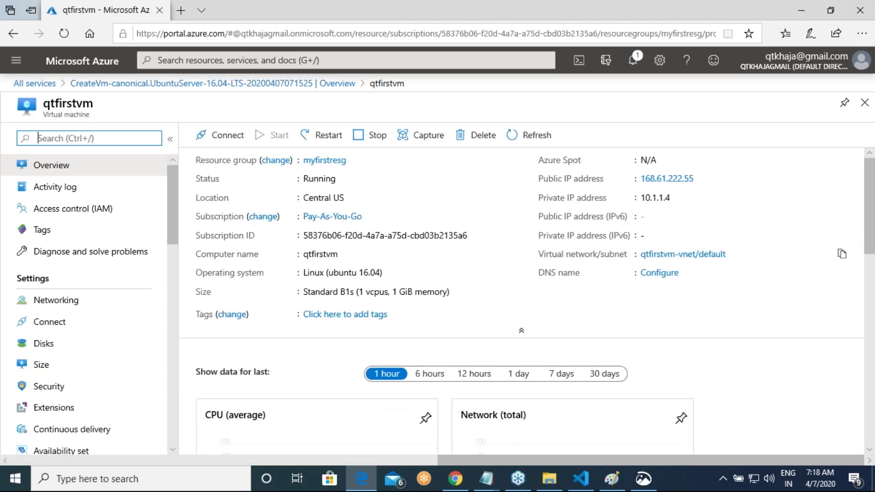
scroll(556, 263, "down", 6)
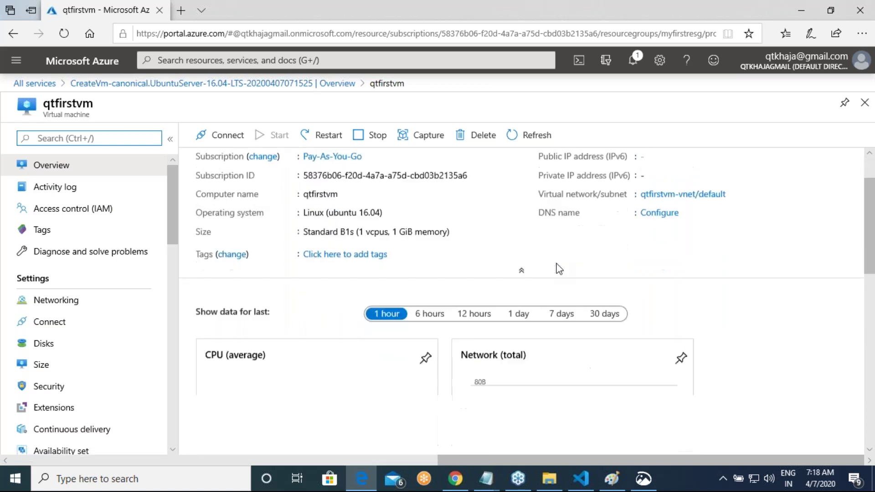
scroll(556, 264, "up", 6)
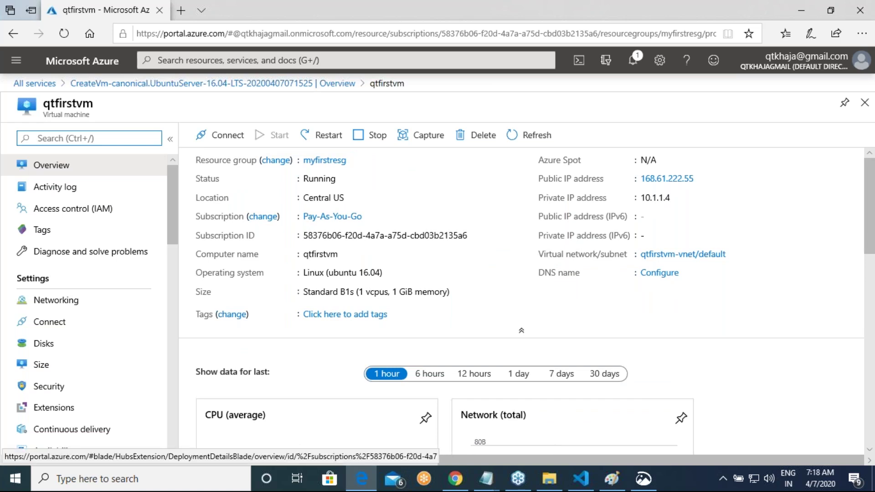
Step: Compare qtfirstvm's SSH, RDP and Bastion connection options, ending on the SSH instructions
left_click(229, 139)
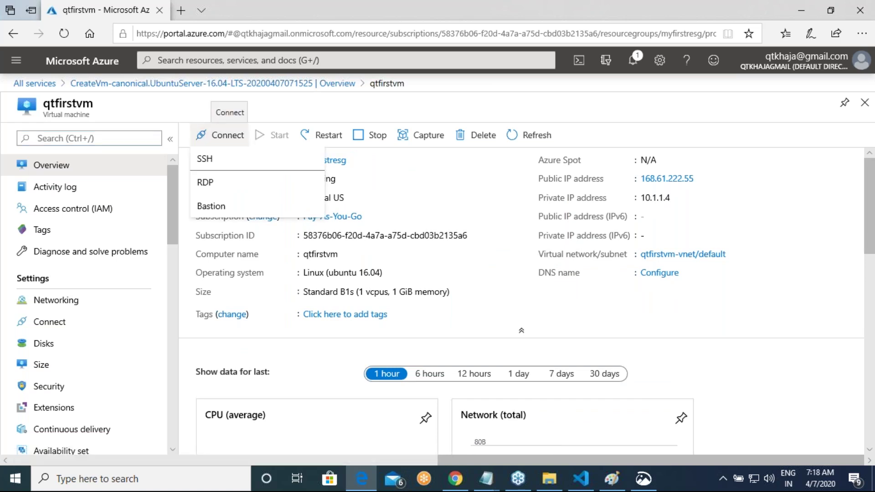
left_click(212, 159)
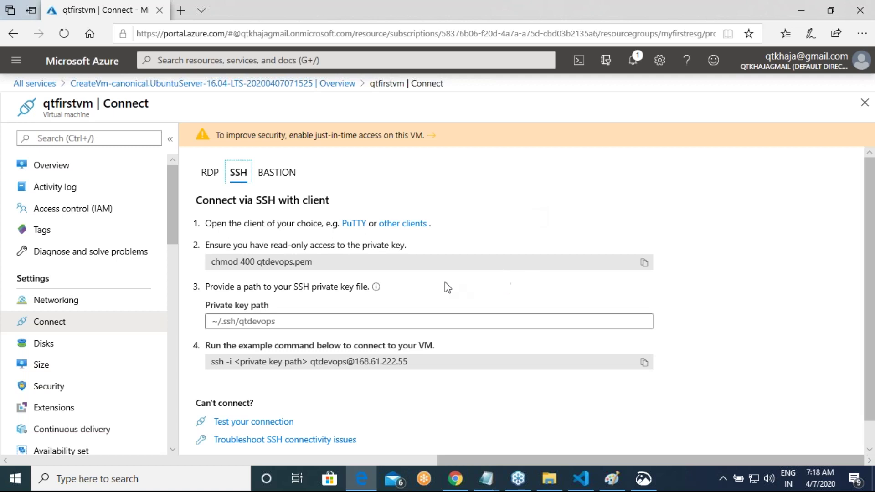
scroll(346, 296, "down", 1)
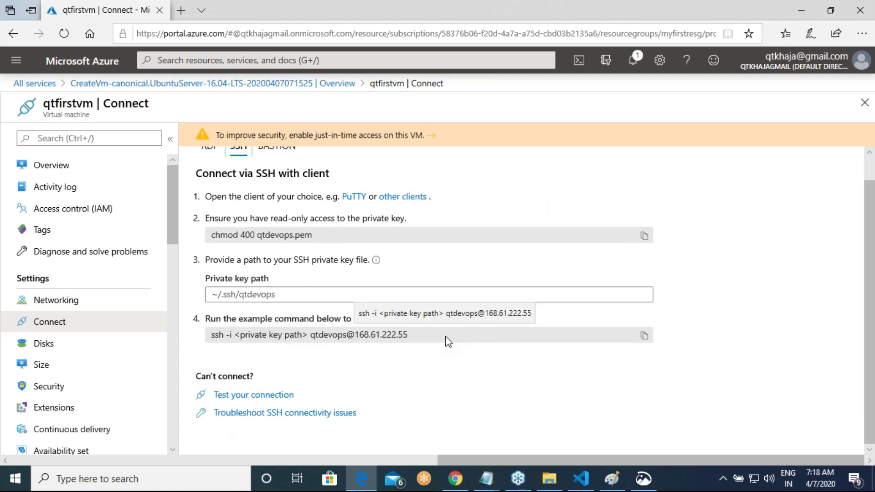
scroll(460, 329, "up", 1)
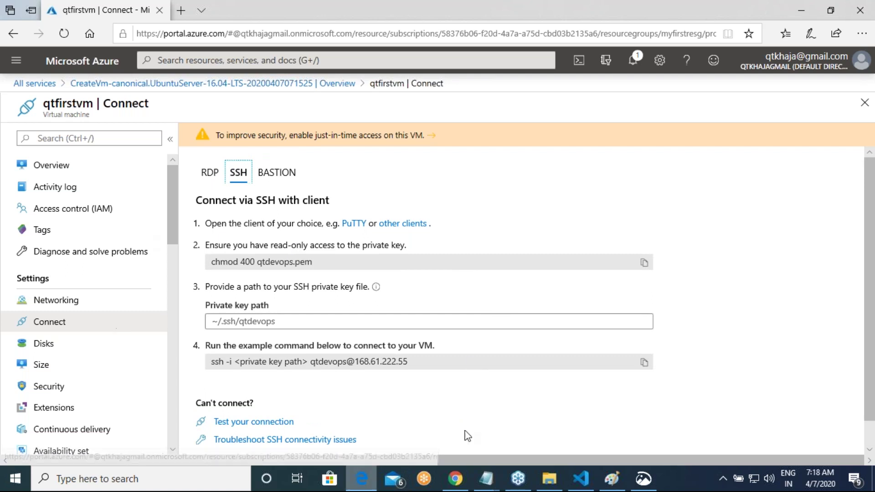
left_click(209, 178)
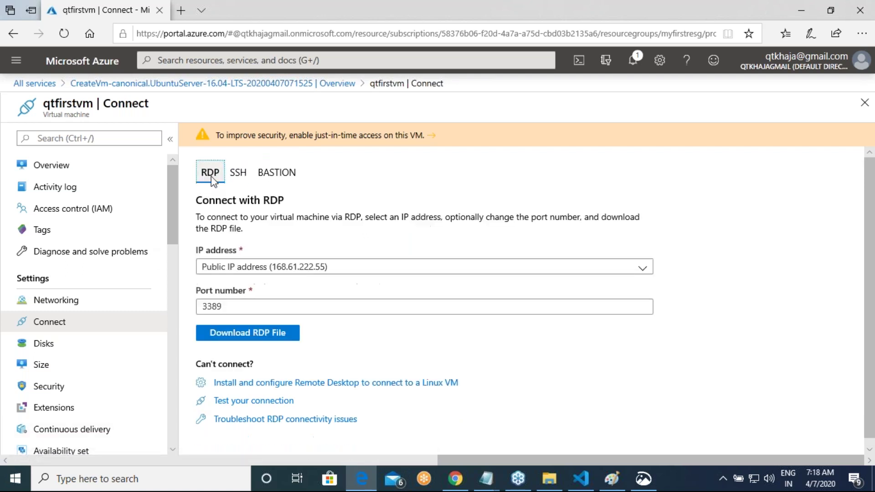
left_click(292, 177)
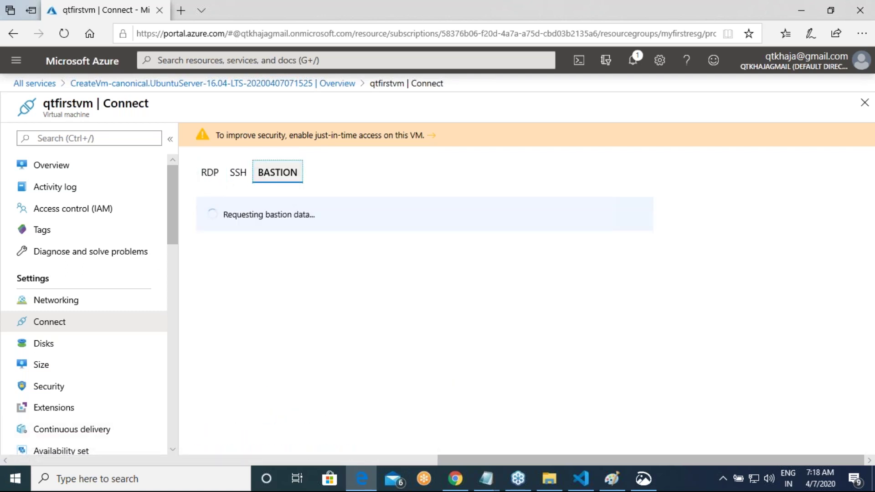
left_click(214, 181)
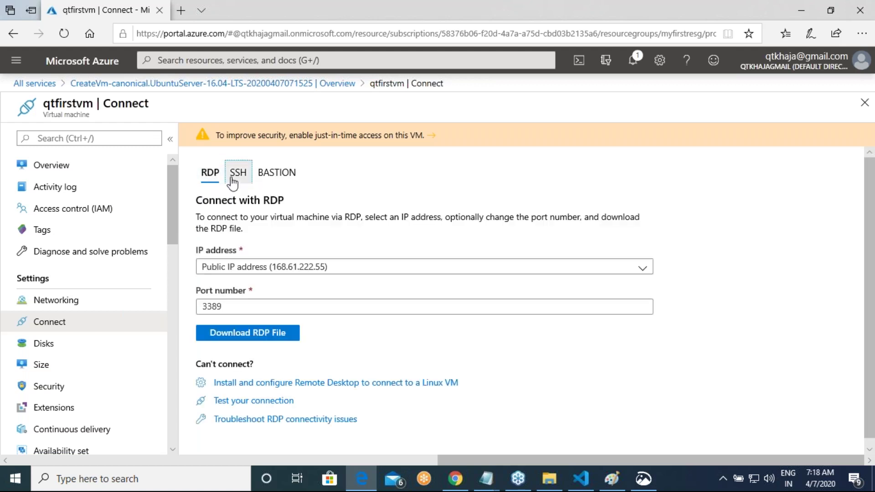
left_click(232, 182)
Step: Return to Overview to get public IP 168.61.222.55, then minimise Edge to the desktop
left_click(72, 171)
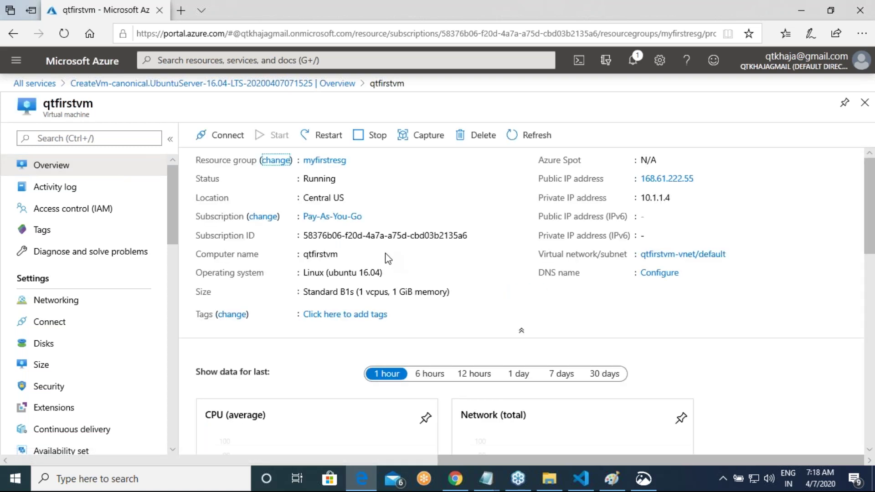
mouse_move(705, 184)
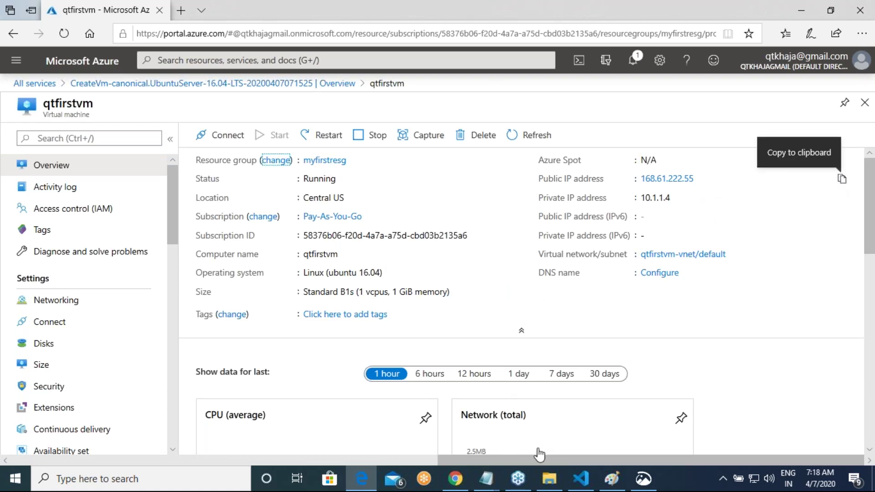
key("super+d")
right_click(380, 165)
Step: In Git Bash, SSH into 168.61.222.55 as the admin user, log in, then close the terminal
left_click(456, 290)
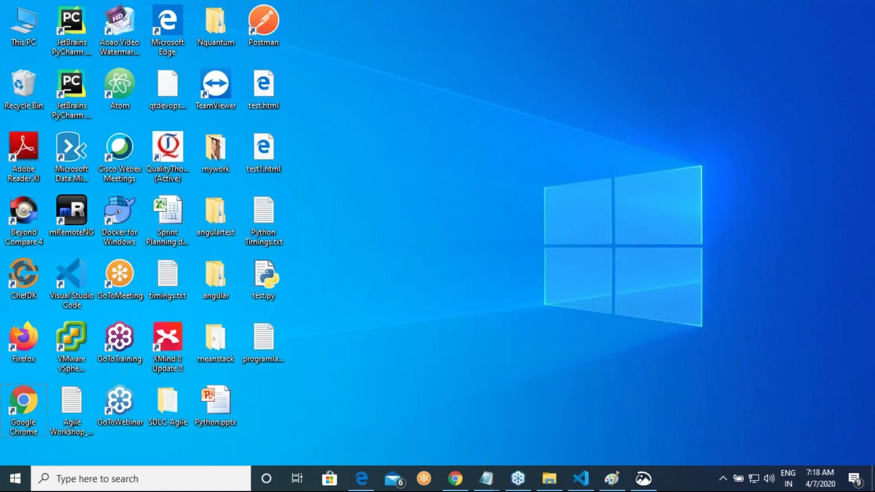
type("ssh ")
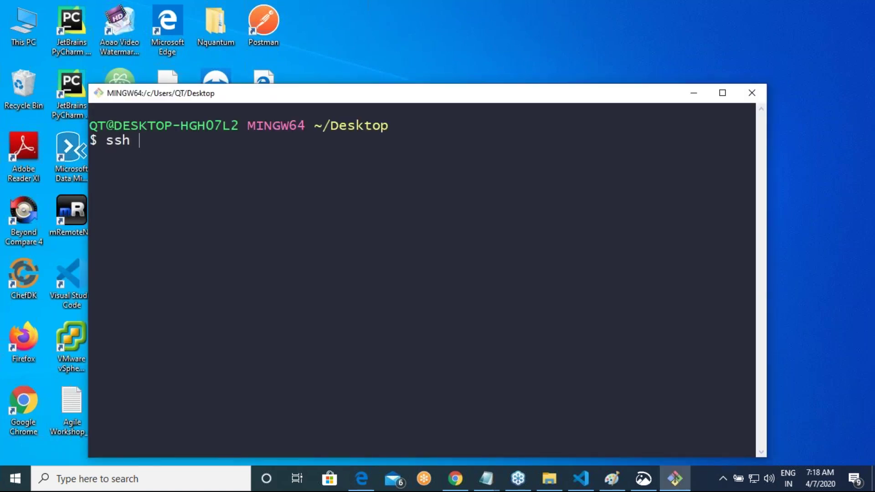
type("qtdevops@168.61.222.55")
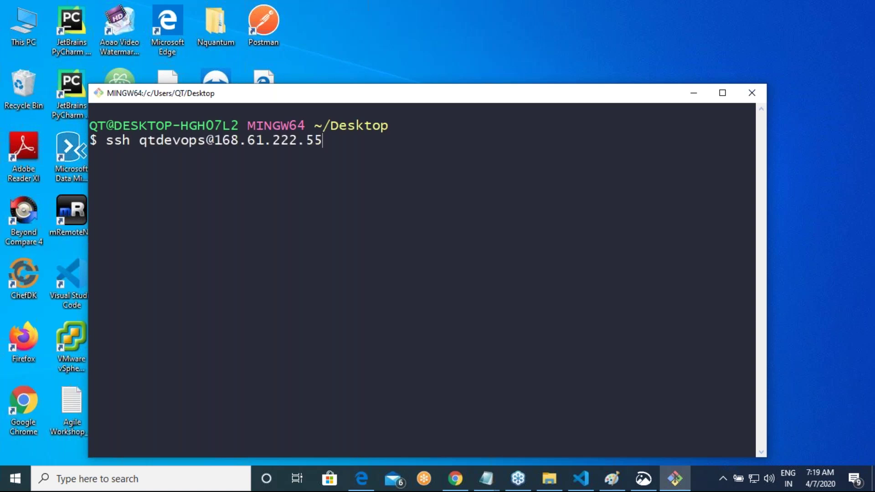
type("yes")
key("Return")
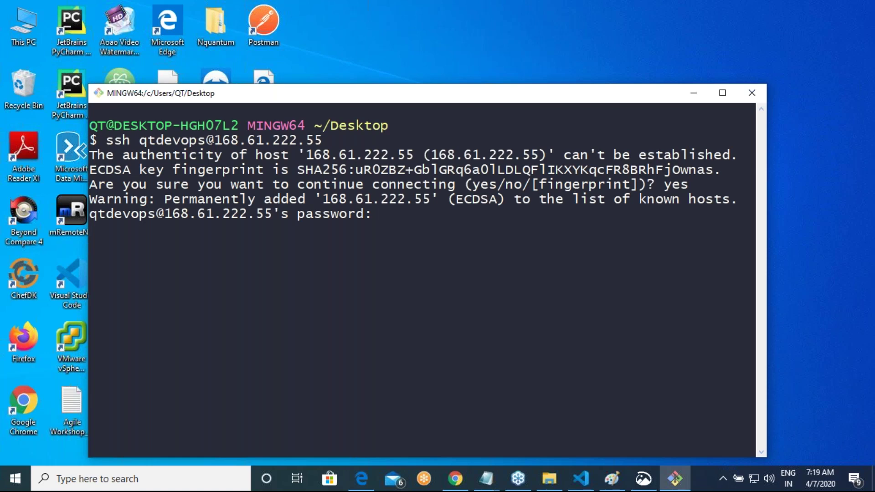
key("Return")
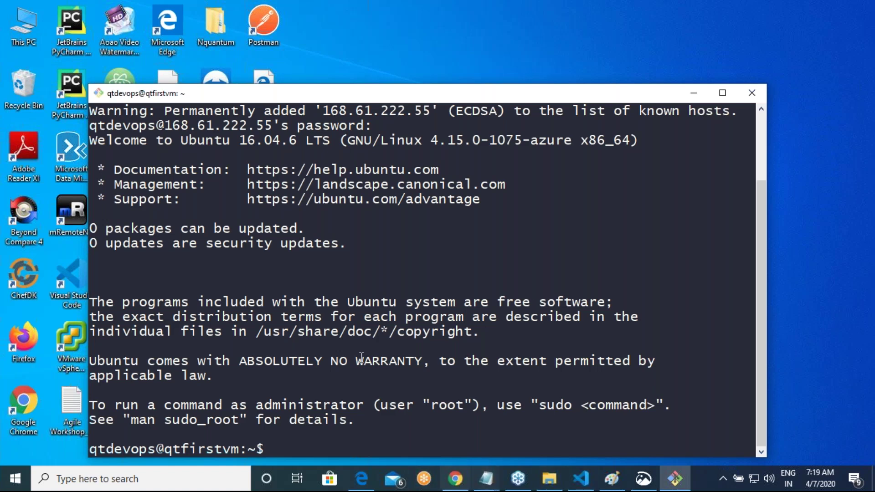
left_click(753, 94)
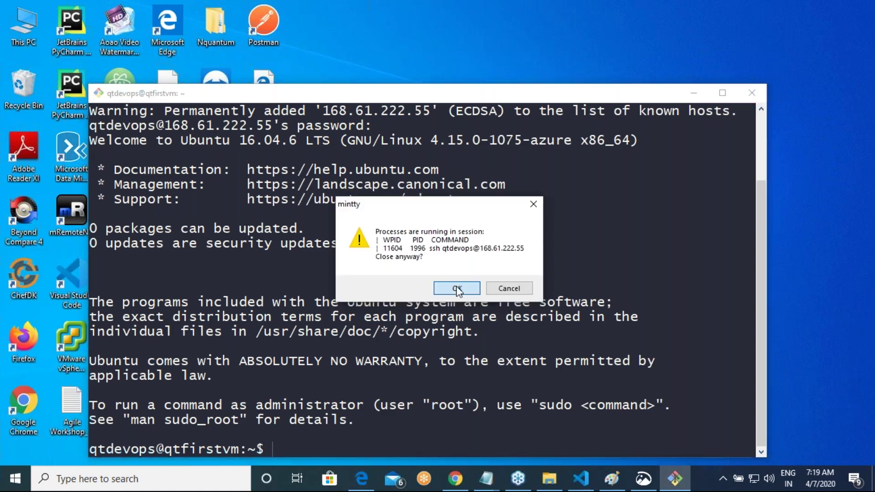
left_click(458, 289)
Step: Confirm the terminal close, view the Azure Classroom Notes and AWS & AZURE Material tabs, then return to Edge
left_click(455, 478)
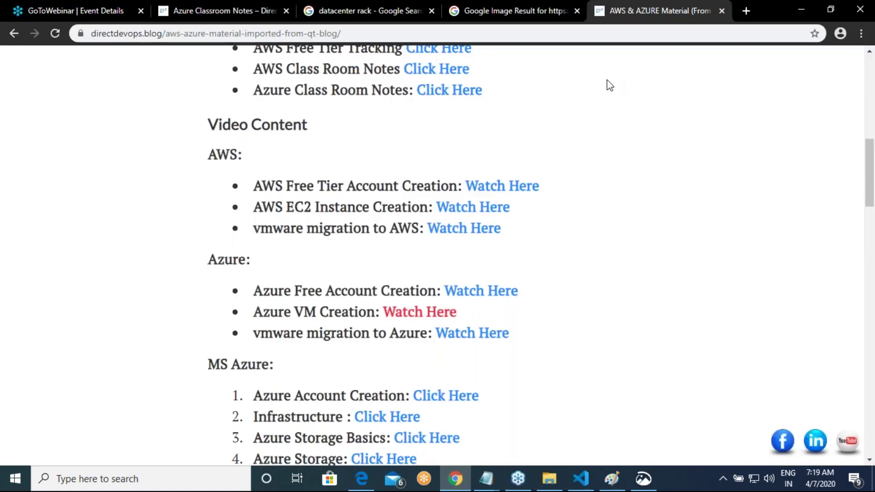
left_click(243, 12)
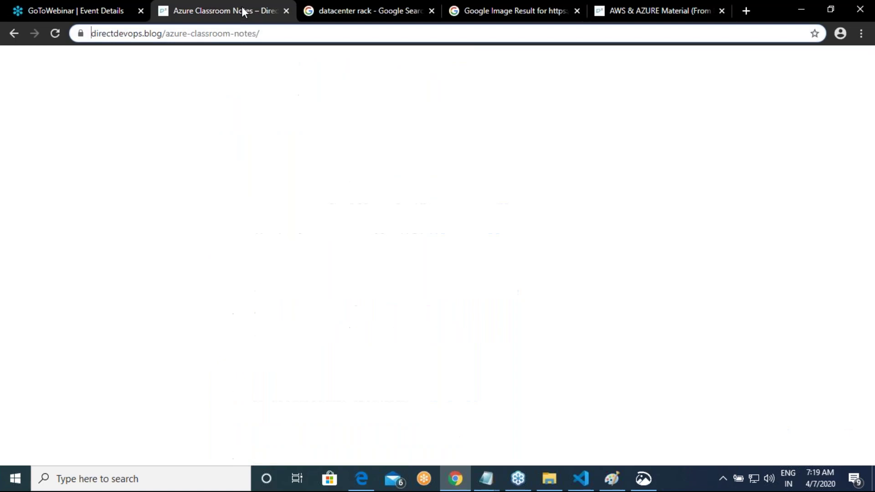
left_click(672, 9)
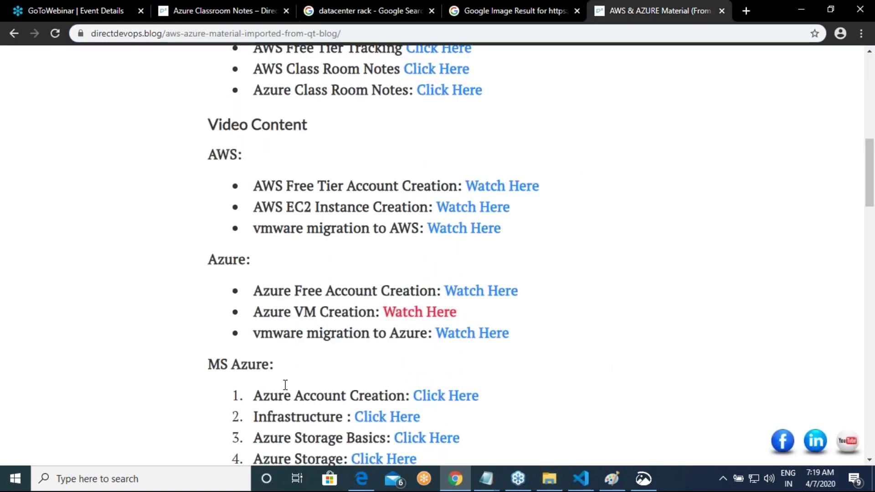
left_click(361, 479)
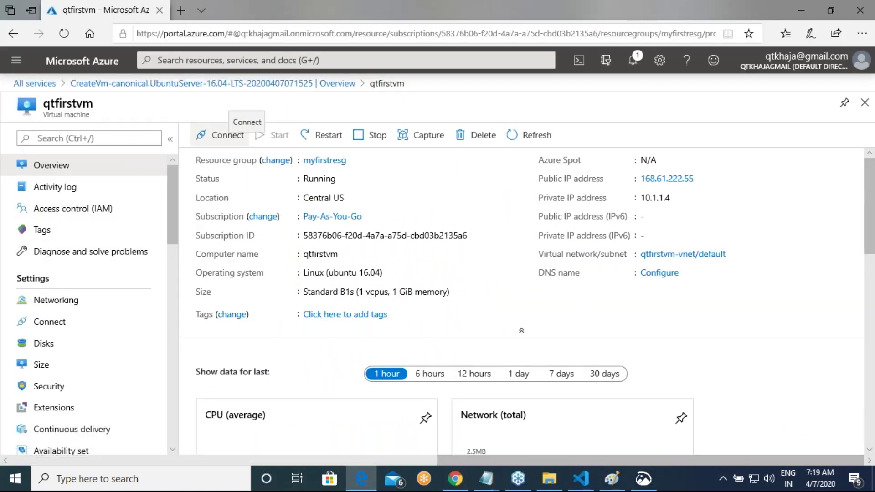
Step: Go to Resource groups, open myfirstresg with its six resources, and start deleting it
left_click(28, 85)
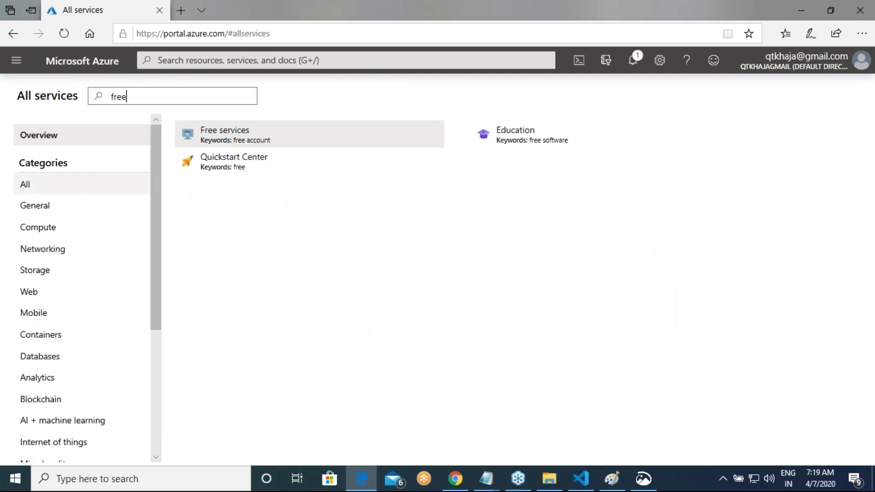
left_click(15, 61)
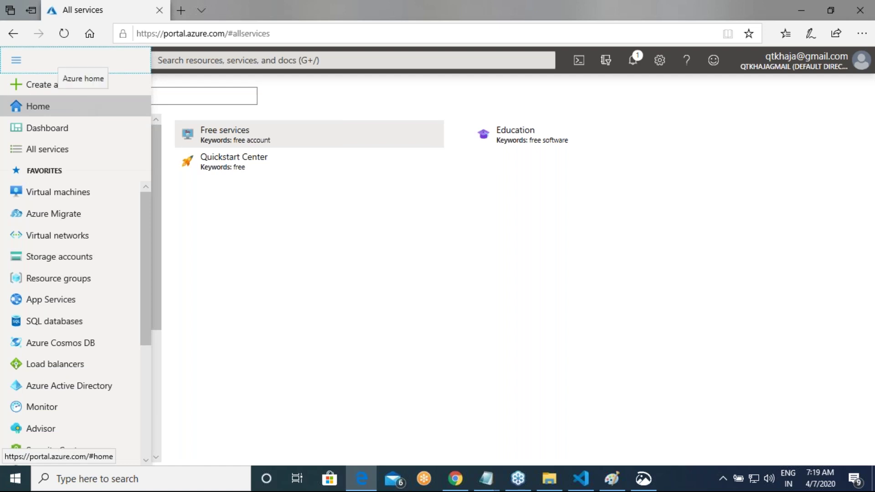
left_click(88, 287)
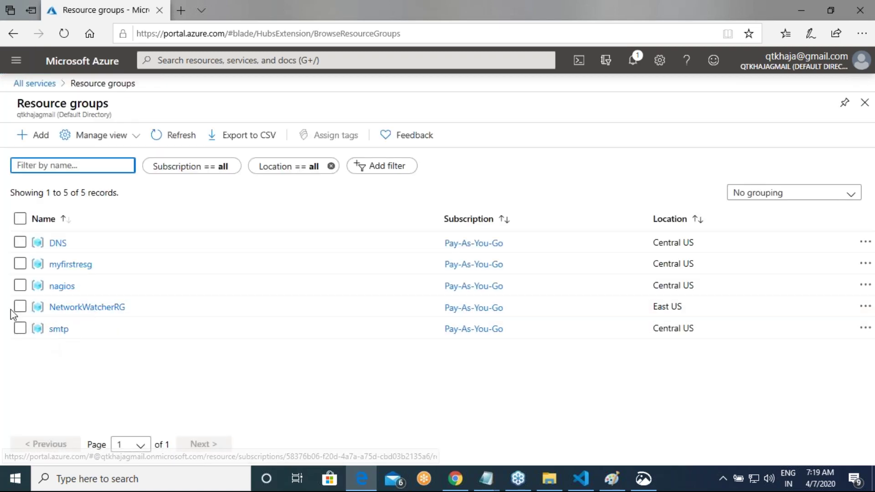
left_click(20, 265)
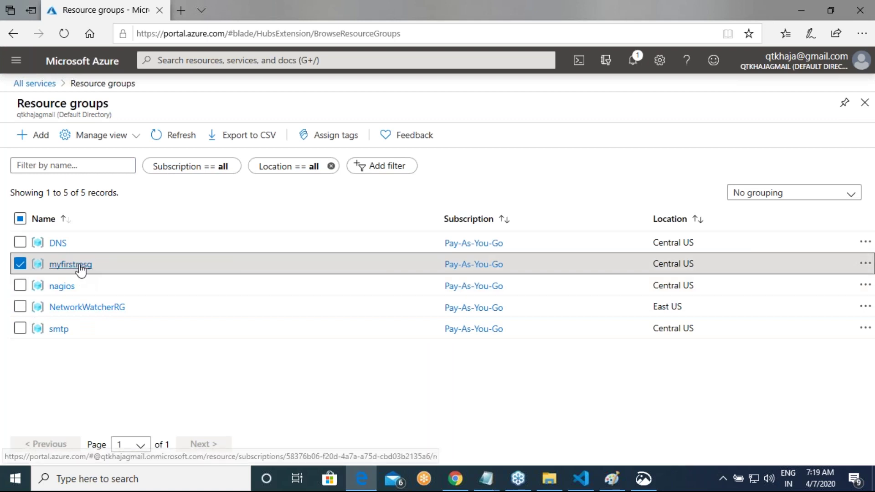
left_click(81, 265)
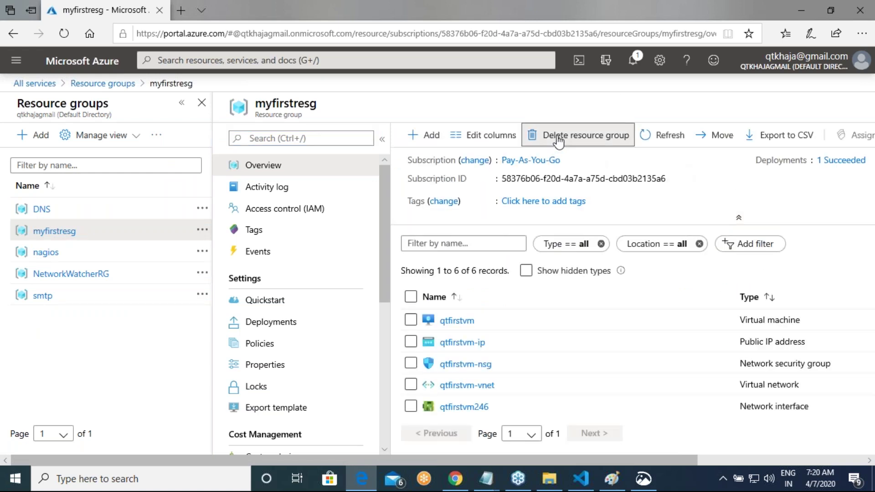
left_click(585, 135)
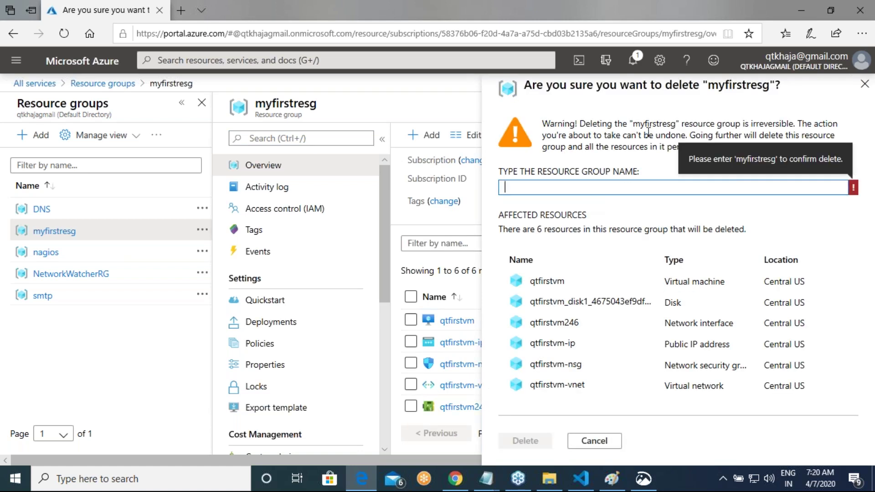
Step: Copy the name myfirstresg into the confirmation box and confirm deleting the resource group
double_click(646, 119)
key("ctrl+c")
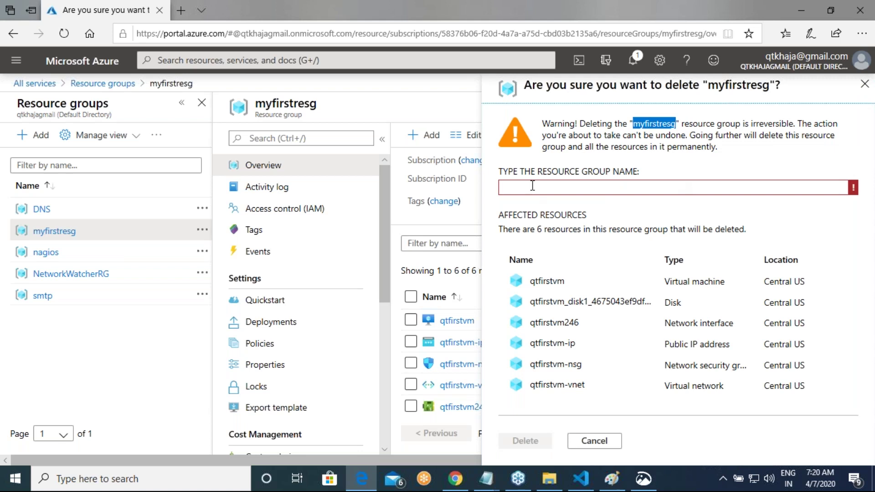
left_click(532, 185)
key("ctrl+v")
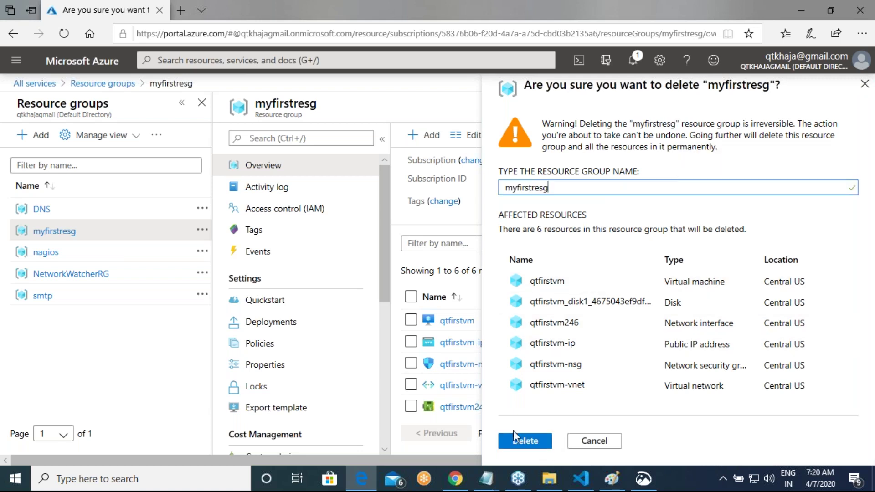
left_click(516, 431)
mouse_move(586, 481)
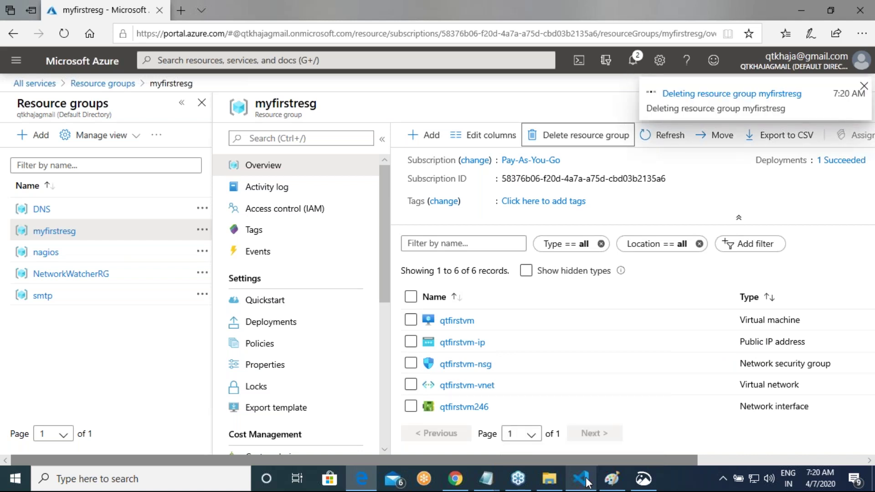
key("alt+Tab")
key("alt+Tab")
key("alt+Tab")
key("alt+Tab")
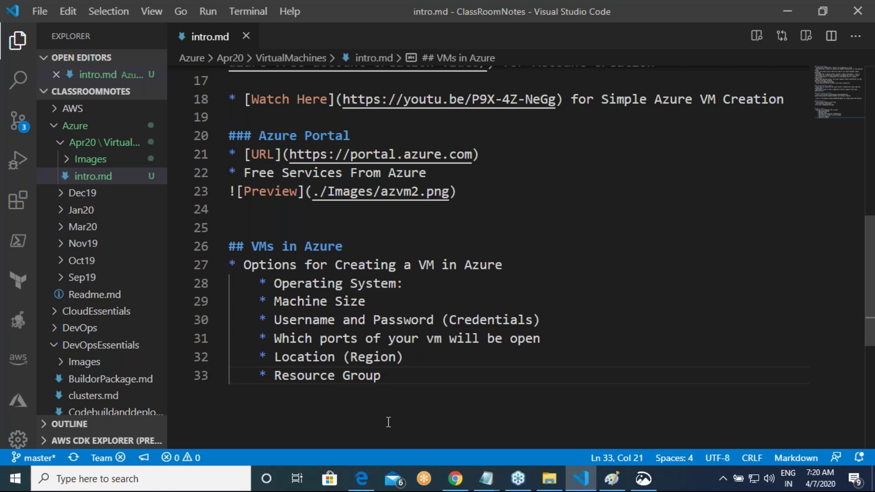
Step: Scroll through intro.md's VM creation options, then bring the Paint Racks diagram forward
scroll(388, 422, "up", 10)
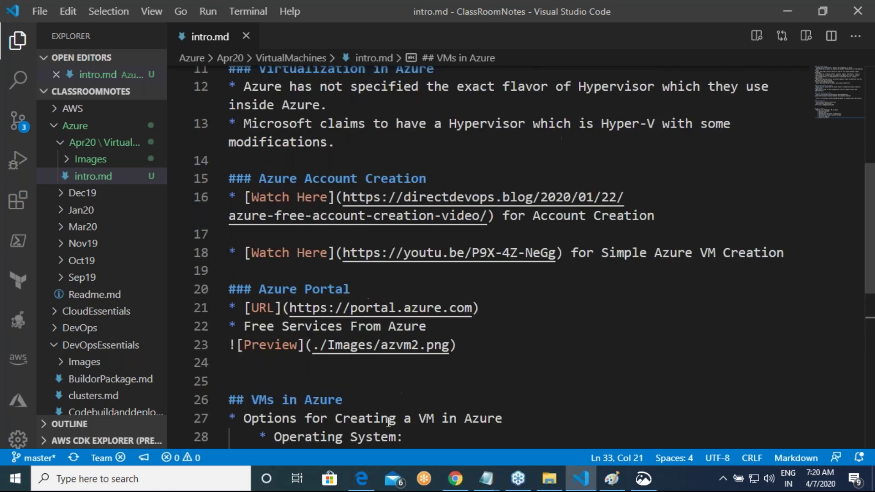
scroll(387, 442, "down", 10)
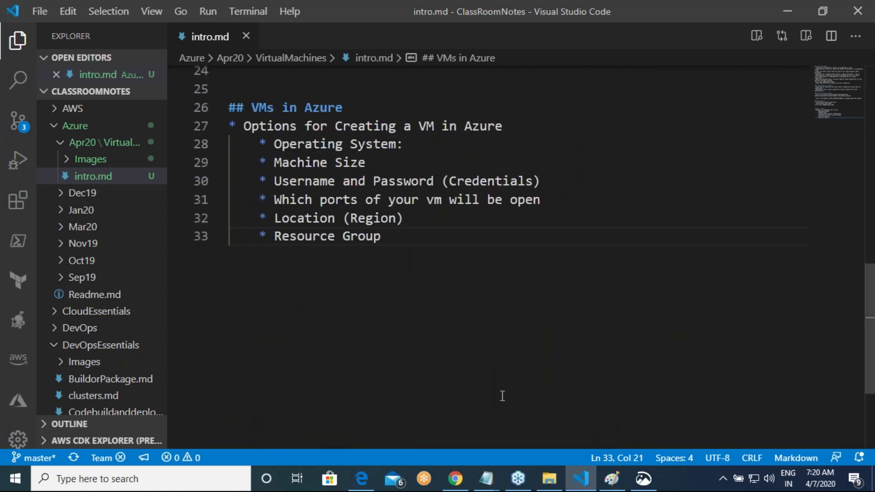
left_click(612, 479)
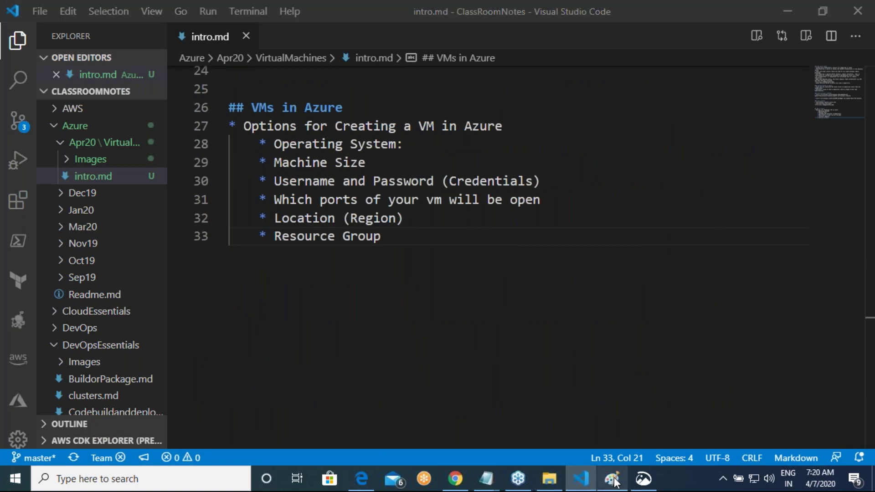